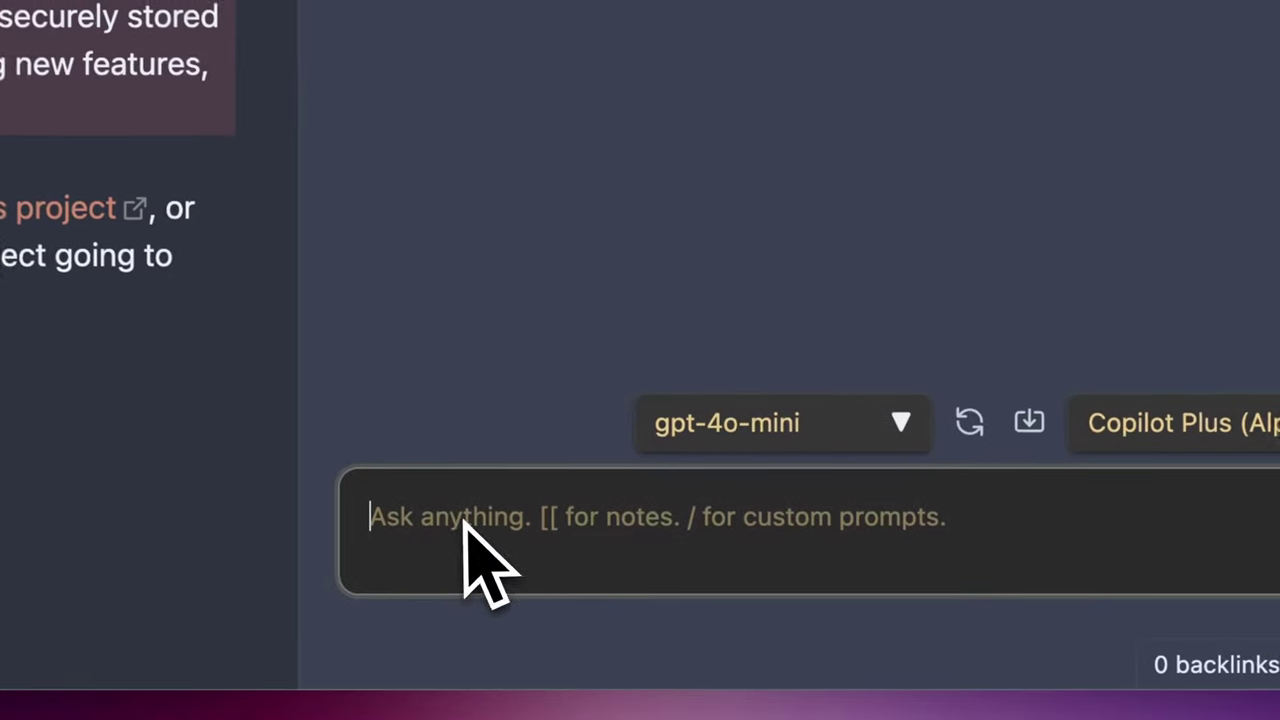
- Ask Copilot 'what time is it', then send 'index the vault'
text(what time is)
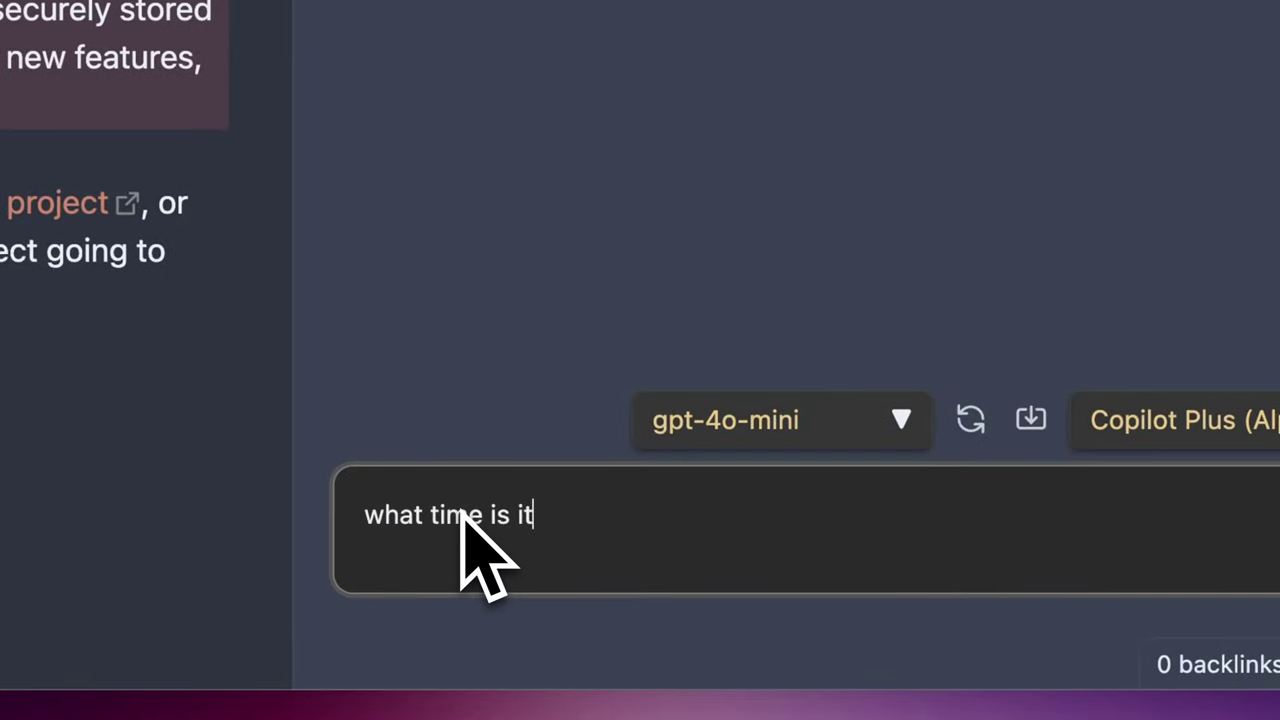
text( it)
key(Return)
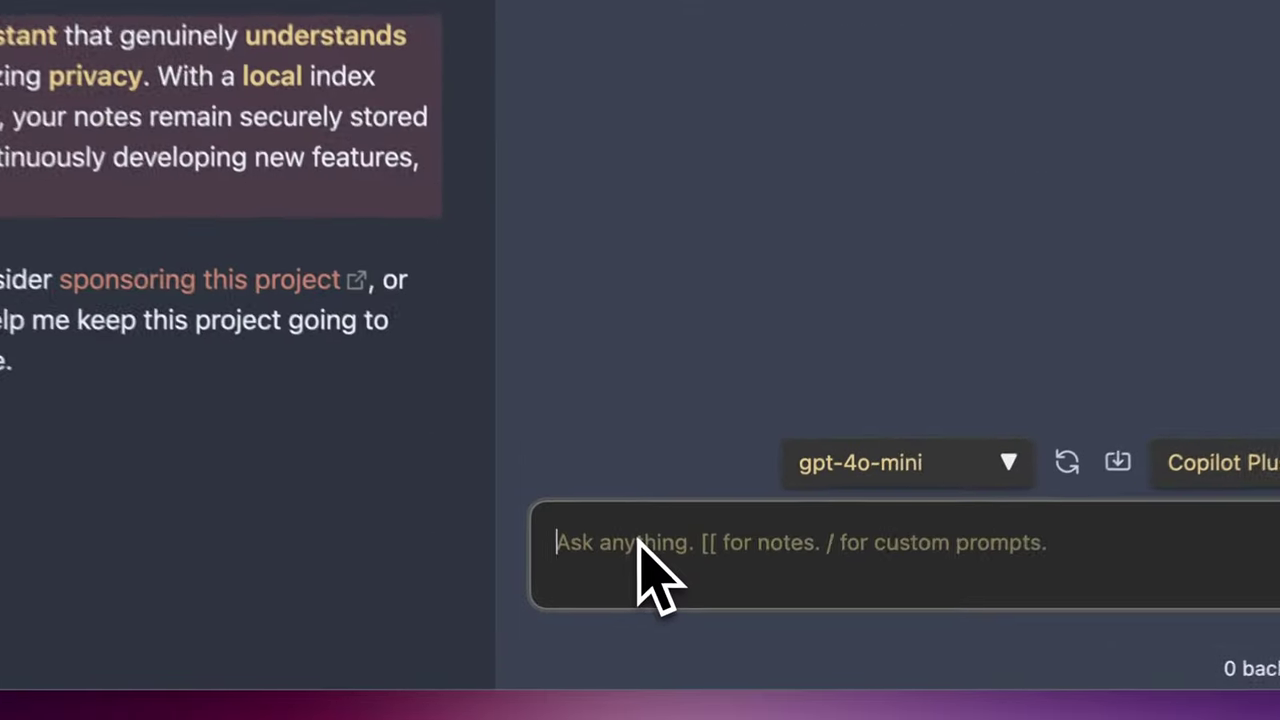
text(index the vault)
key(Return)
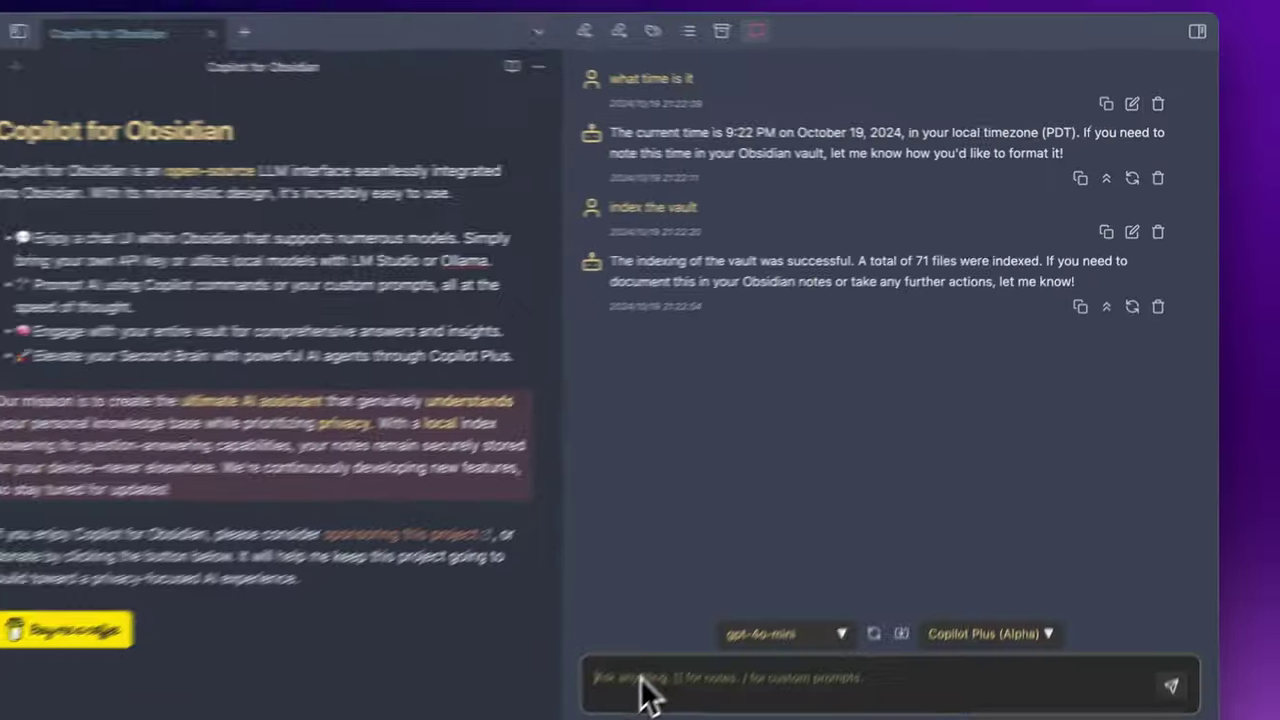
text(@pomo)
key(Return)
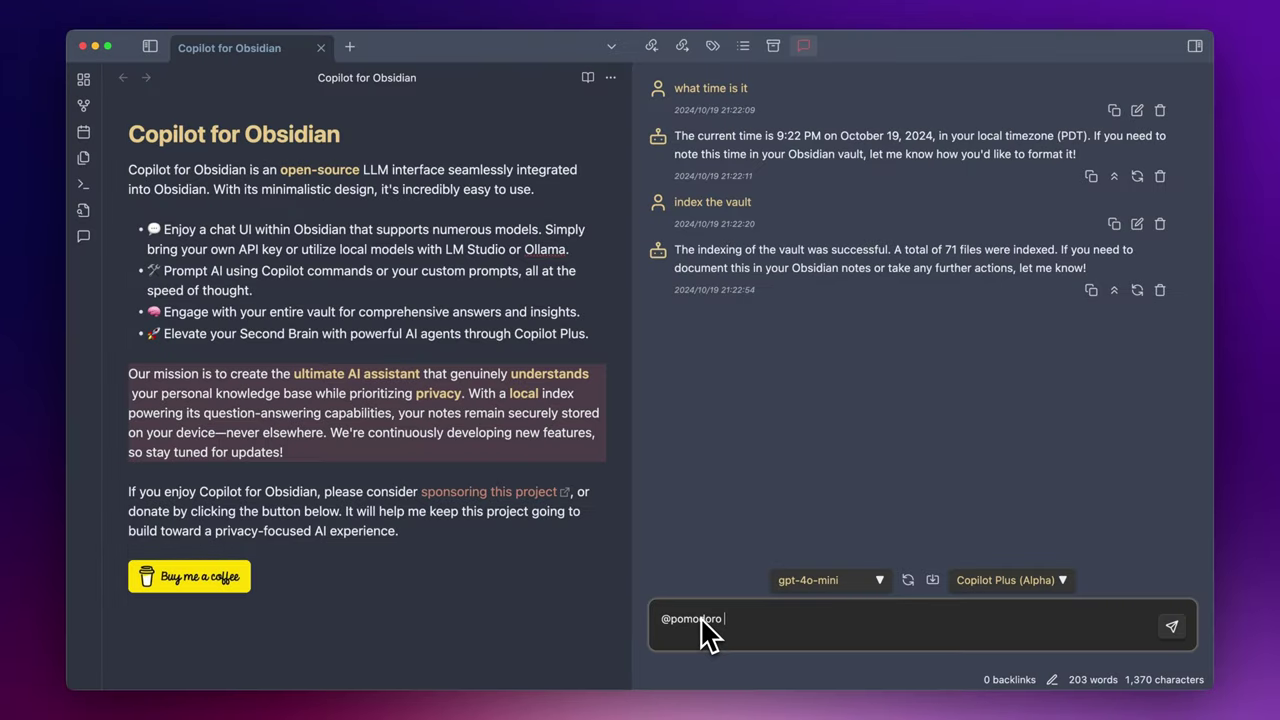
text(2s)
key(Return)
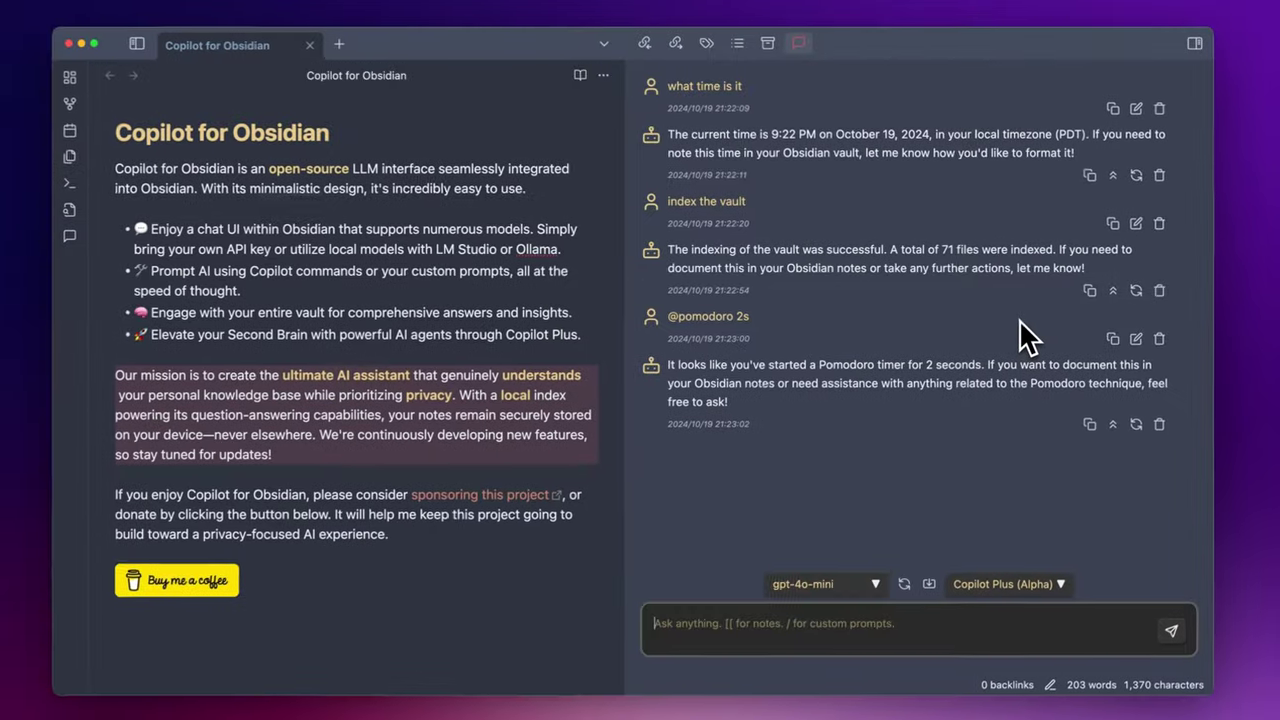
text(how many days d)
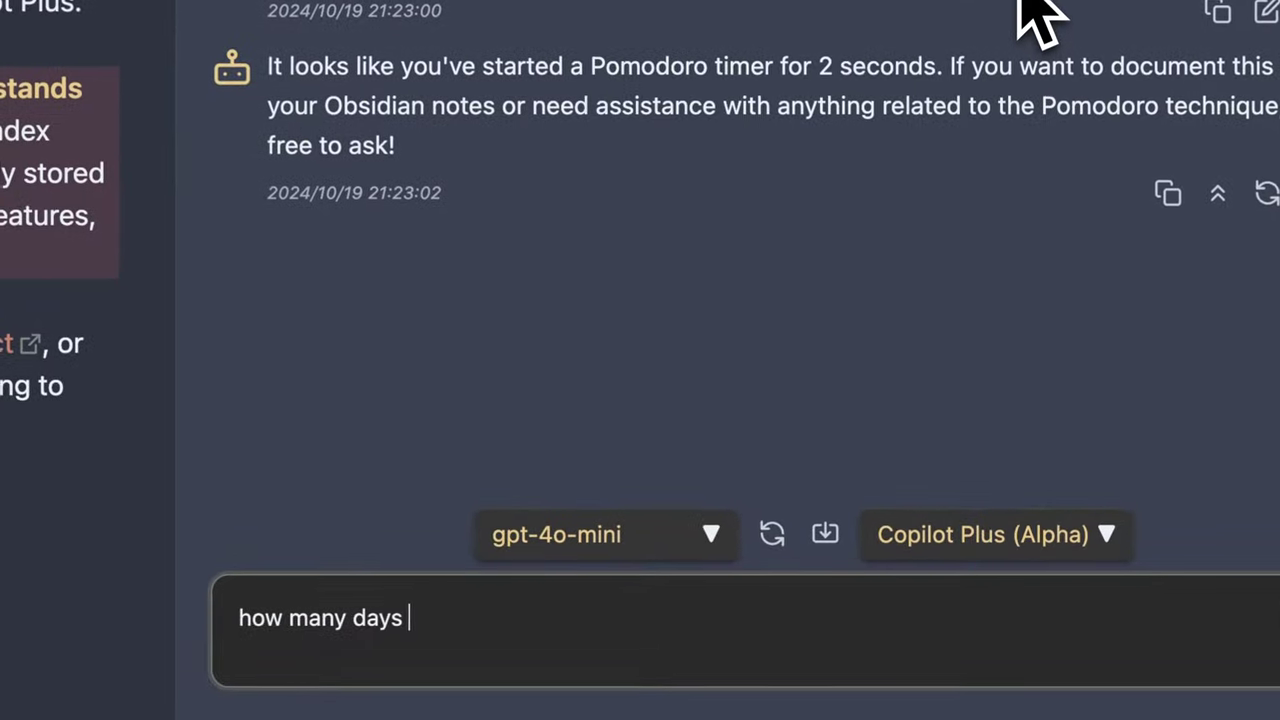
text(id i practice the )
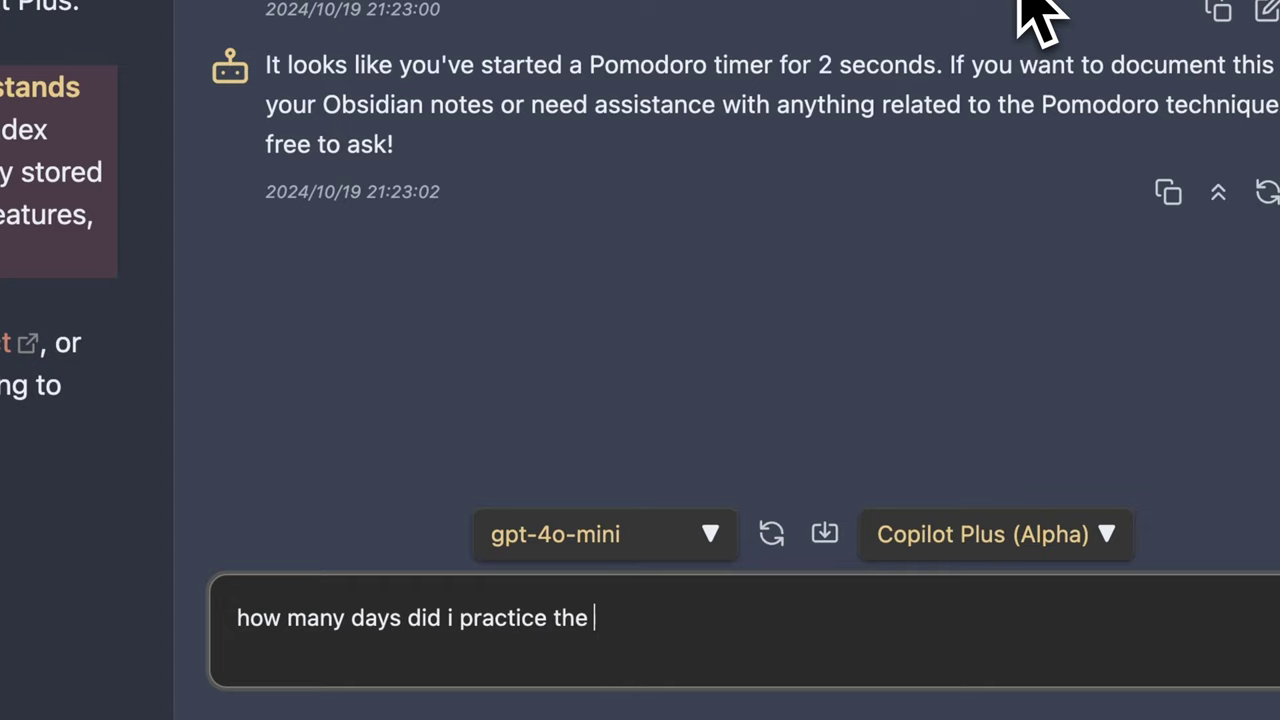
text(violin last week @)
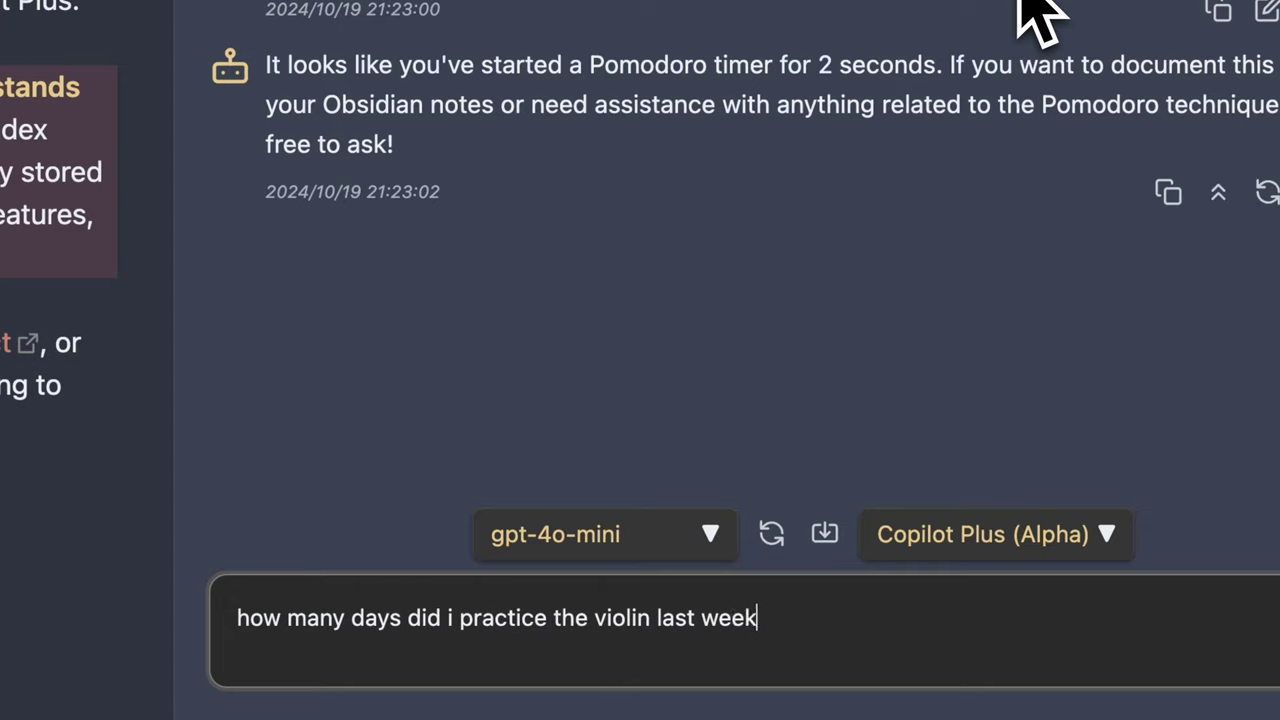
text(vau)
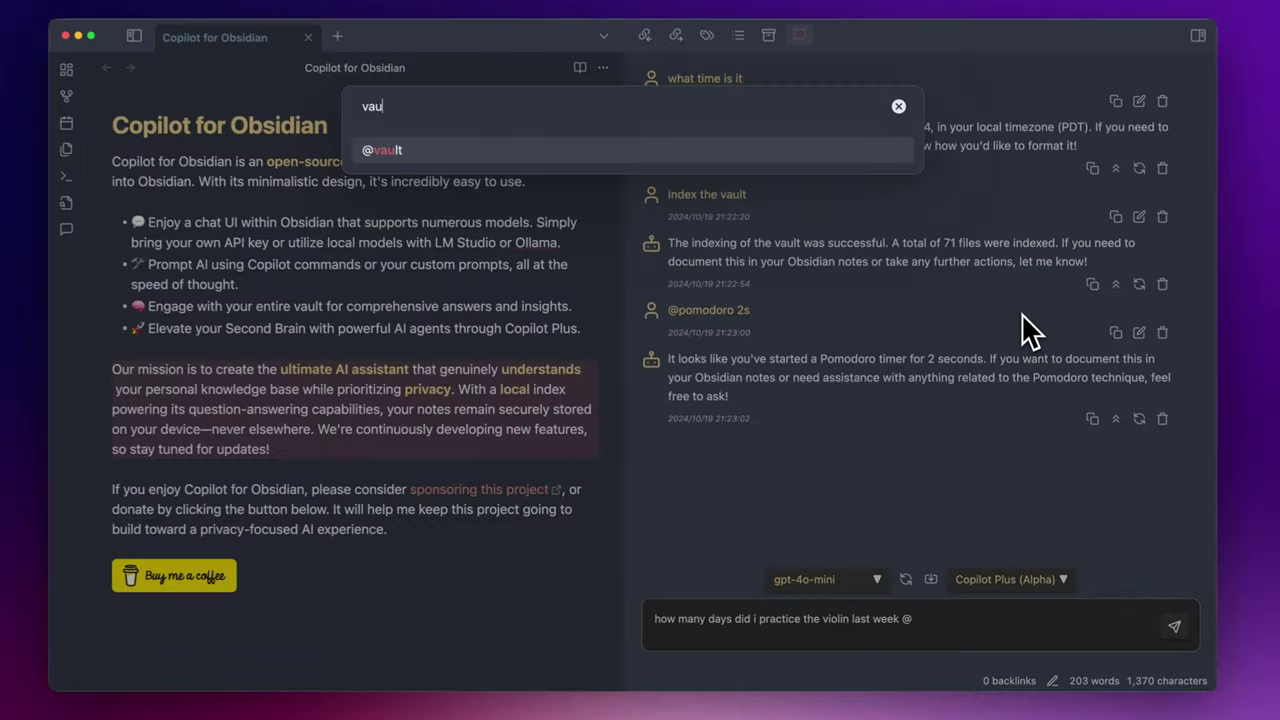
key(Return)
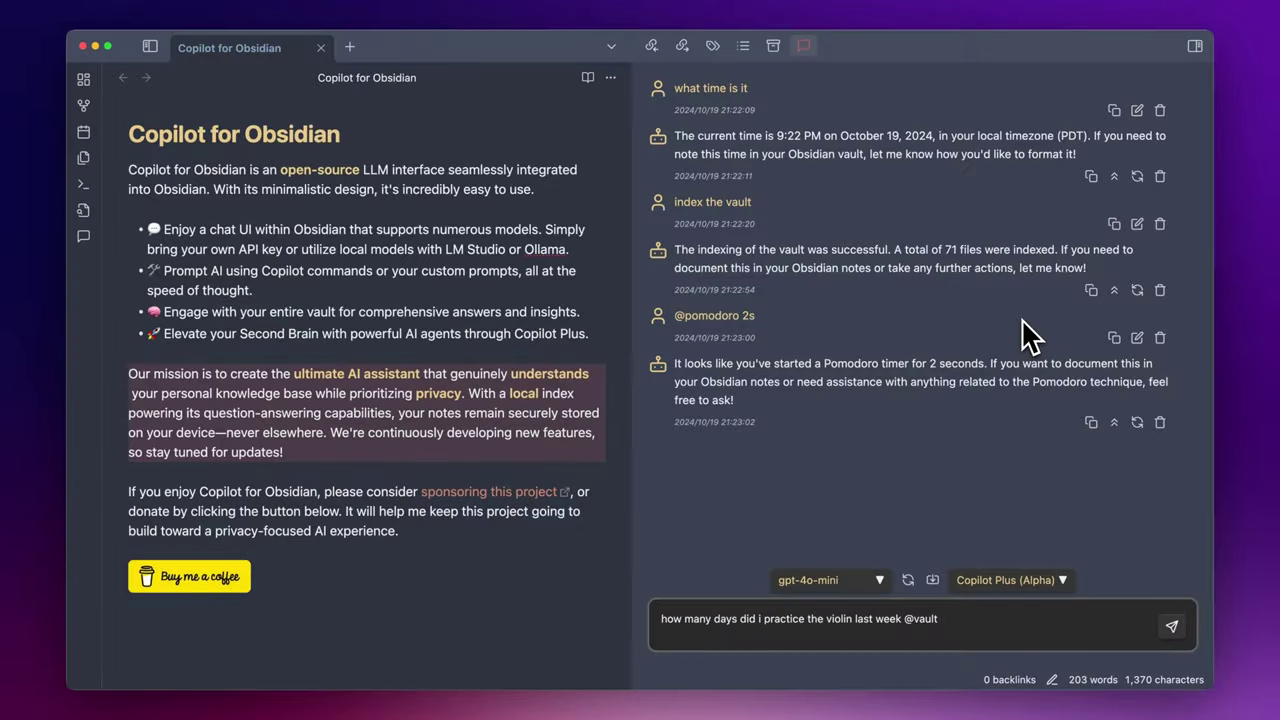
key(Return)
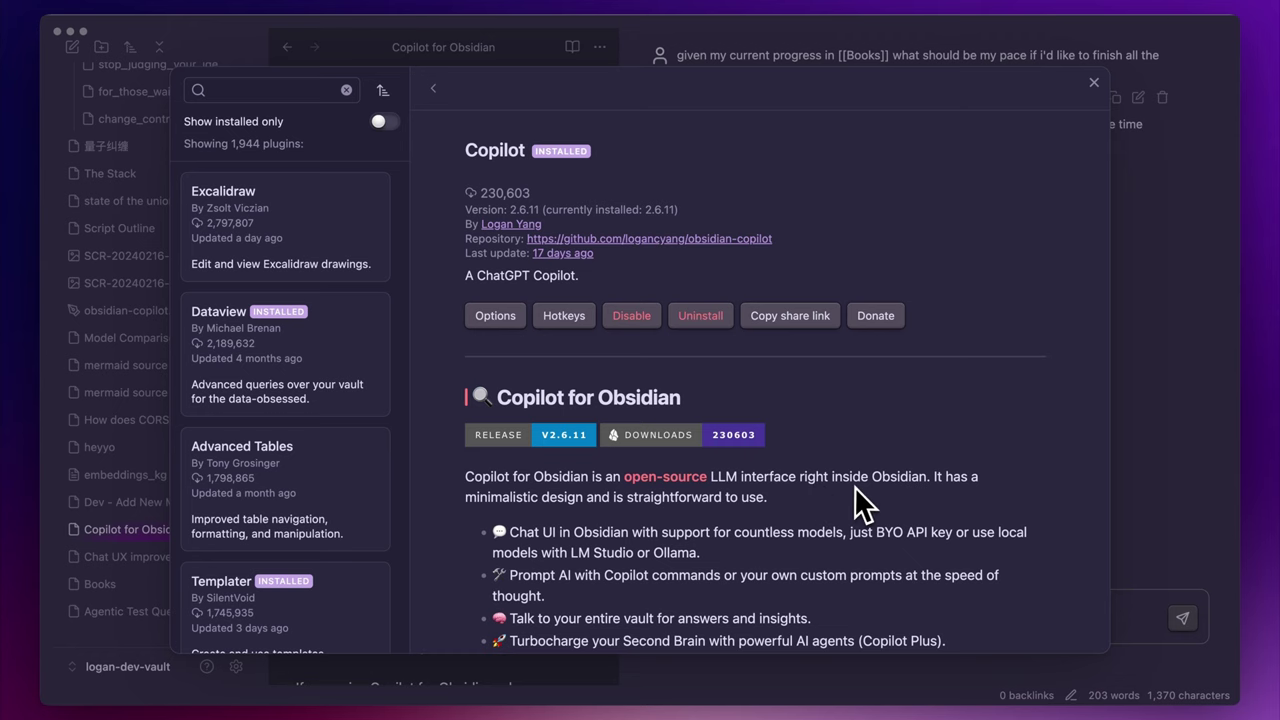
- Scroll the Copilot plugin description past the demo screenshot to the sponsoring note
scroll(856, 475, down, 1)
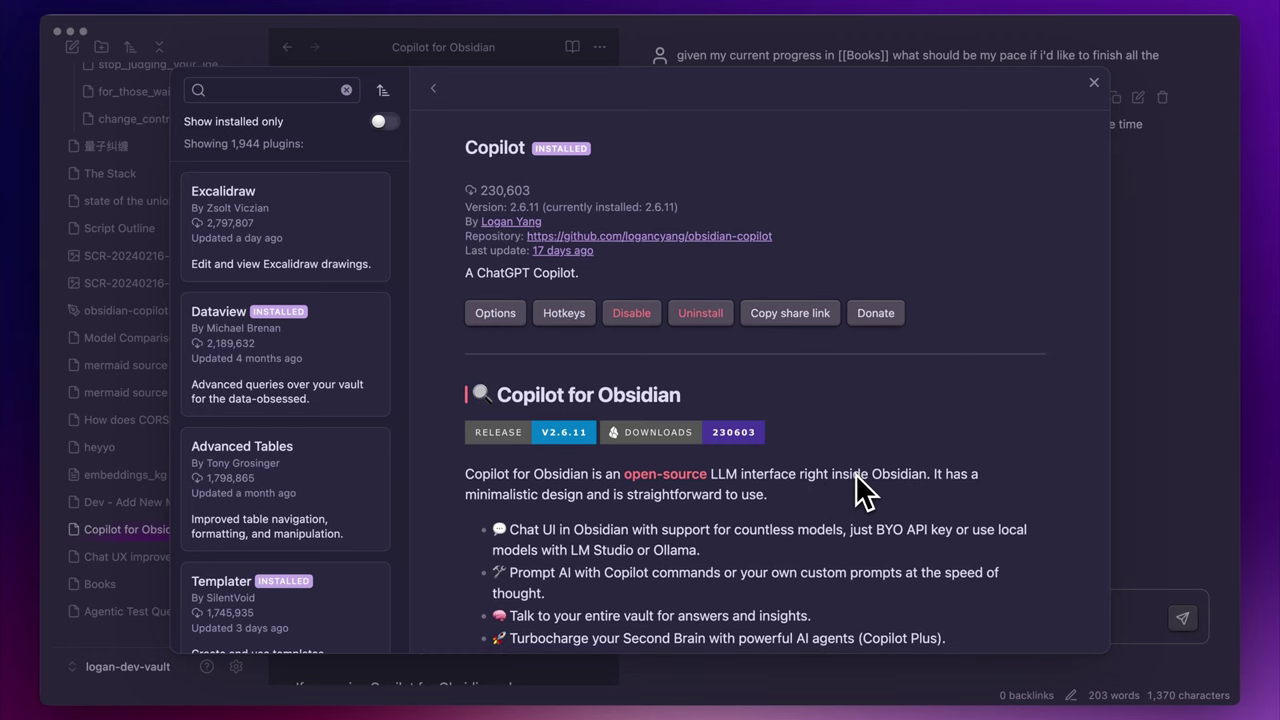
scroll(855, 473, down, 2)
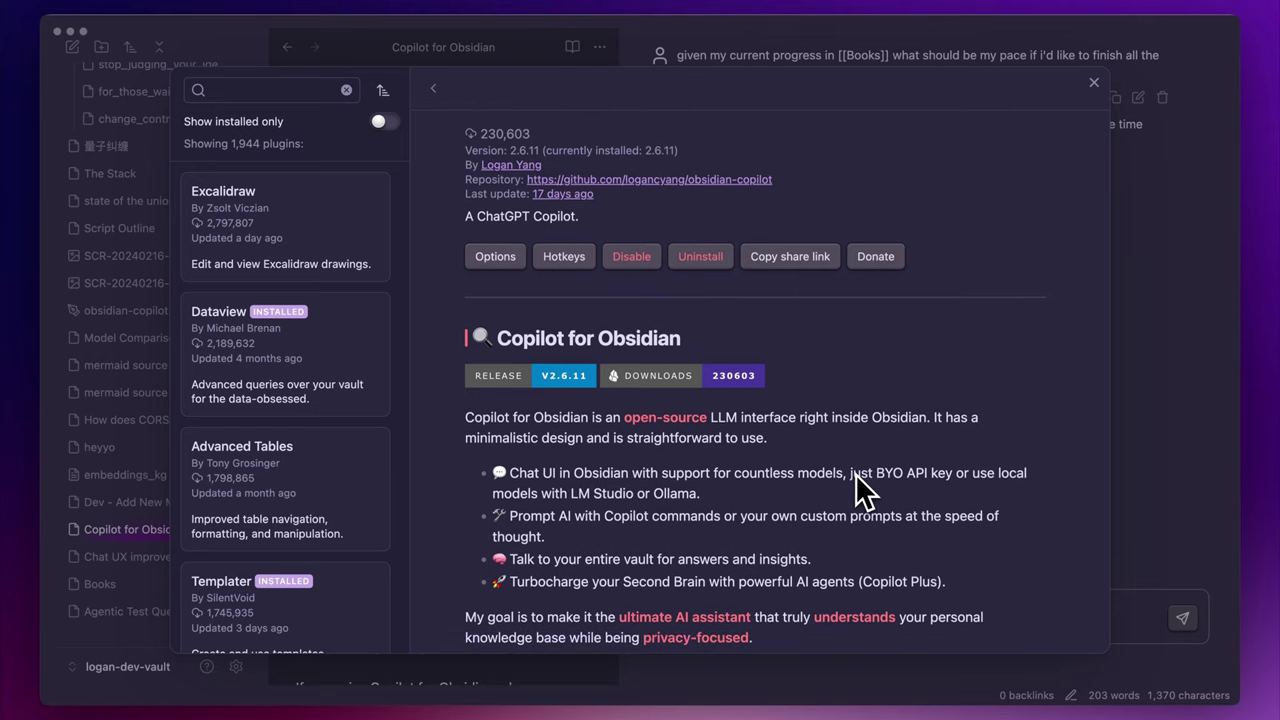
scroll(855, 473, down, 3)
scroll(855, 473, down, 2)
scroll(855, 473, down, 2)
scroll(855, 473, down, 2)
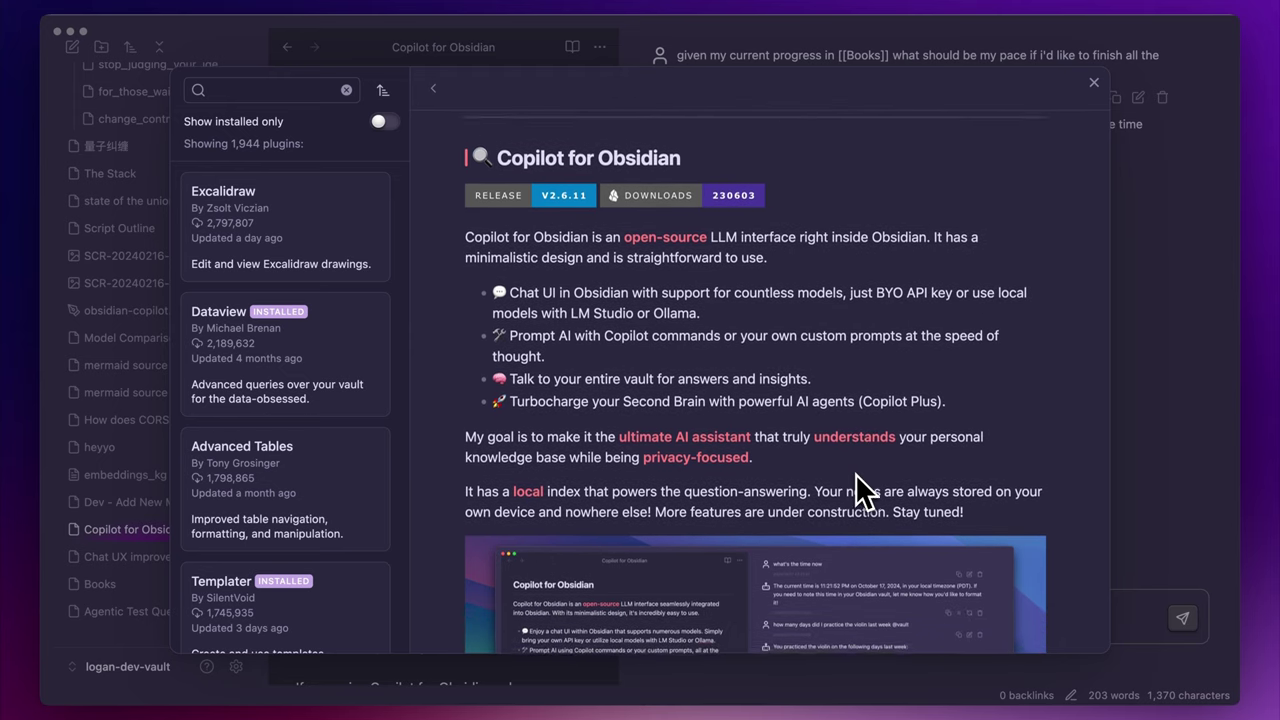
scroll(855, 473, down, 5)
scroll(855, 473, down, 1)
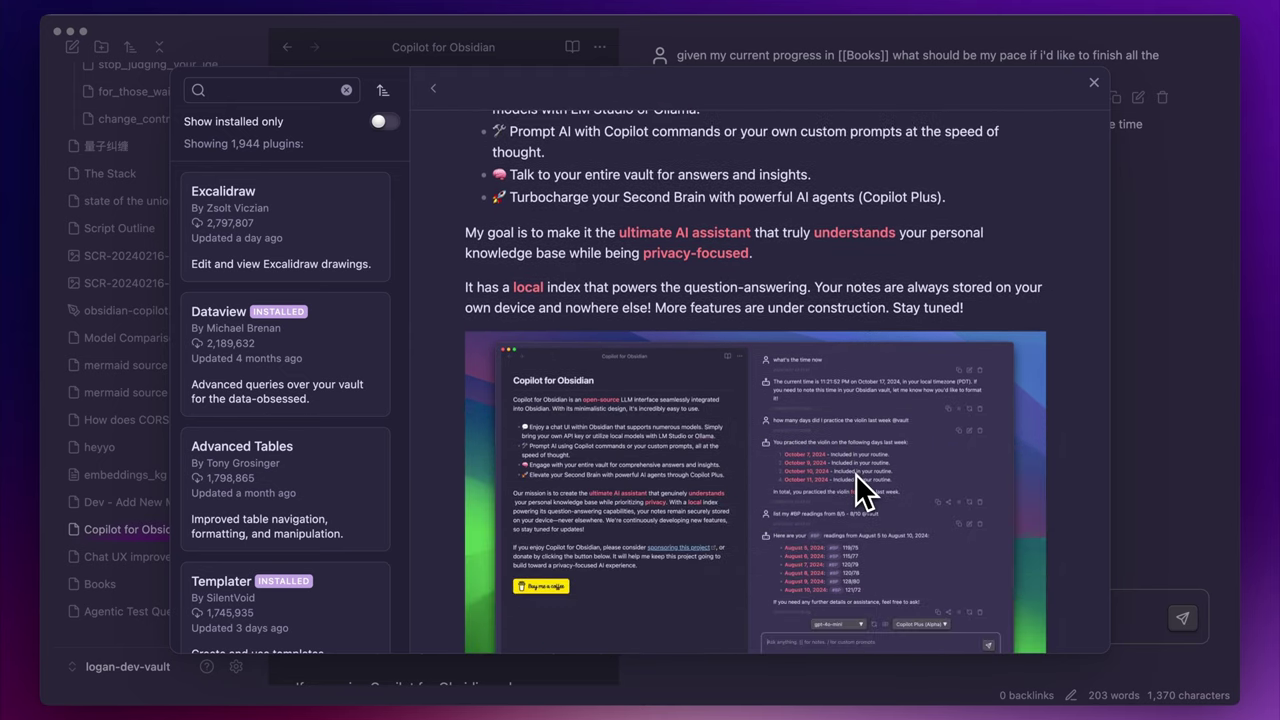
scroll(855, 473, down, 5)
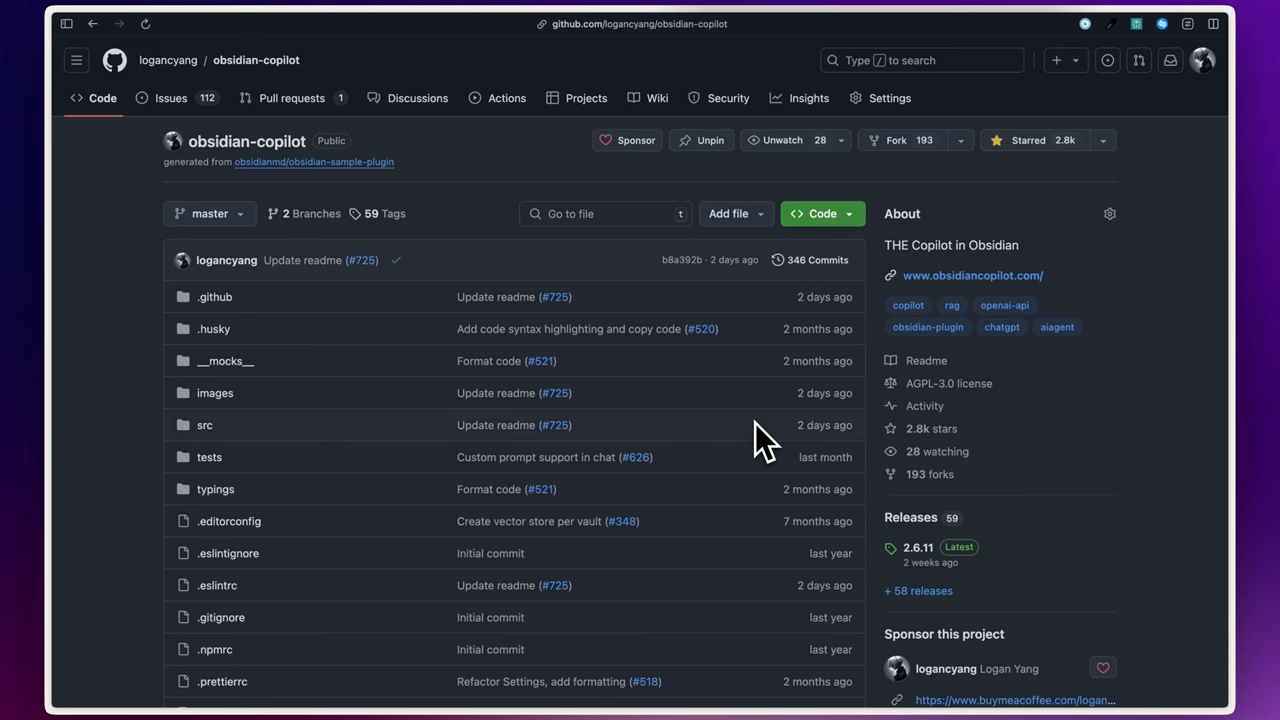
- Scroll past the obsidian-copilot file list to the README's Important Notice and Features
scroll(755, 423, down, 2)
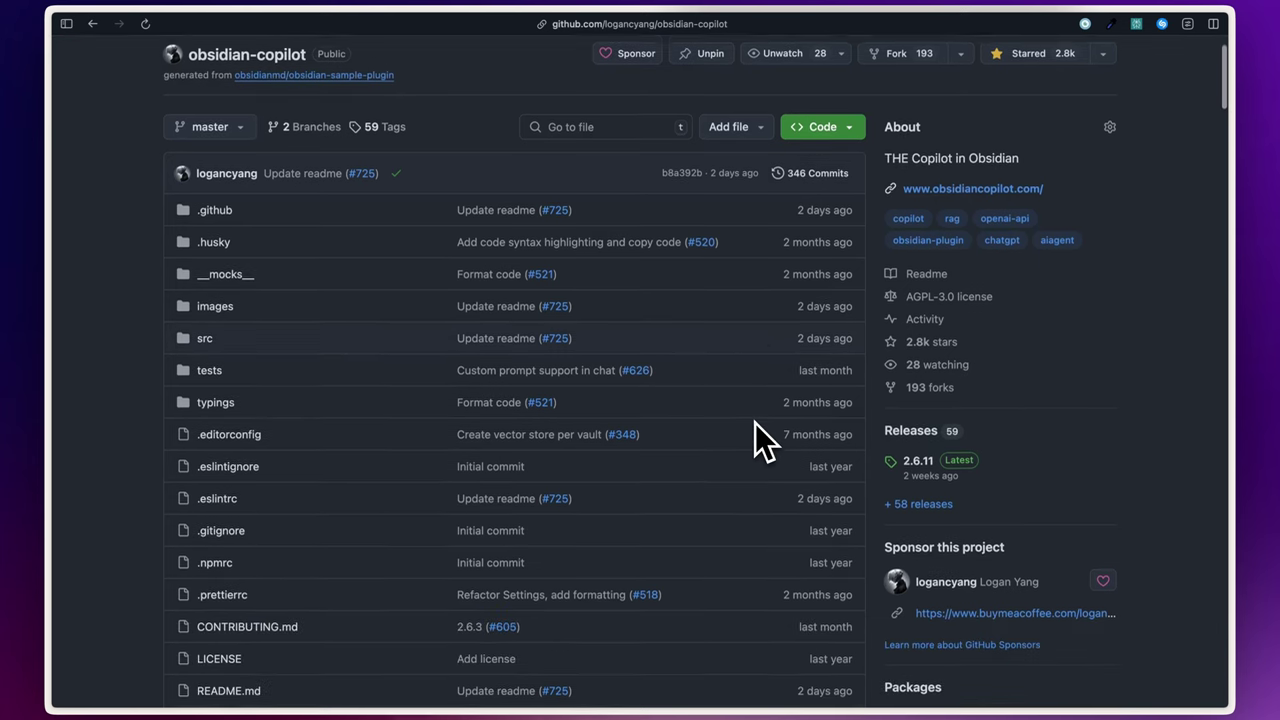
scroll(755, 423, down, 15)
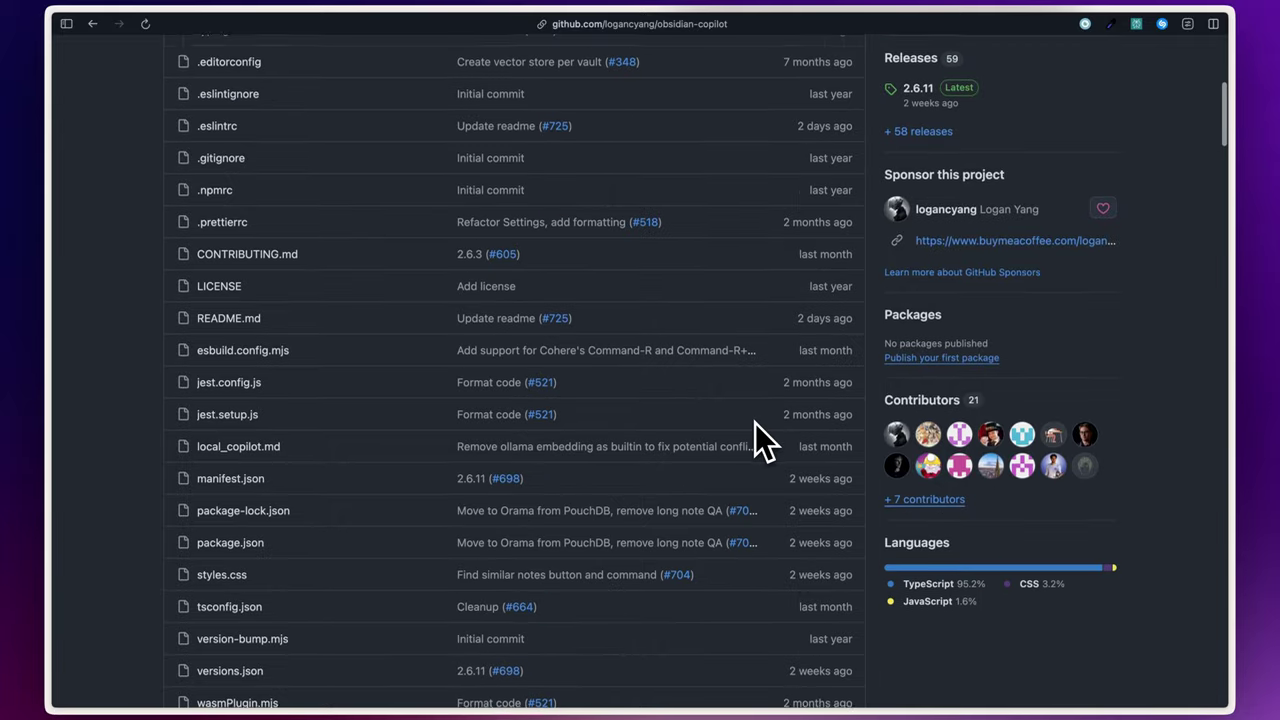
scroll(755, 423, down, 10)
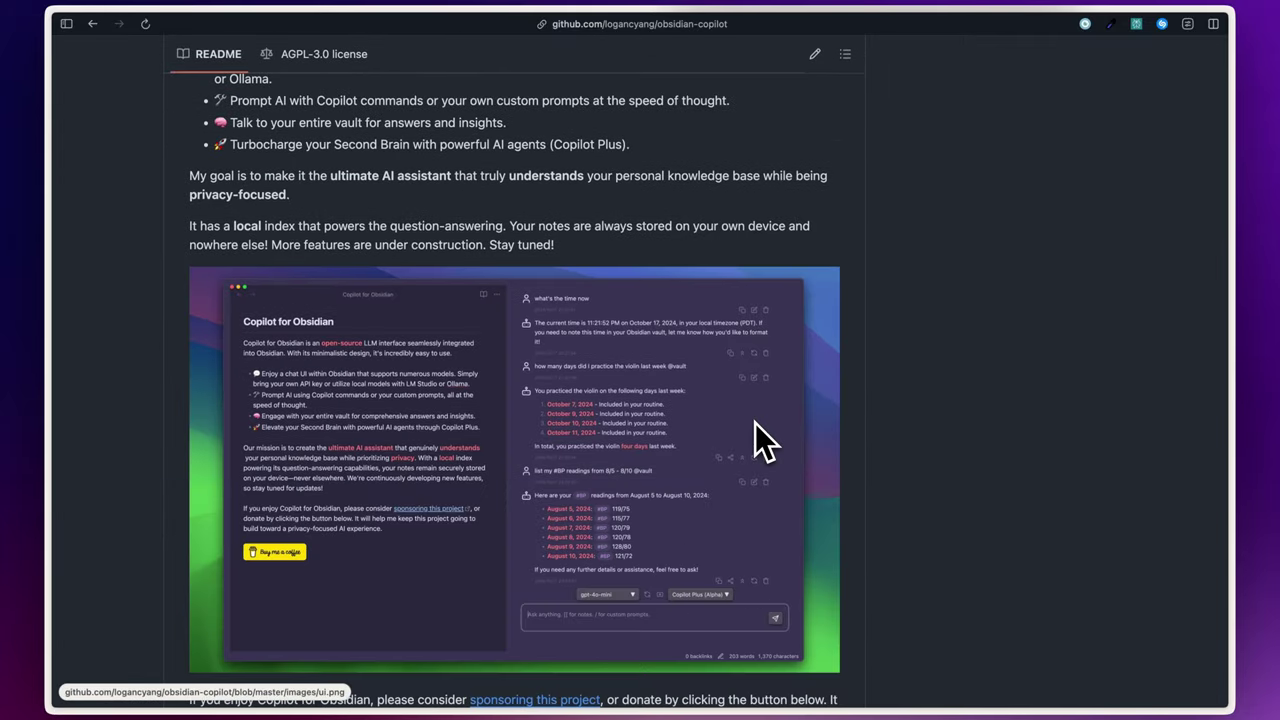
scroll(755, 423, down, 2)
scroll(755, 423, down, 2)
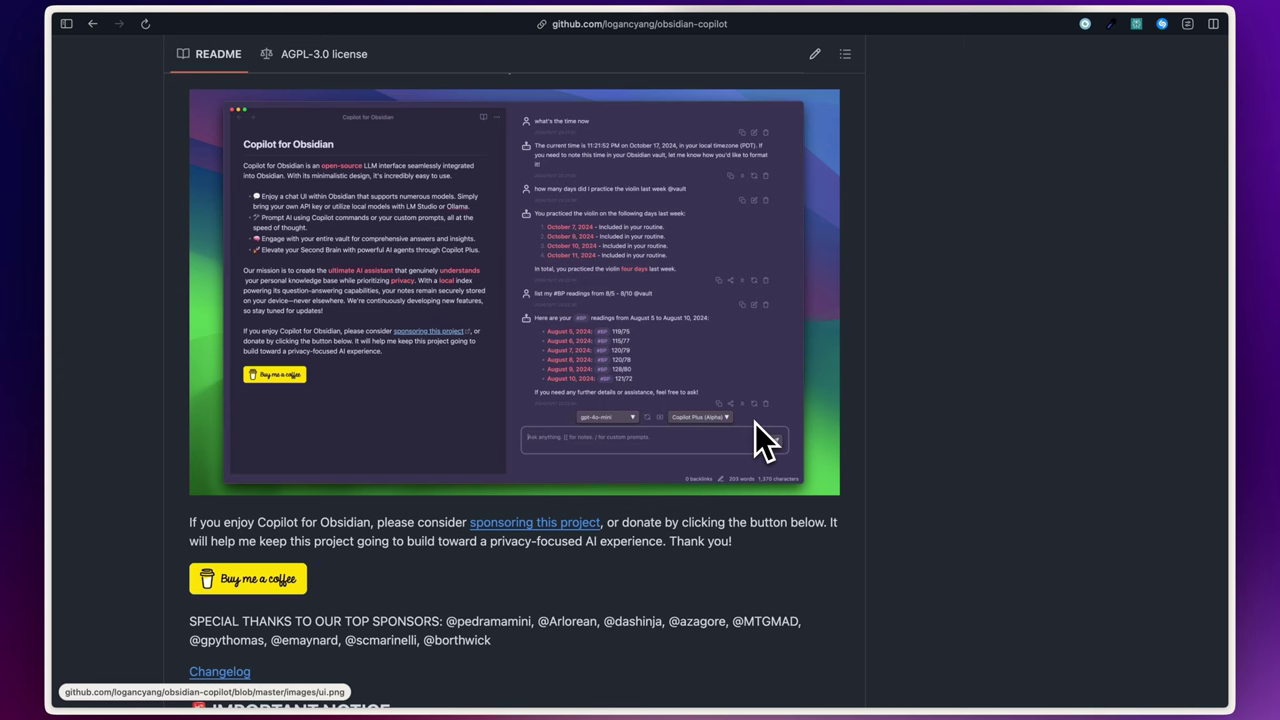
scroll(755, 423, down, 3)
scroll(755, 423, down, 5)
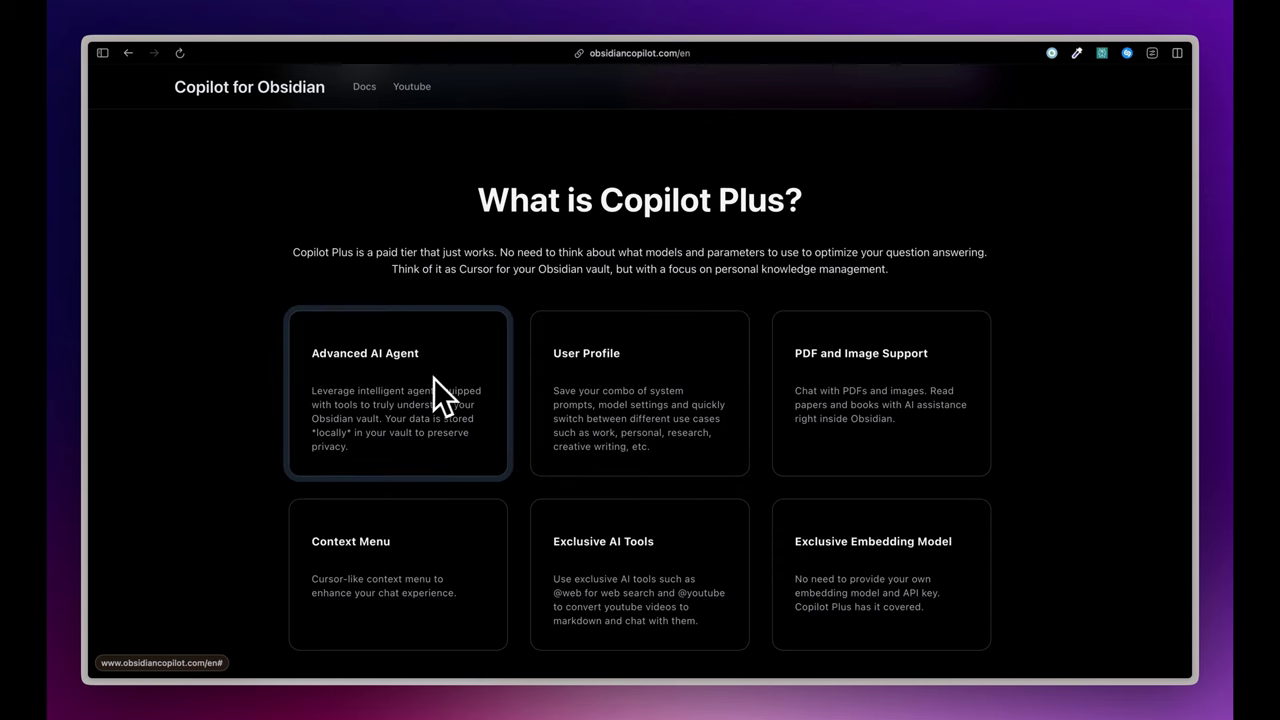
- Scroll between the Copilot Plus feature cards and the 'How to use Copilot Plus?' section
scroll(408, 349, down, 2)
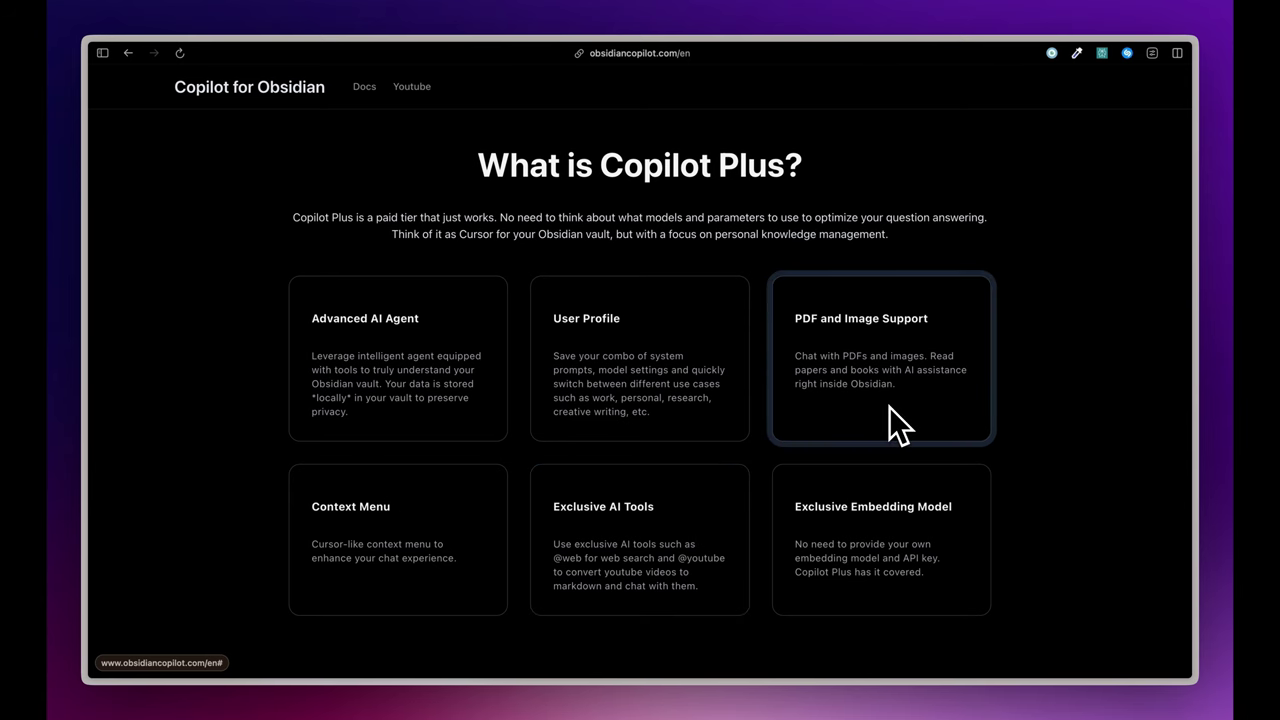
scroll(889, 407, down, 5)
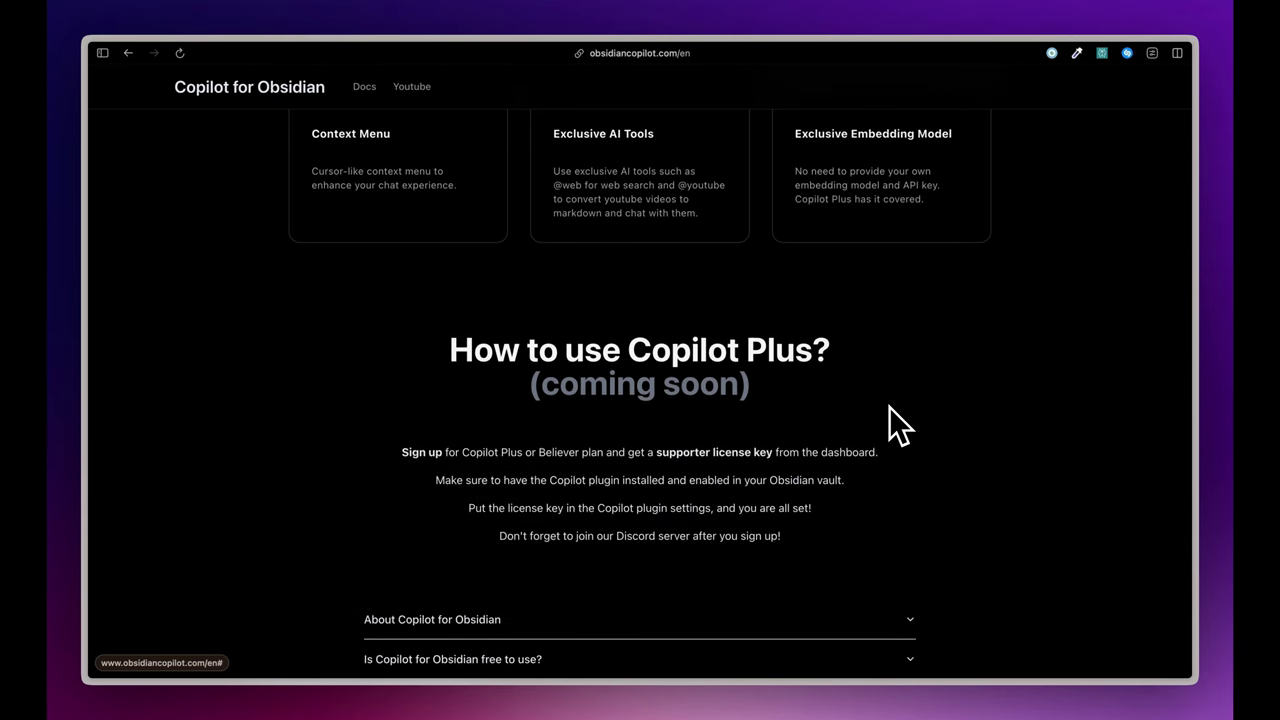
scroll(889, 407, up, 5)
scroll(889, 407, up, 15)
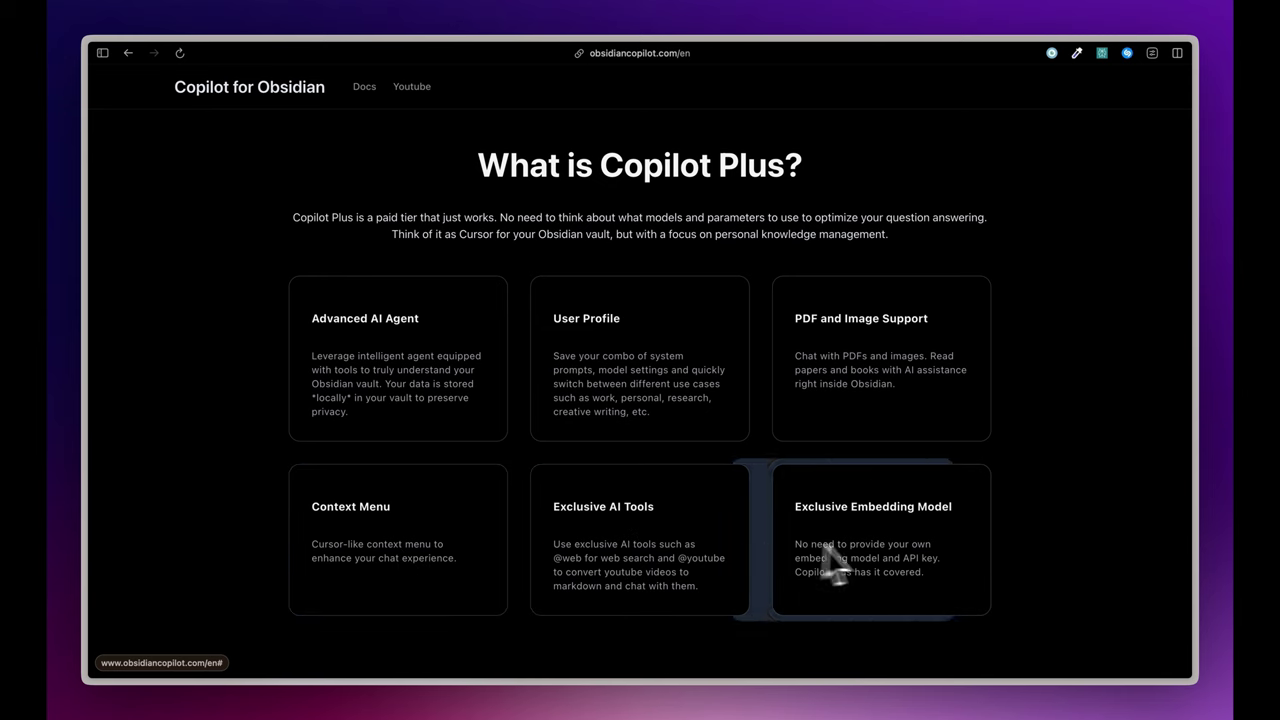
scroll(880, 480, up, 15)
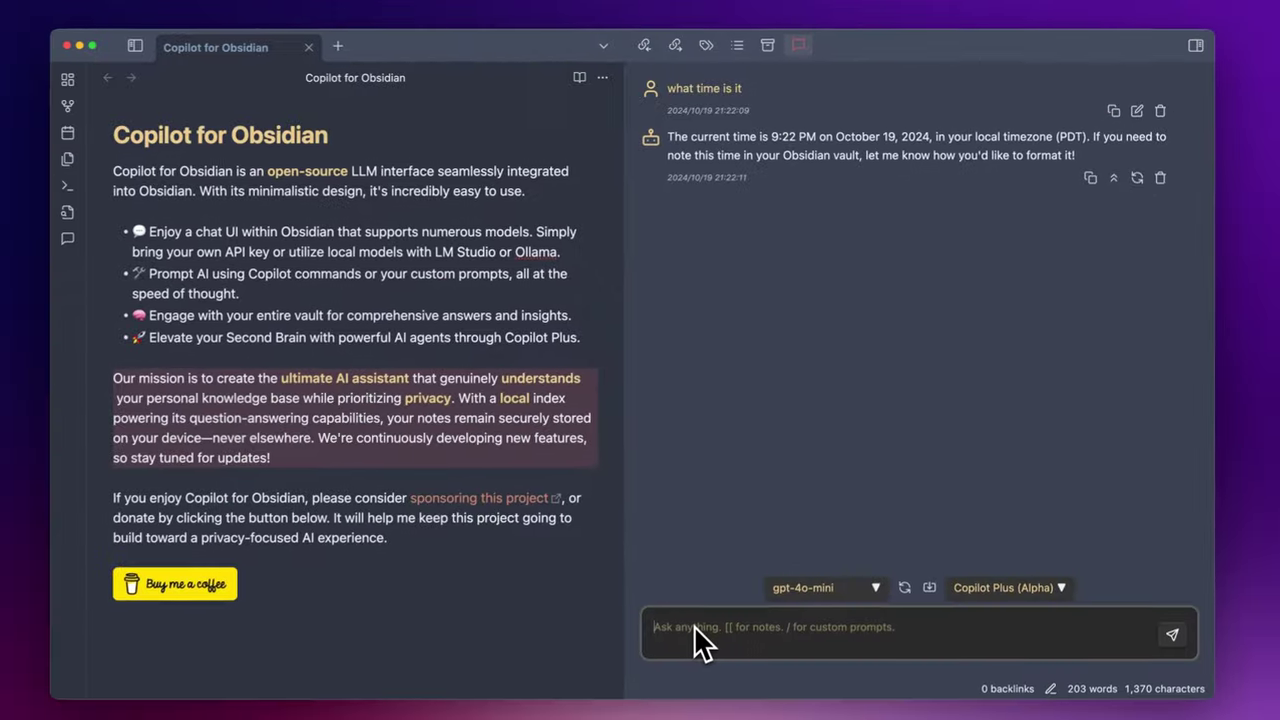
- Send 'index the vault' as a new message in the Copilot chat
click(632, 705)
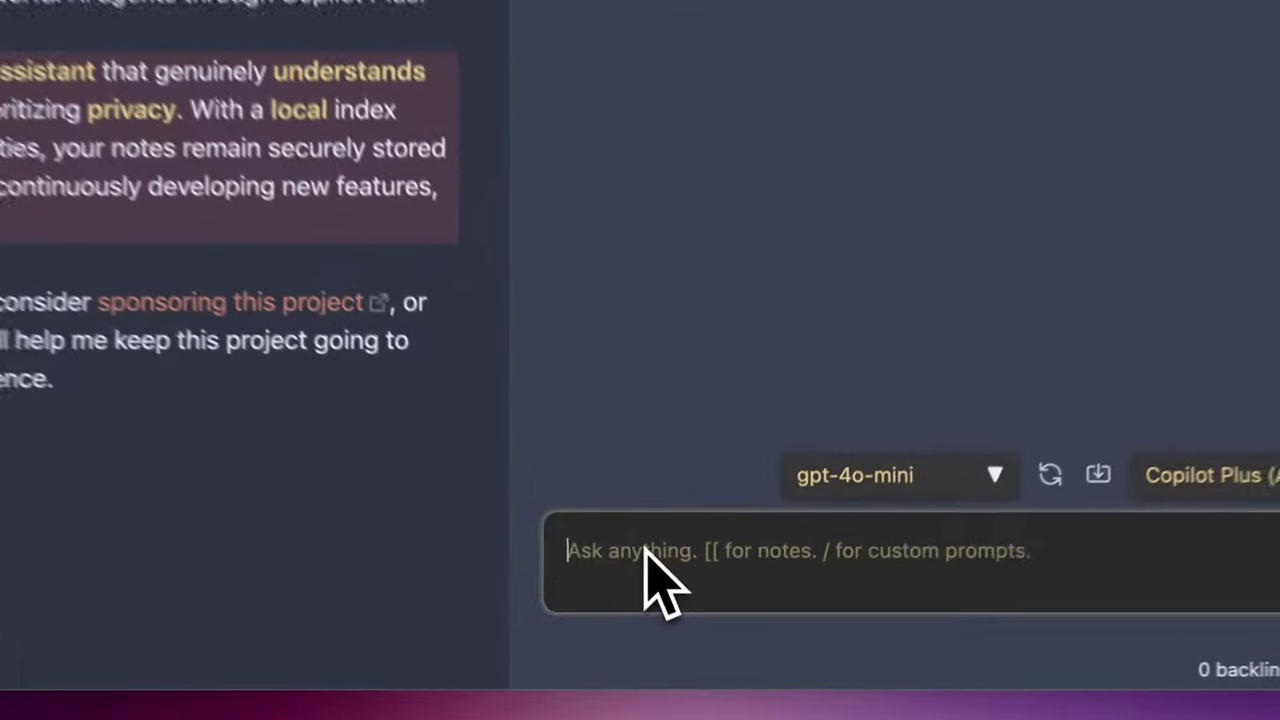
text(index th)
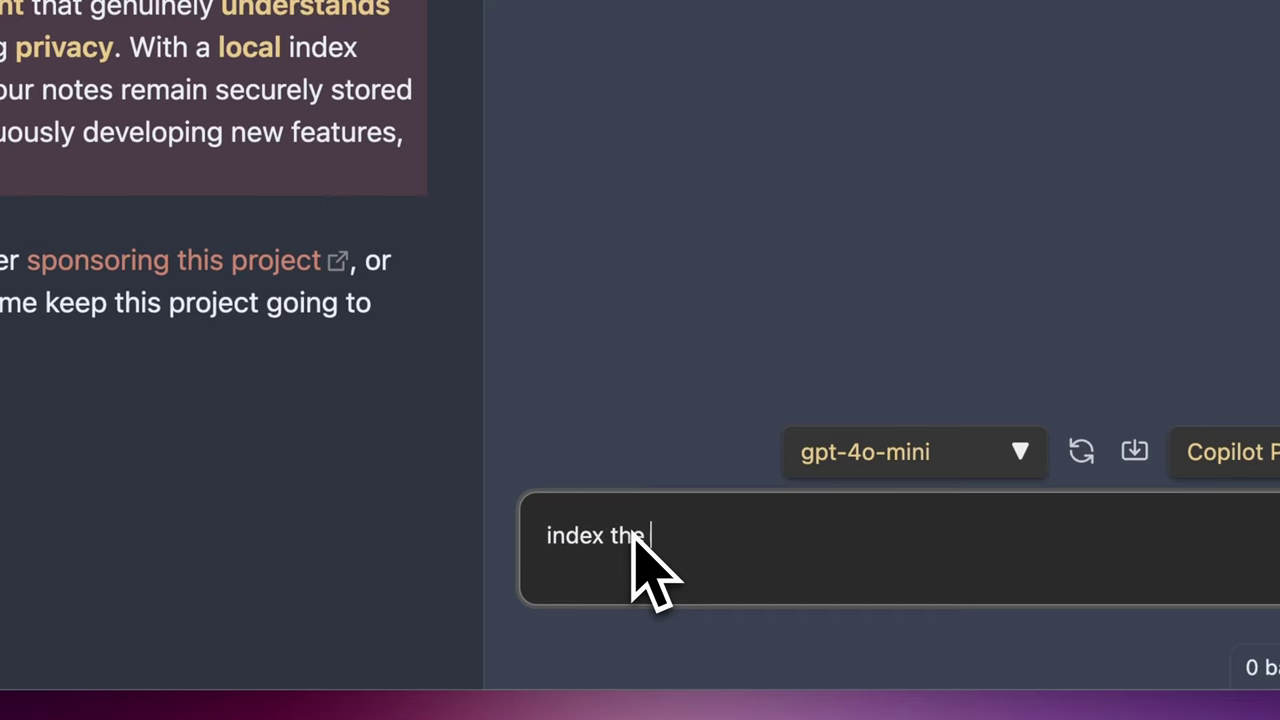
text(e vault)
key(Return)
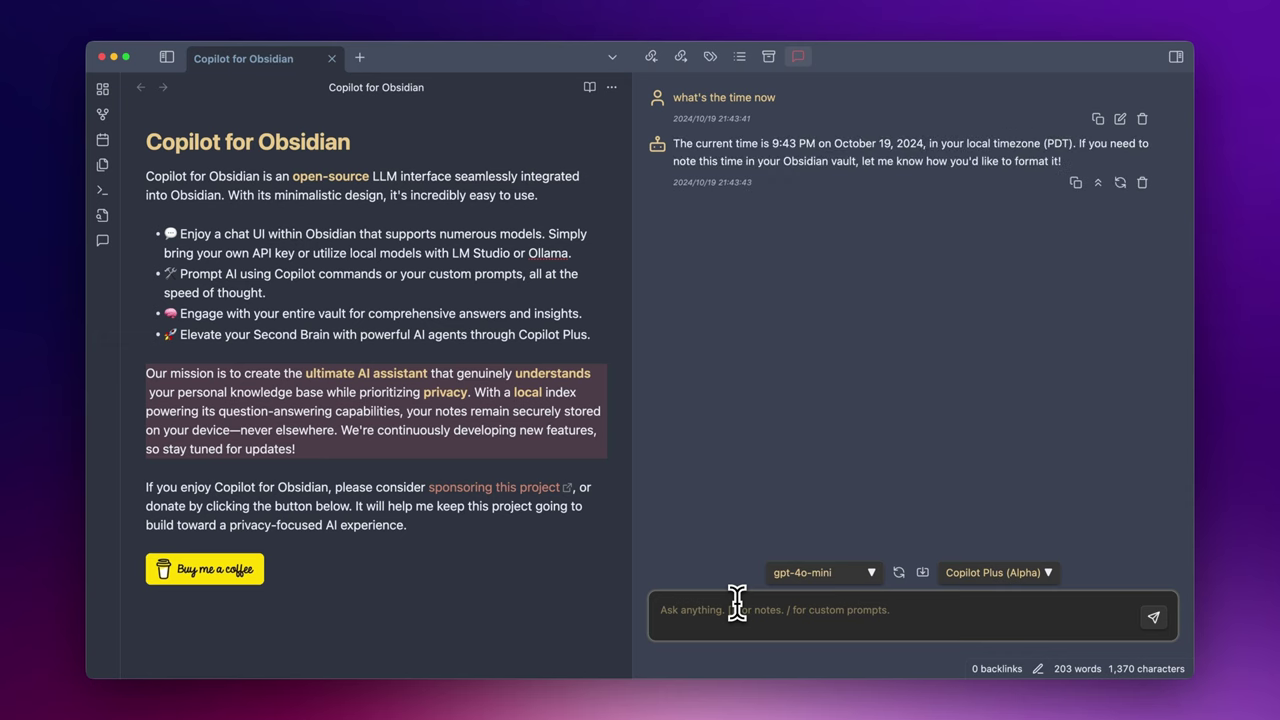
- Ask Copilot 'how many days until 2025'
text(ho wmany)
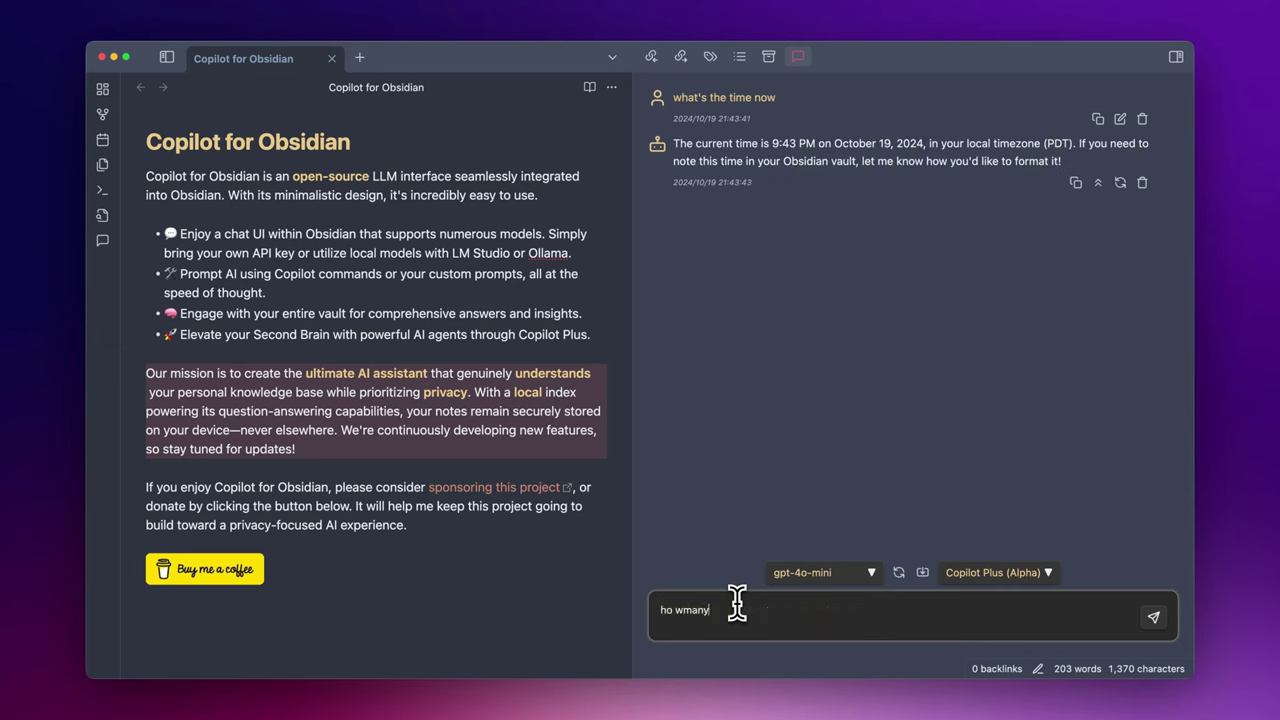
key(BackSpace)
text(ow many days until 2025)
key(Return)
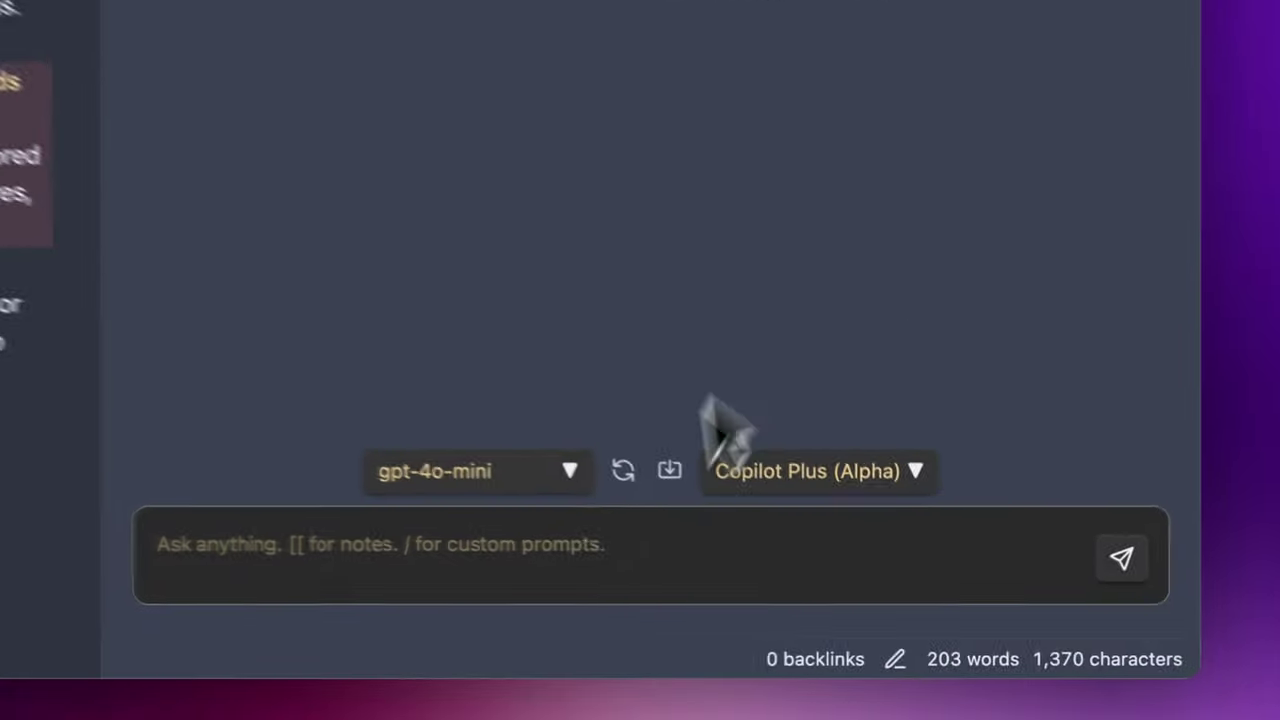
click(593, 552)
text(what's the date for)
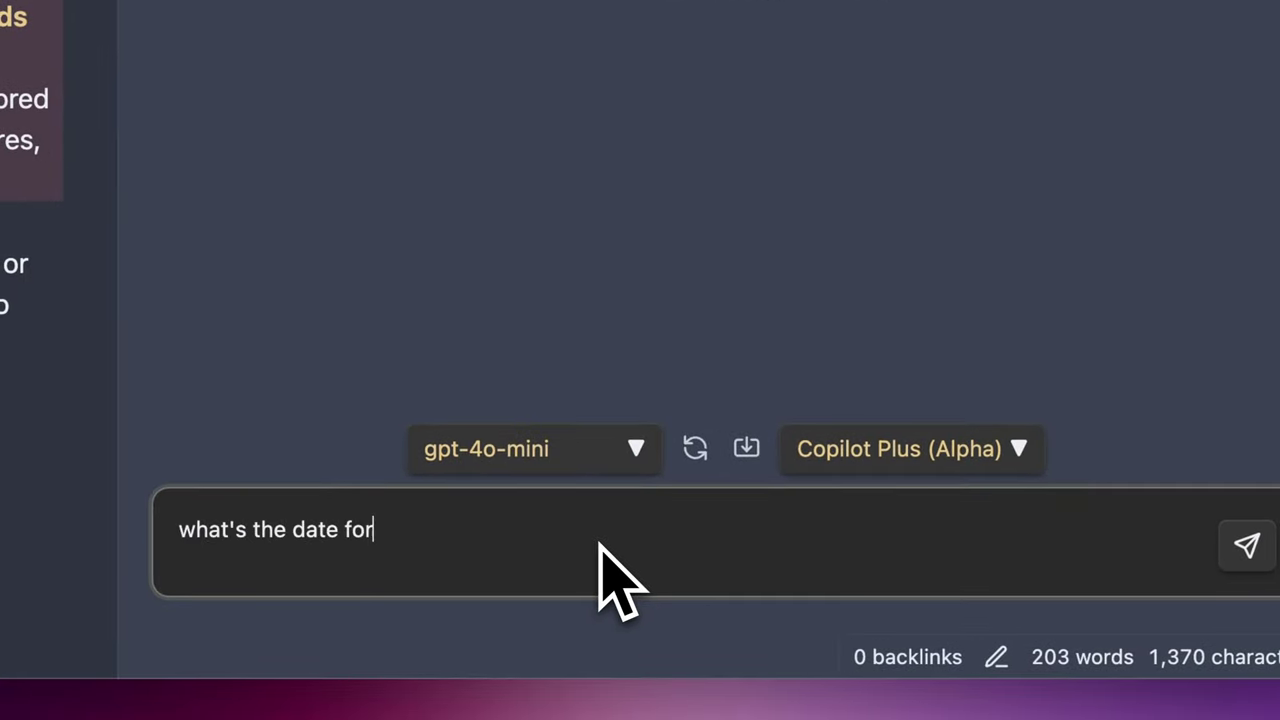
key(super+v)
key(Return)
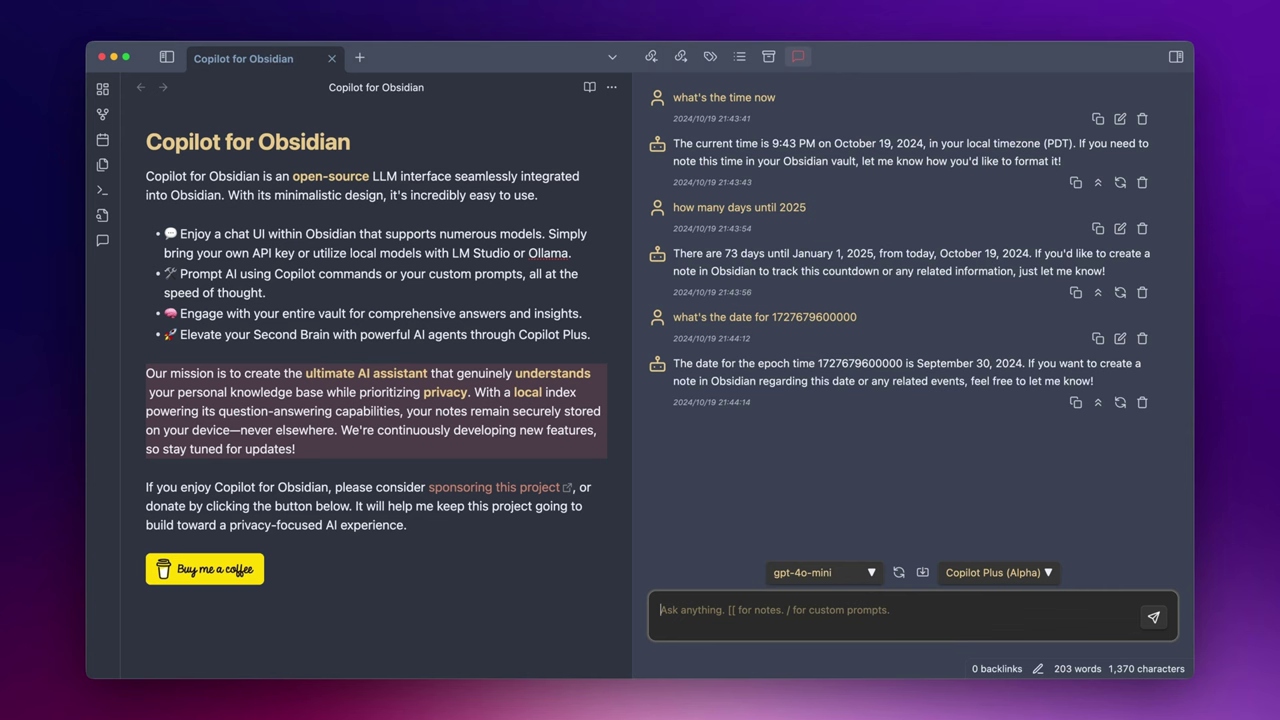
text(give me a er)
key(BackSpace)
key(BackSpace)
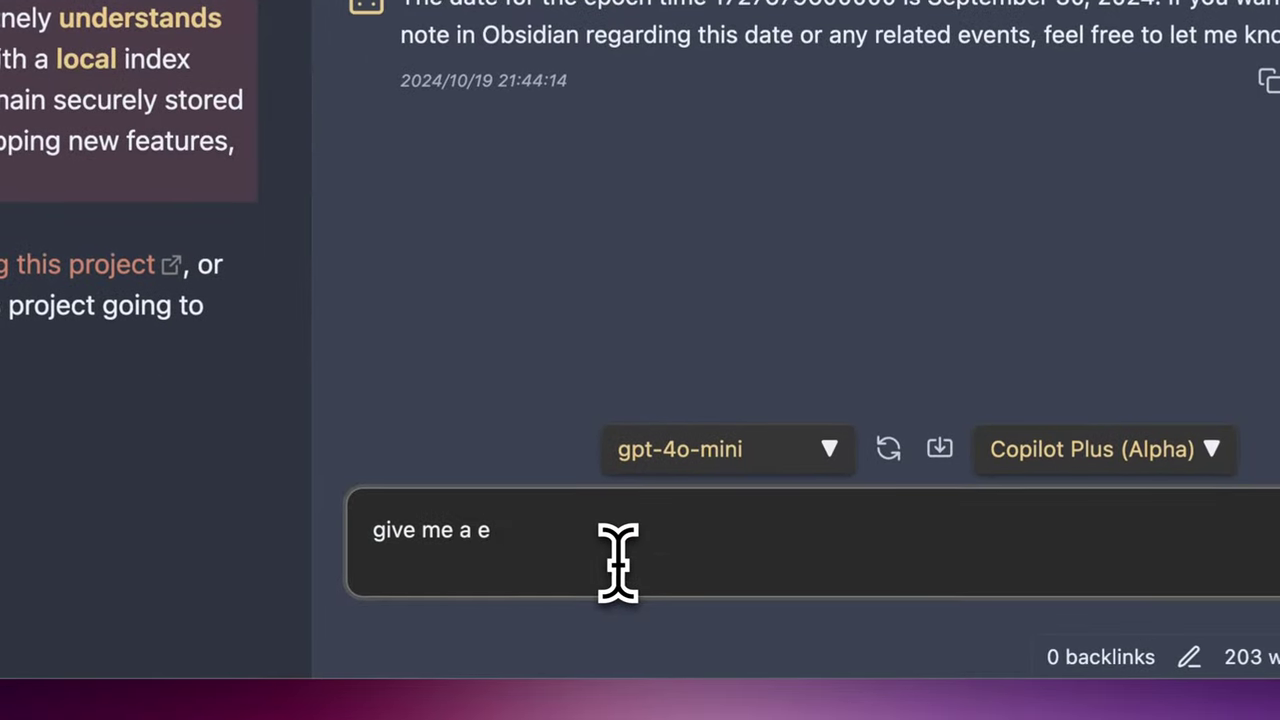
text(recap of my last week @vault)
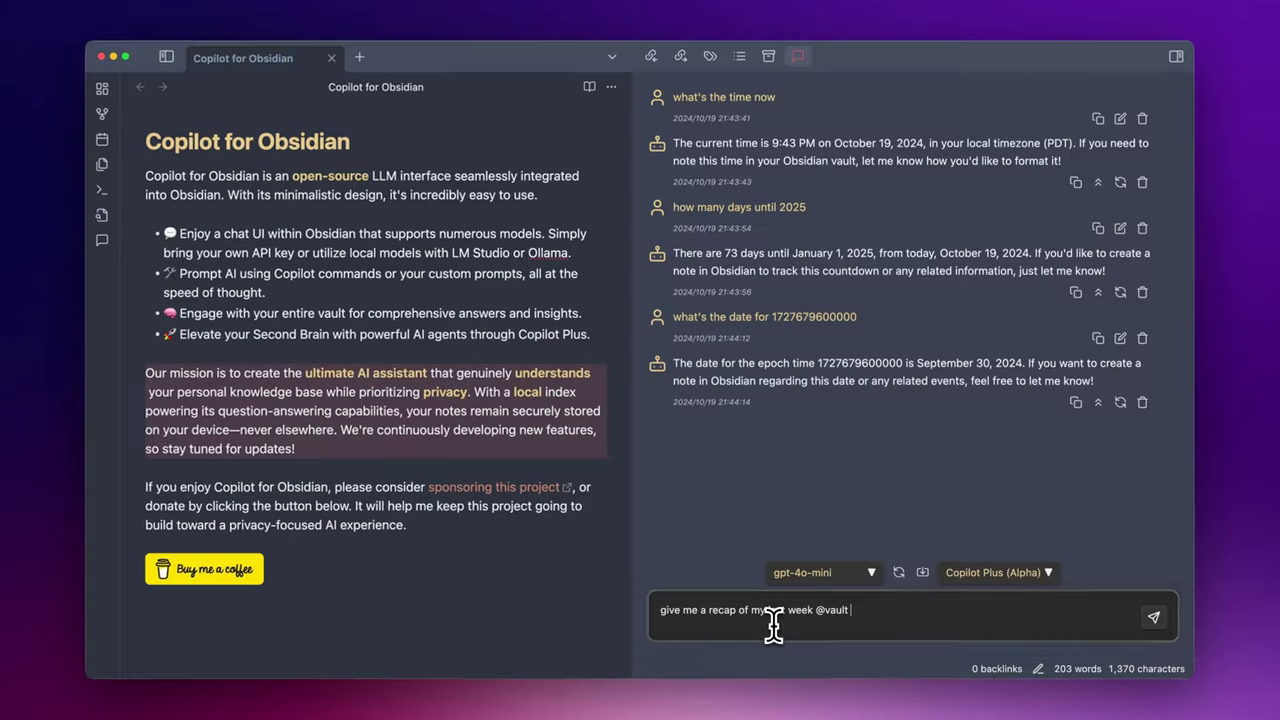
key(Return)
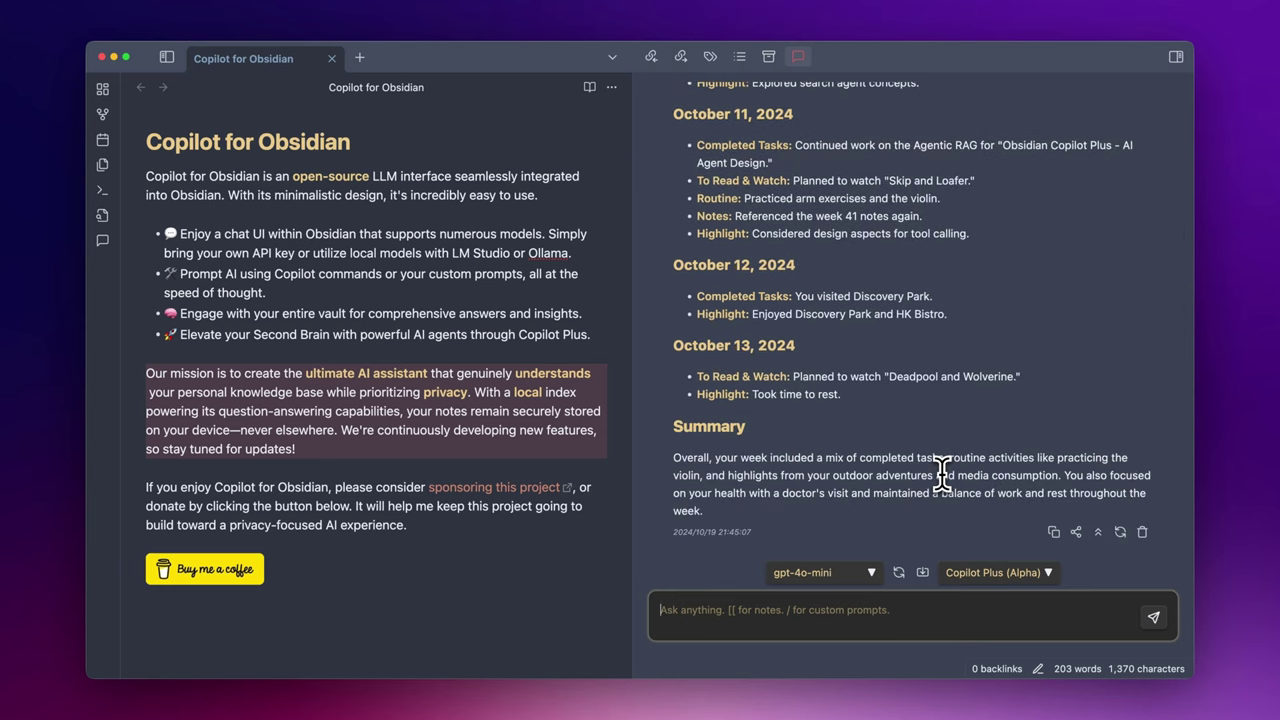
- Read through the day-by-day recap down to its Summary, then reveal the DailyNotes folder
scroll(942, 470, up, 10)
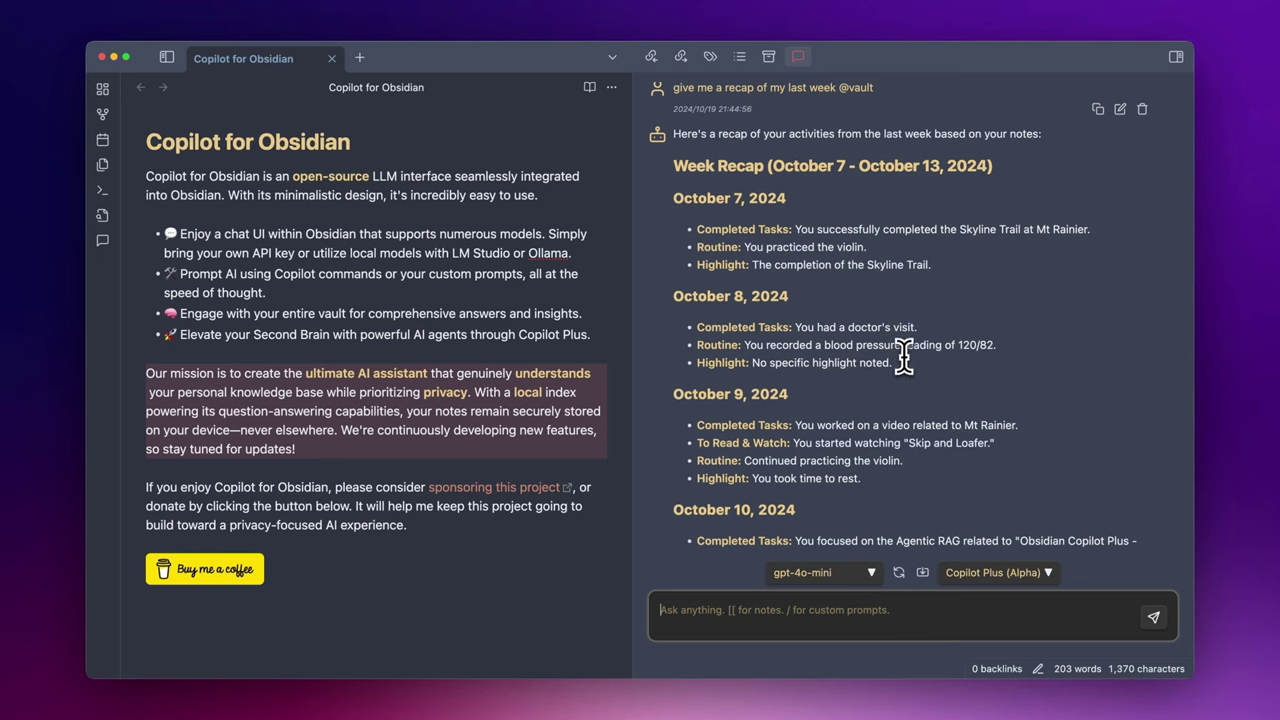
scroll(903, 372, down, 1)
scroll(903, 372, down, 3)
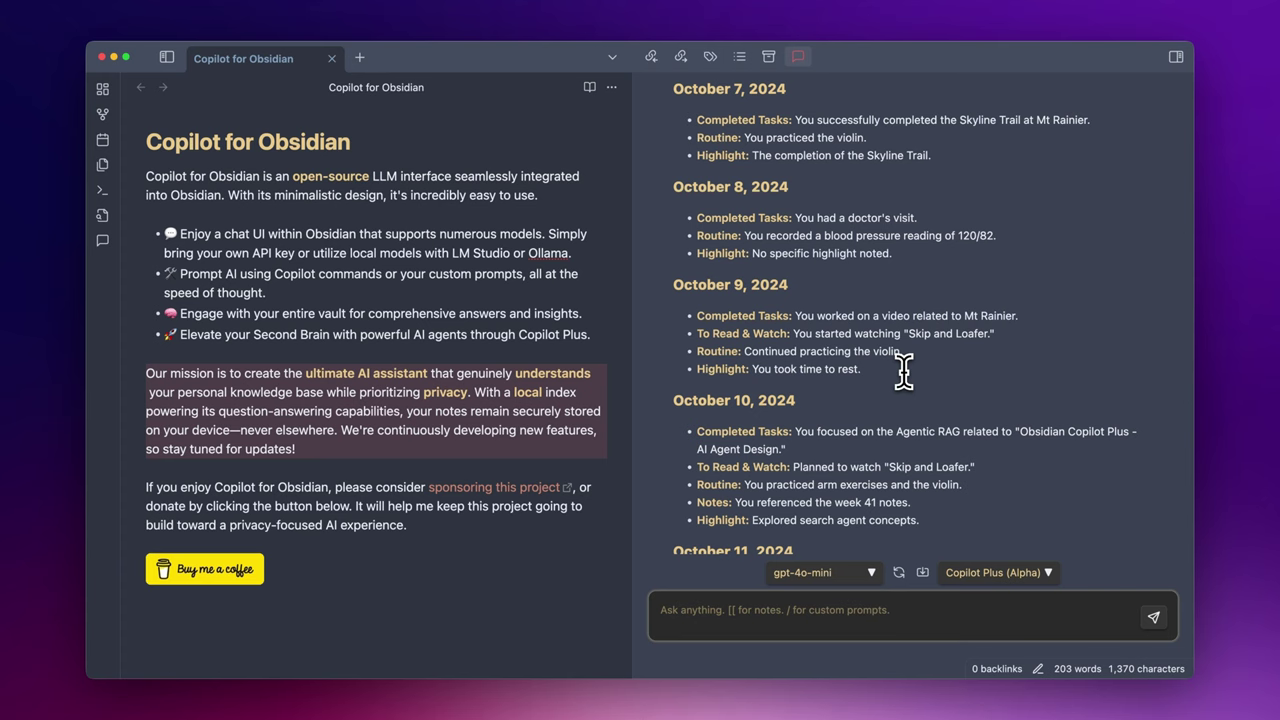
scroll(903, 372, down, 1)
scroll(903, 372, down, 2)
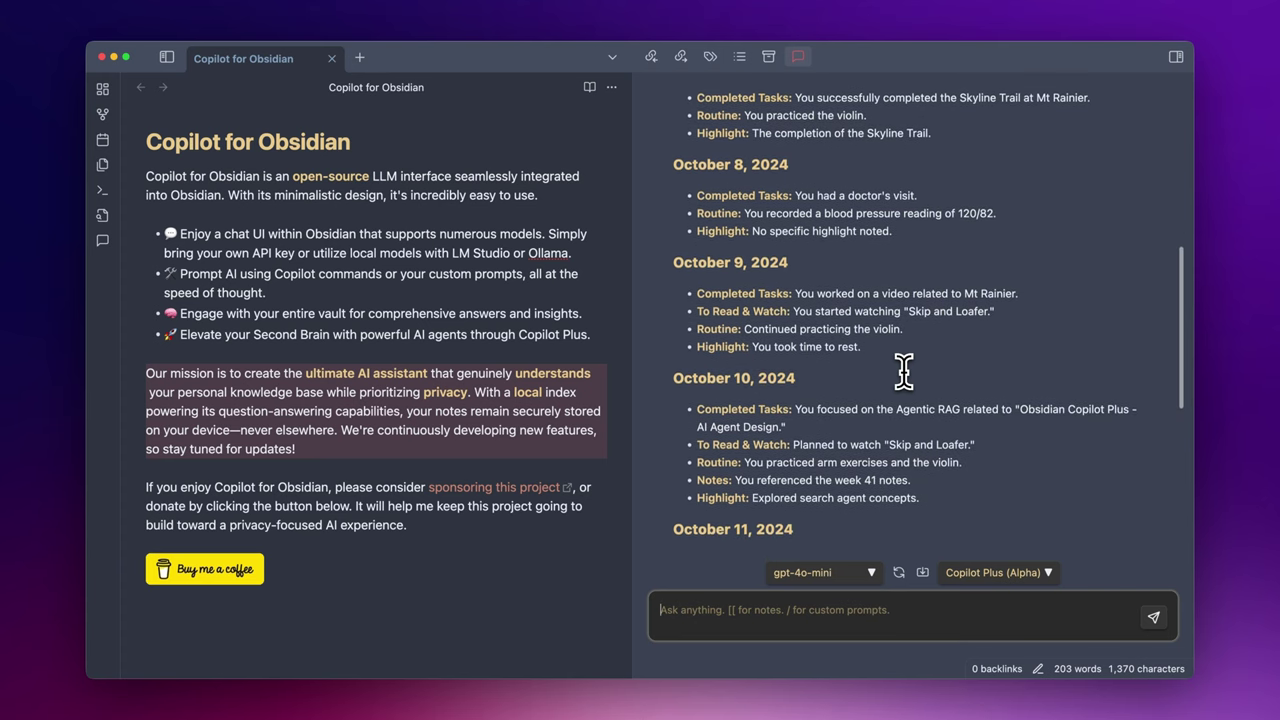
scroll(903, 372, down, 3)
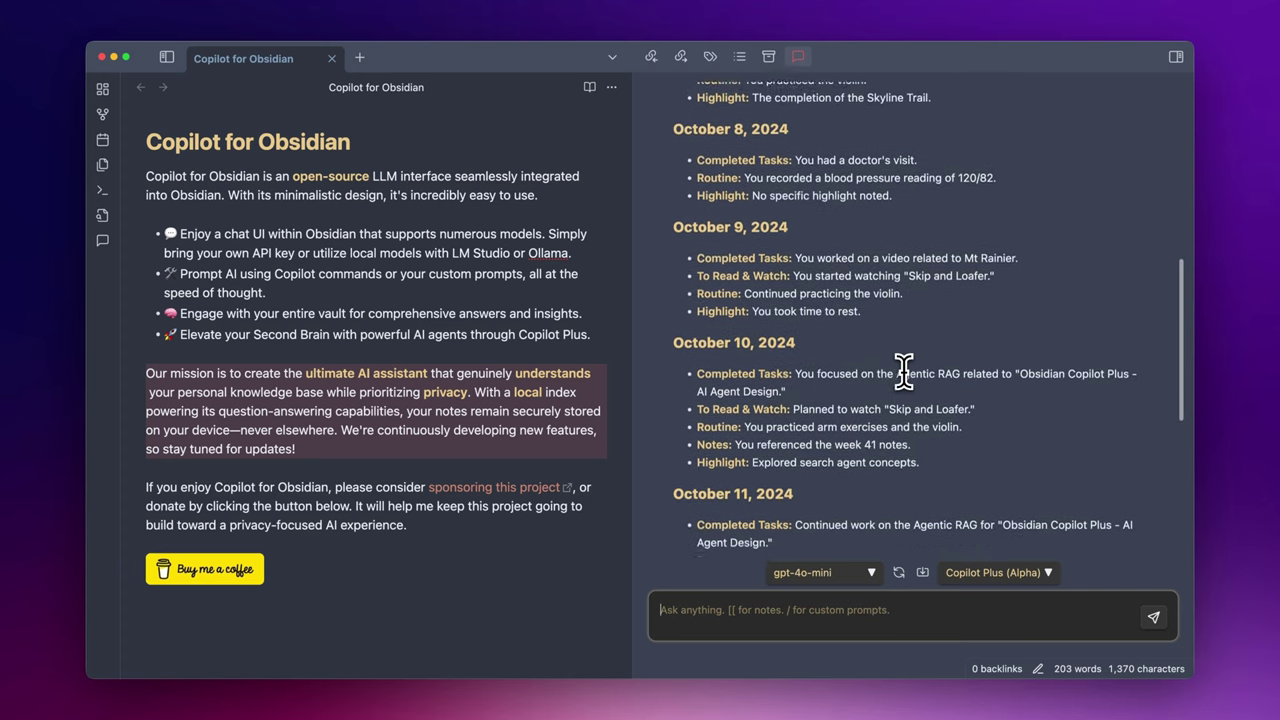
scroll(903, 372, down, 4)
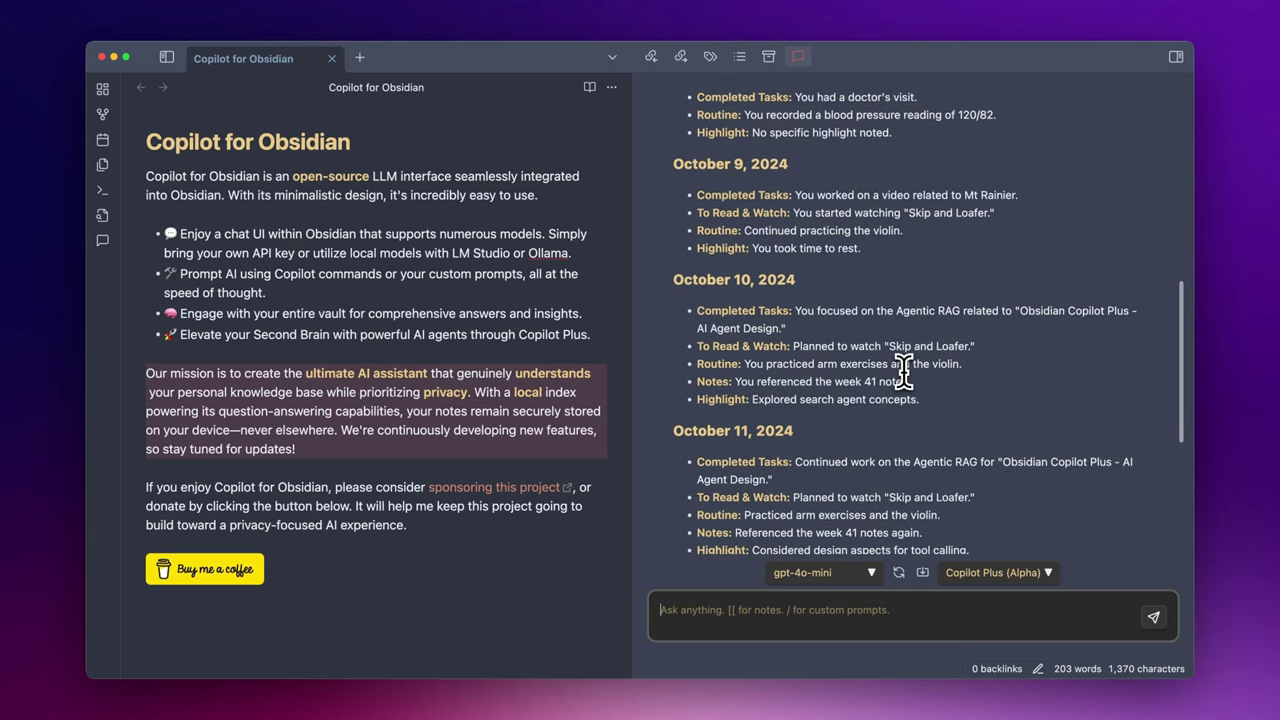
scroll(903, 372, down, 4)
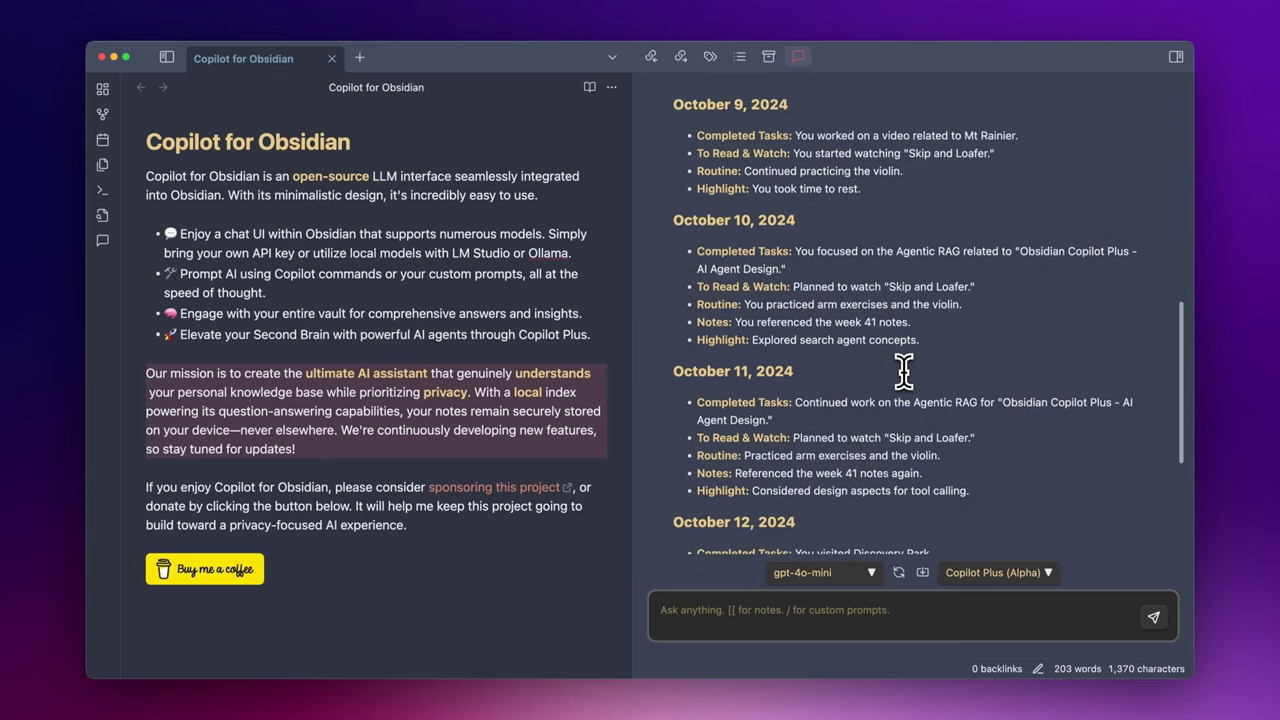
scroll(903, 372, down, 8)
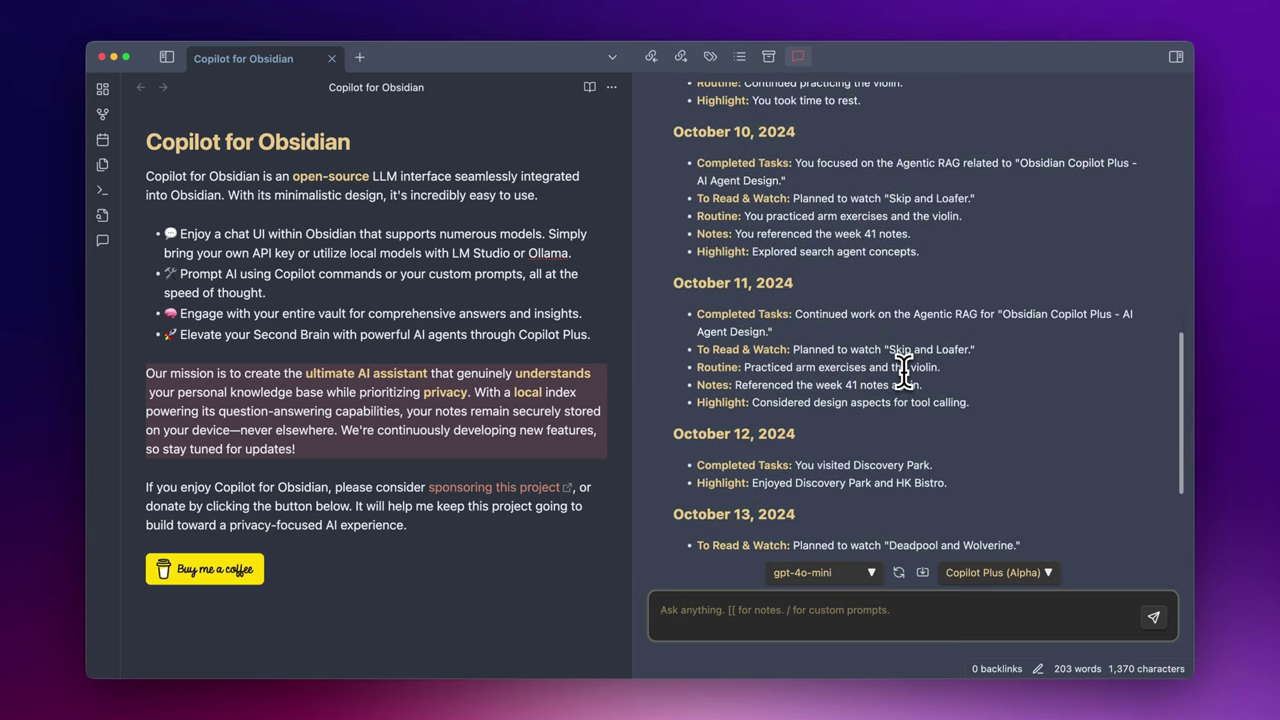
scroll(903, 372, down, 7)
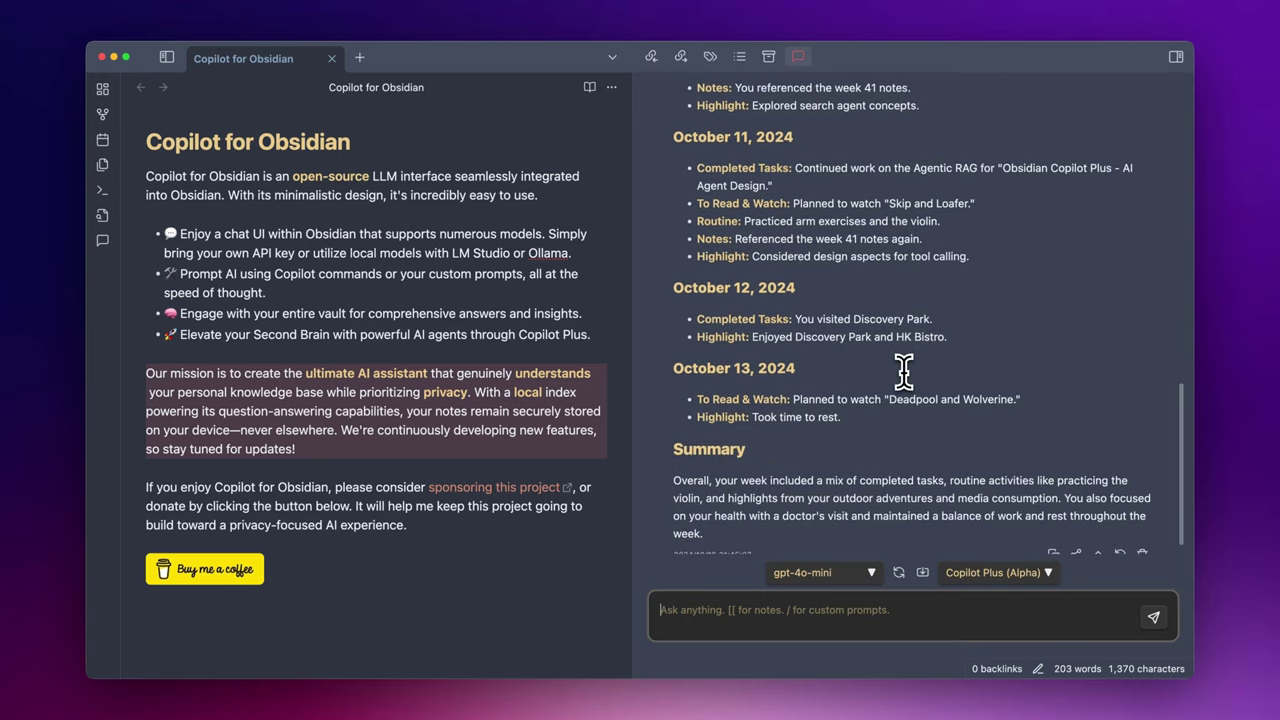
scroll(903, 372, down, 2)
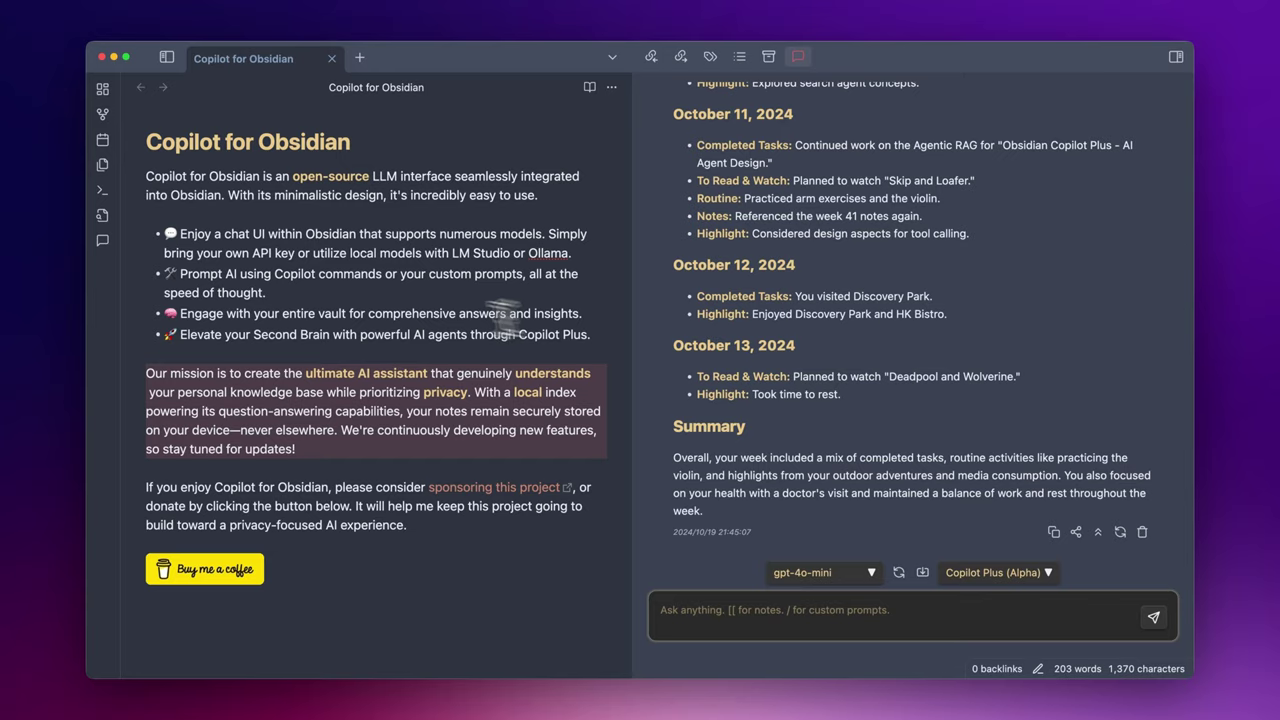
click(166, 57)
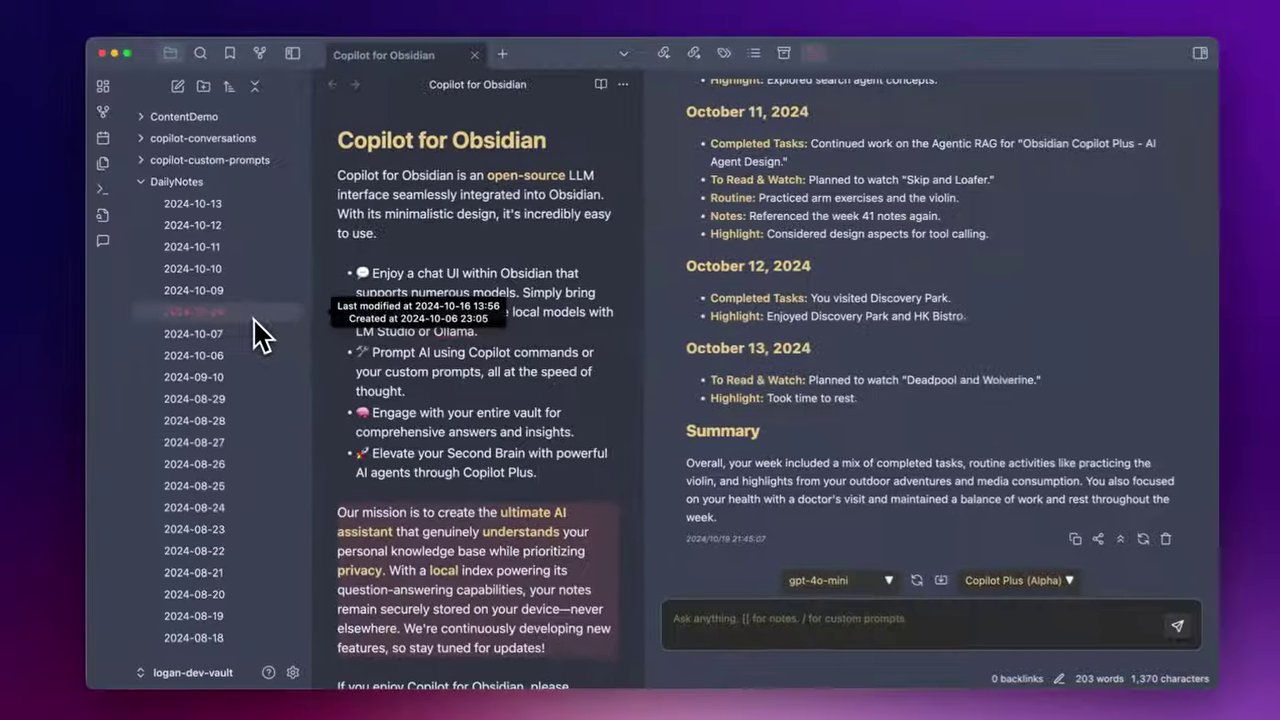
- Open the 2024-10-07 through 2024-10-10 daily notes, checking the Deadpool and Wolverine entry
click(400, 469)
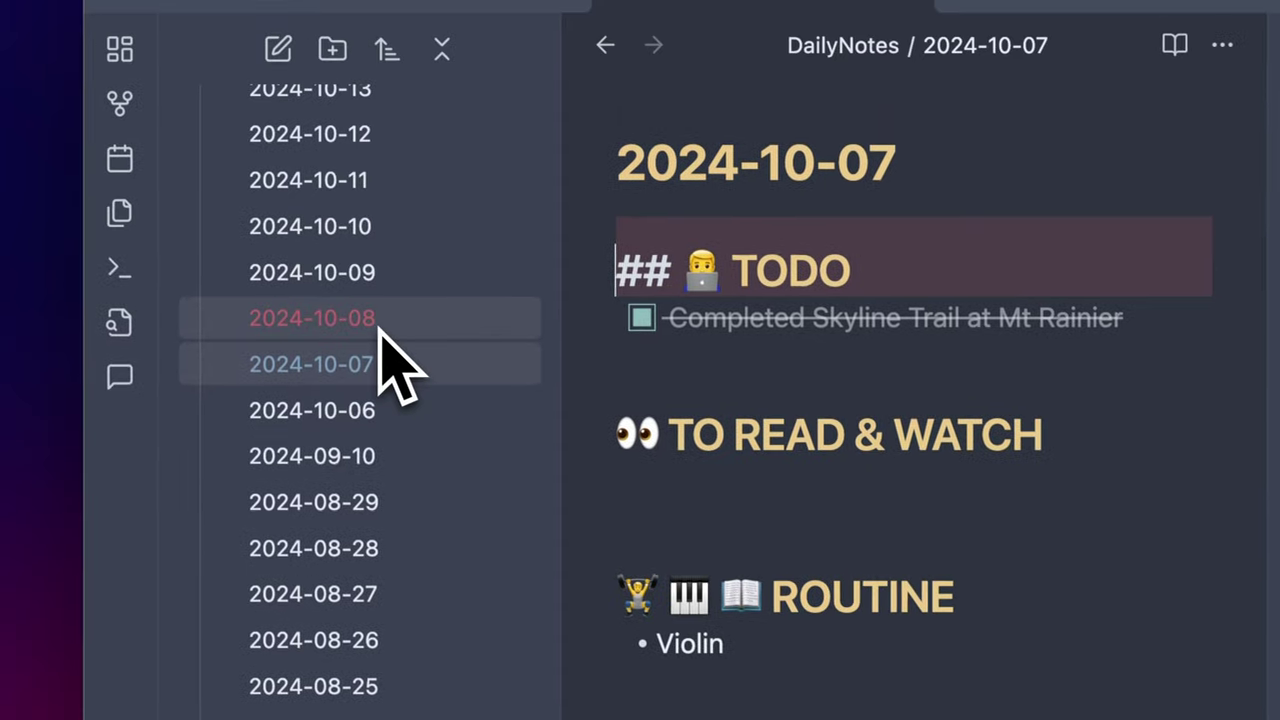
click(380, 323)
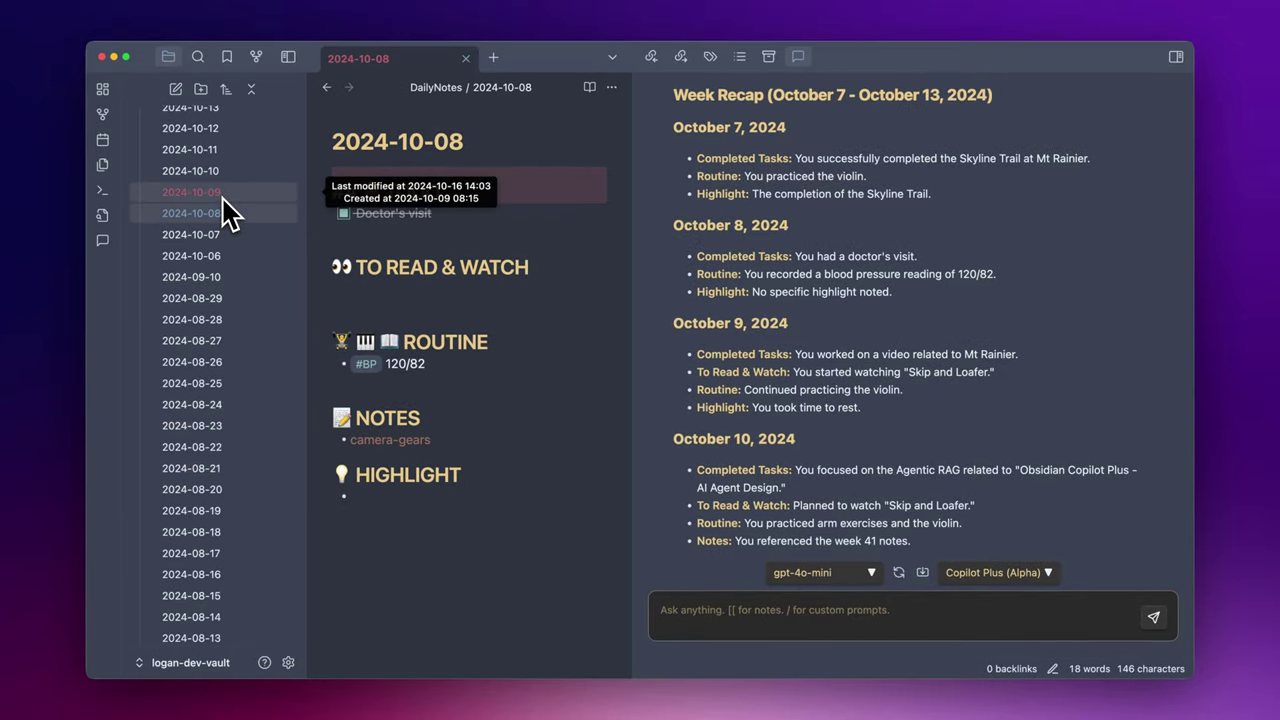
click(222, 195)
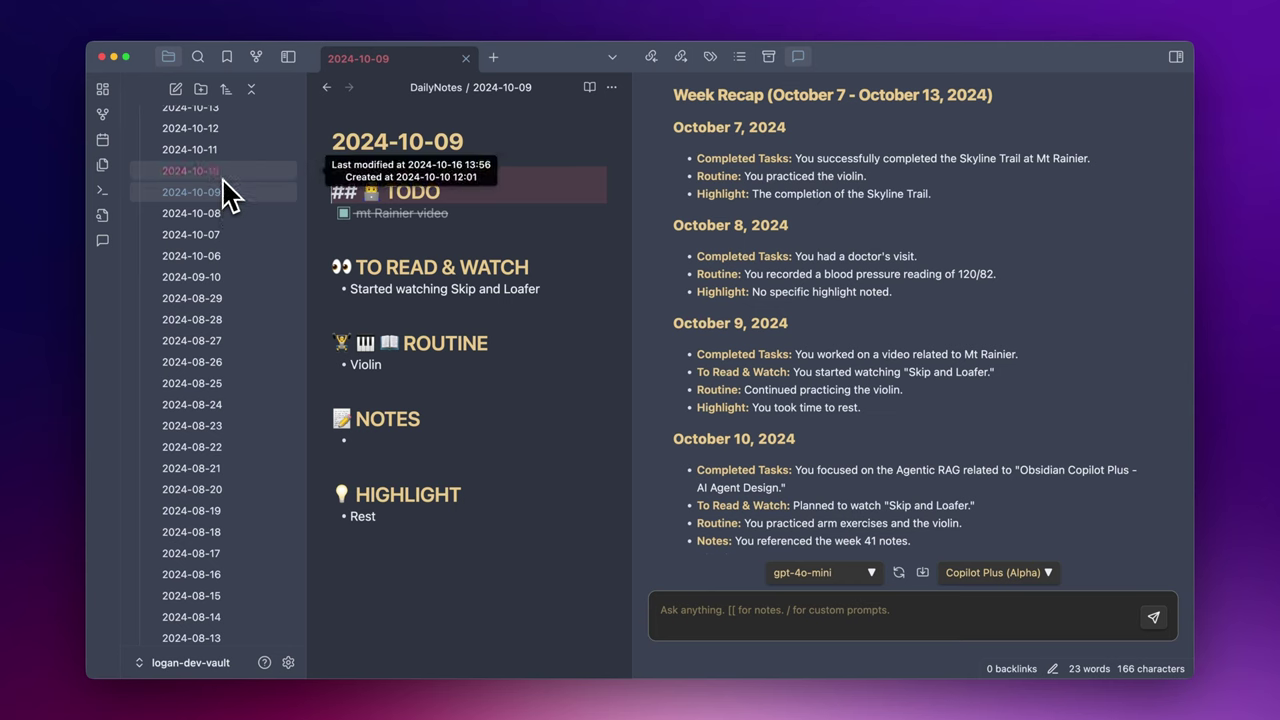
click(224, 180)
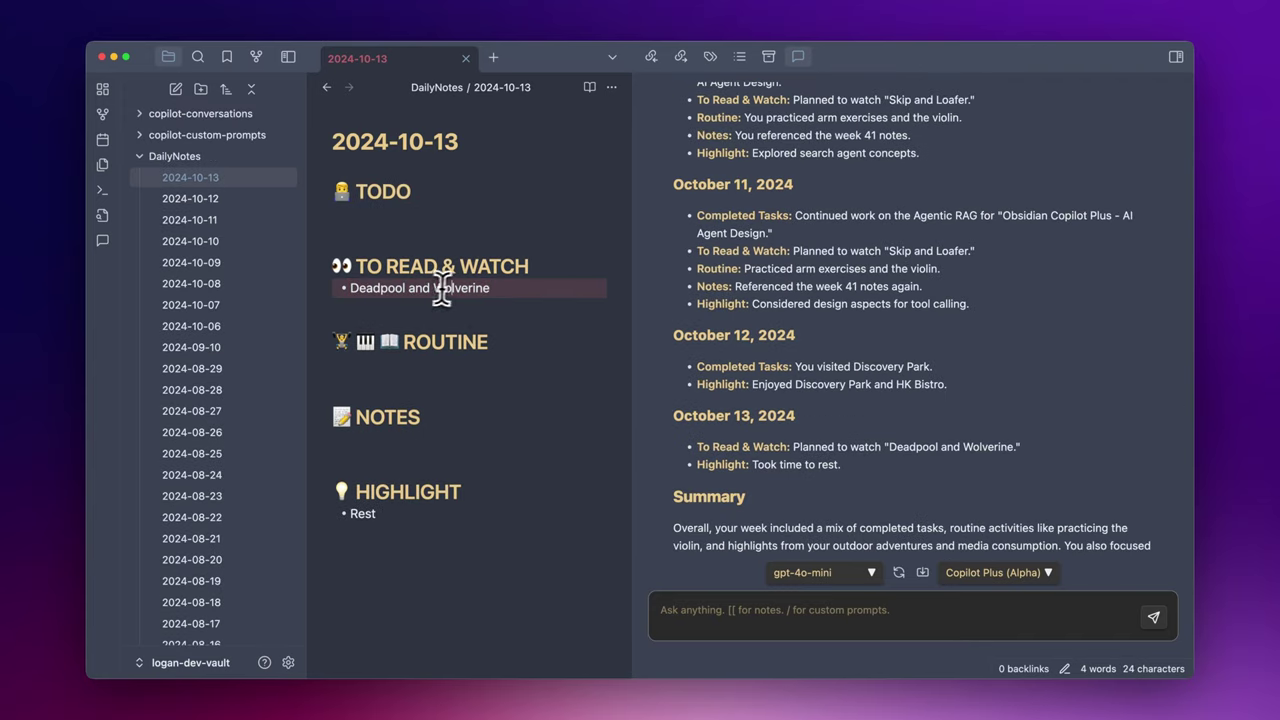
click(441, 288)
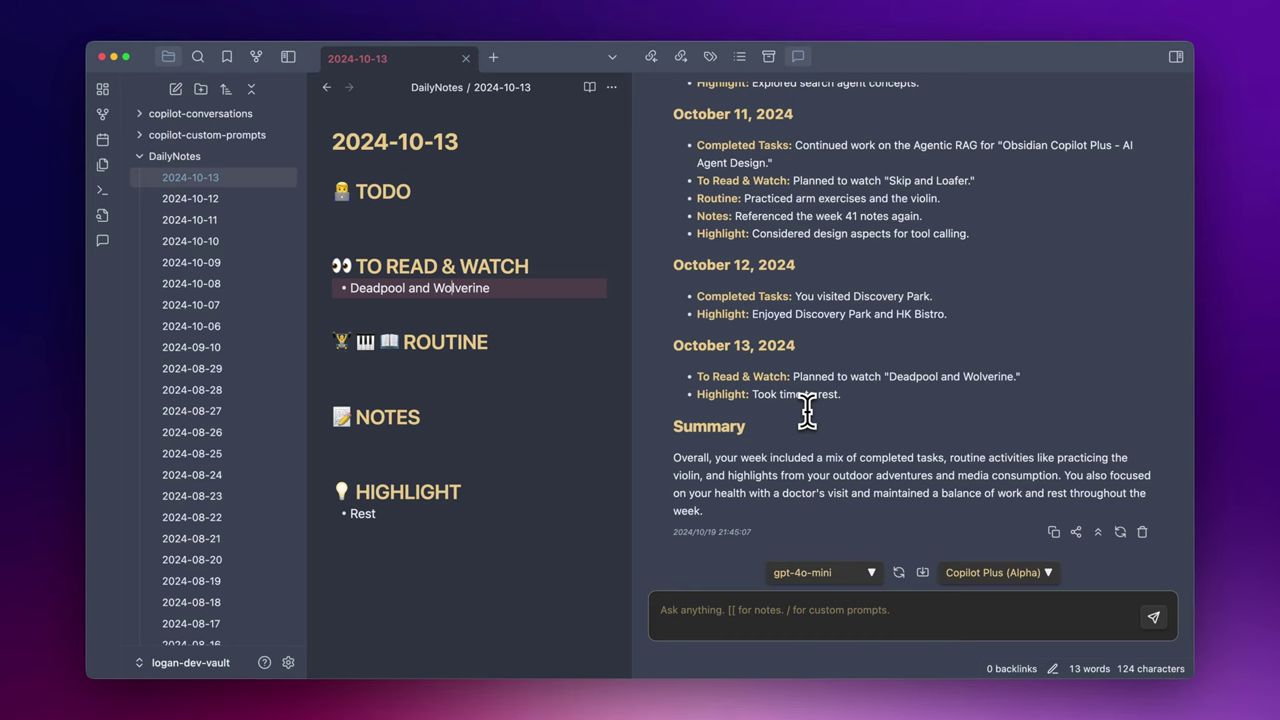
scroll(807, 410, up, 10)
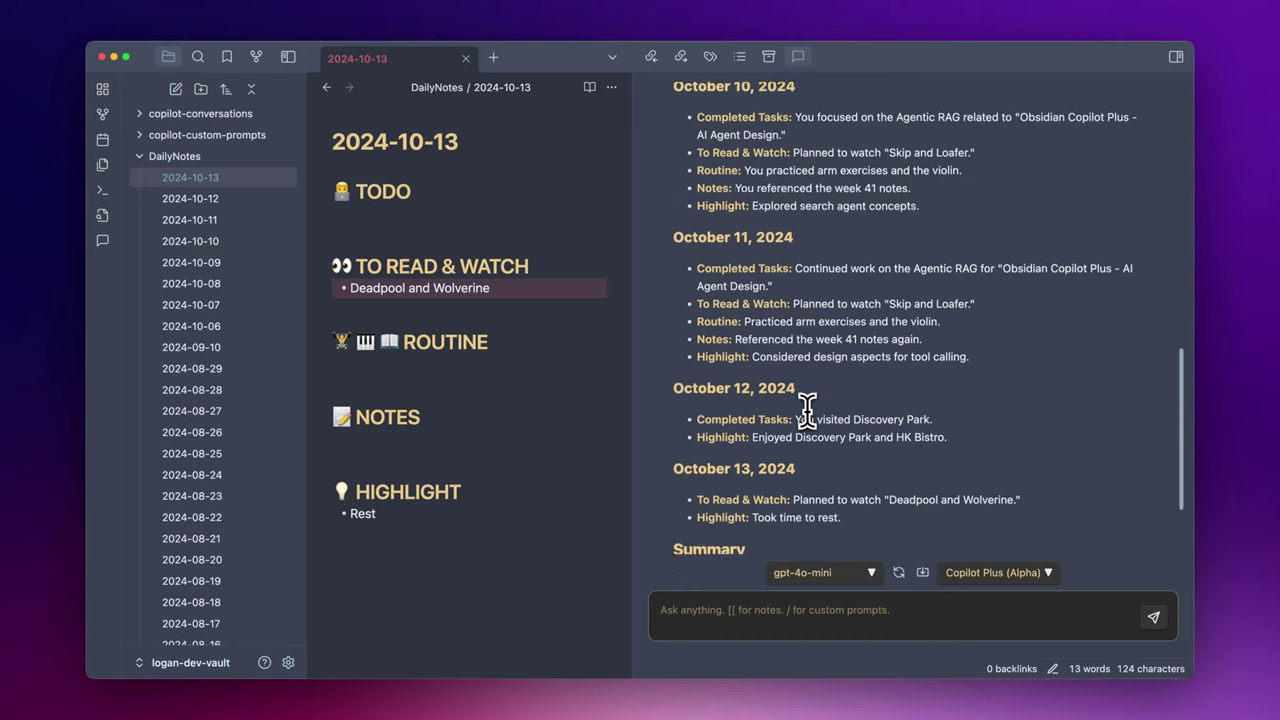
click(800, 628)
text(list all highl)
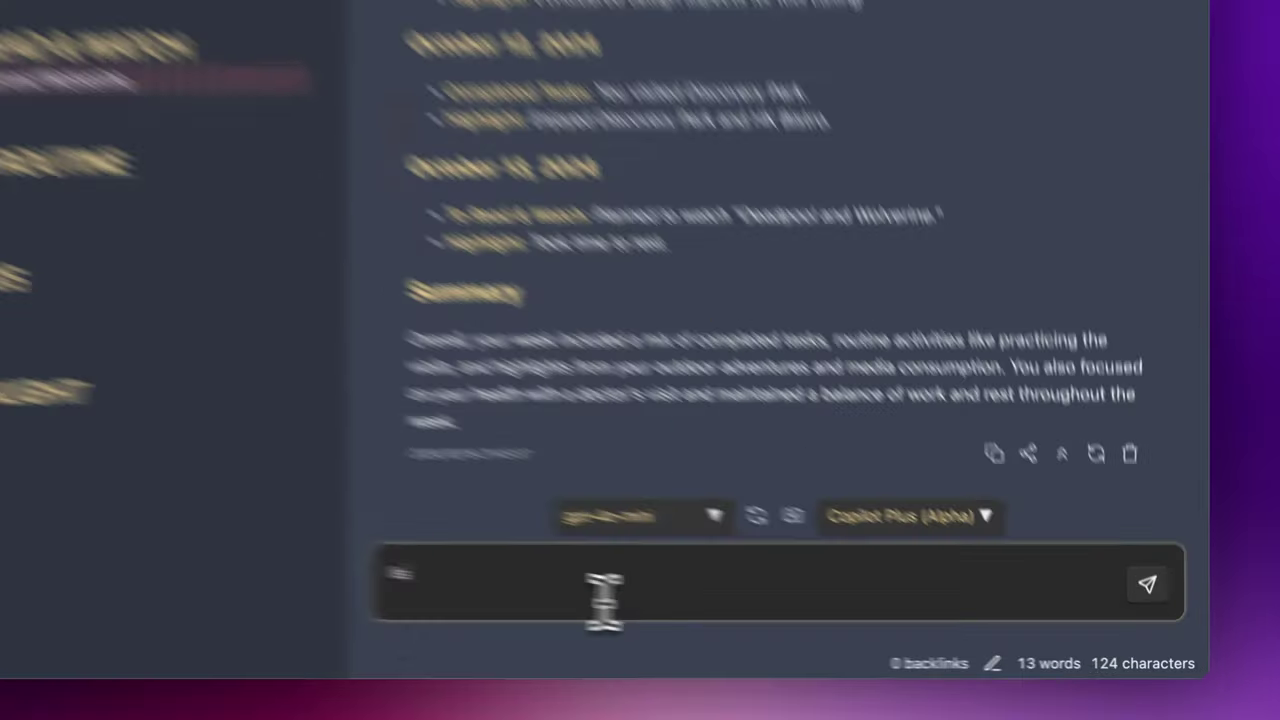
text(ights from )
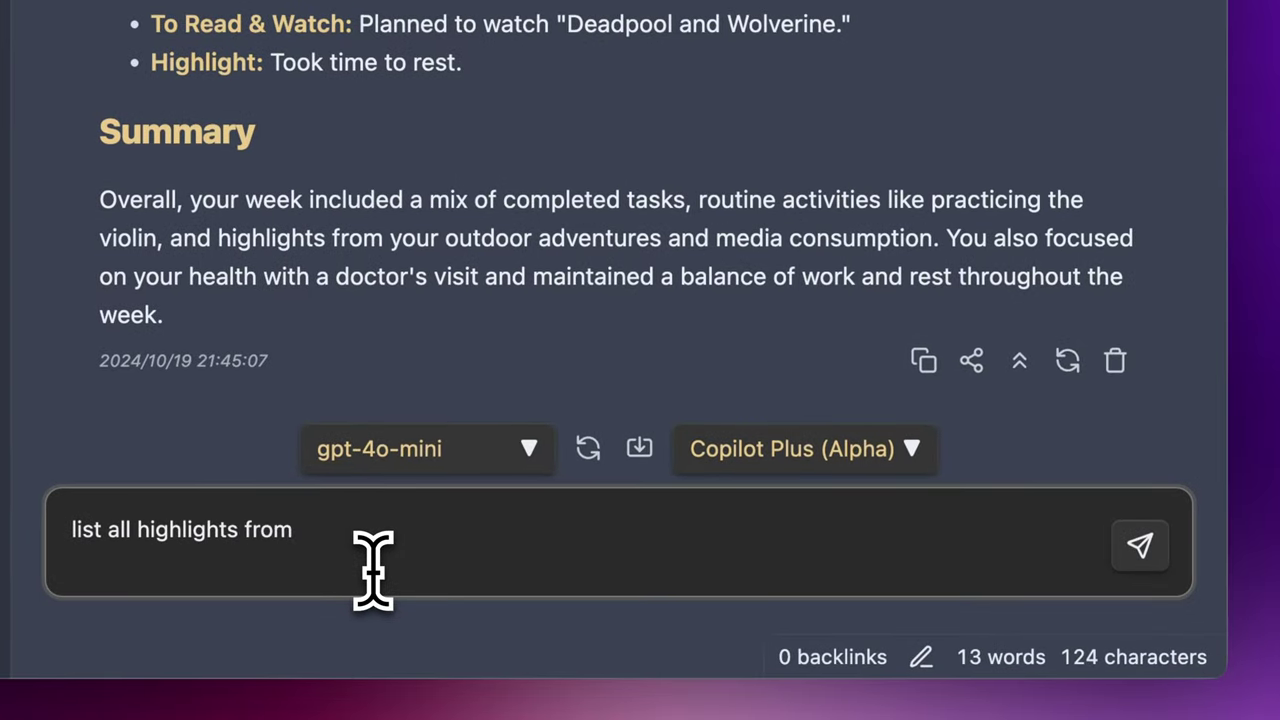
text(aug 10 to sep 5)
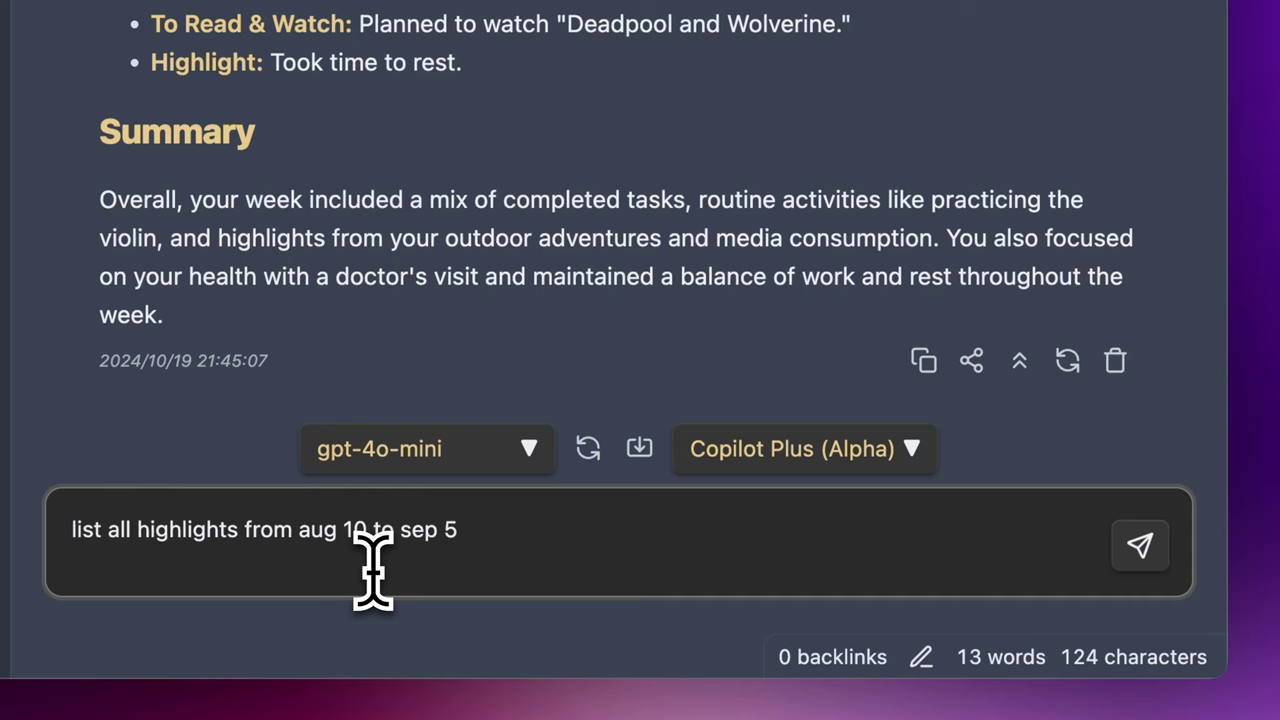
text(@vault)
key(Return)
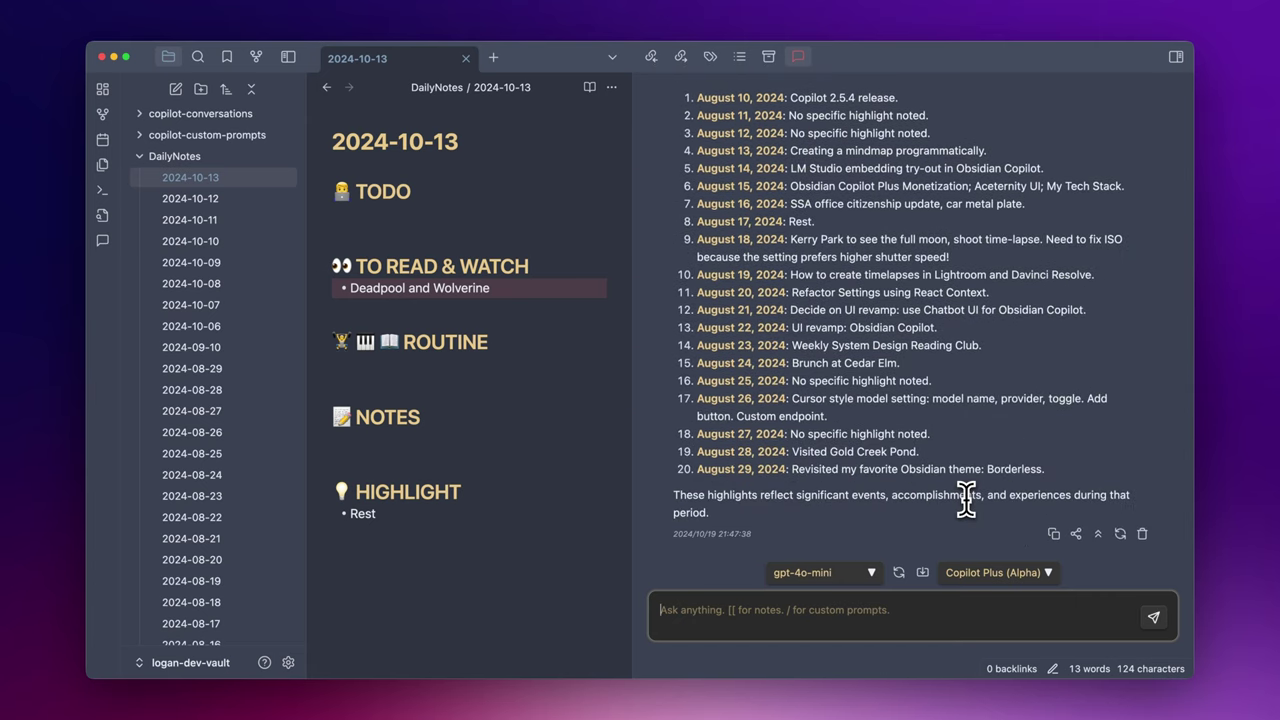
- Check the 2024-08-10 note's 'release' highlight and the empty 2024-08-11 highlight
scroll(966, 500, up, 2)
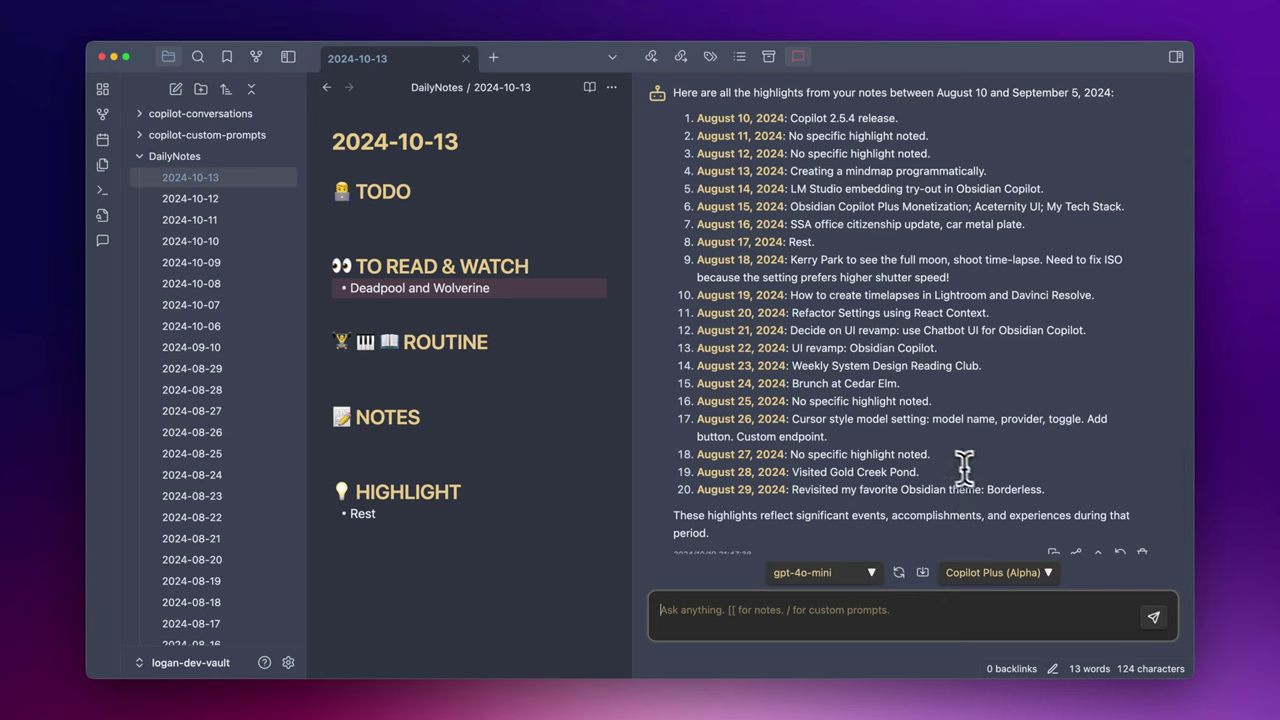
scroll(240, 400, down, 3)
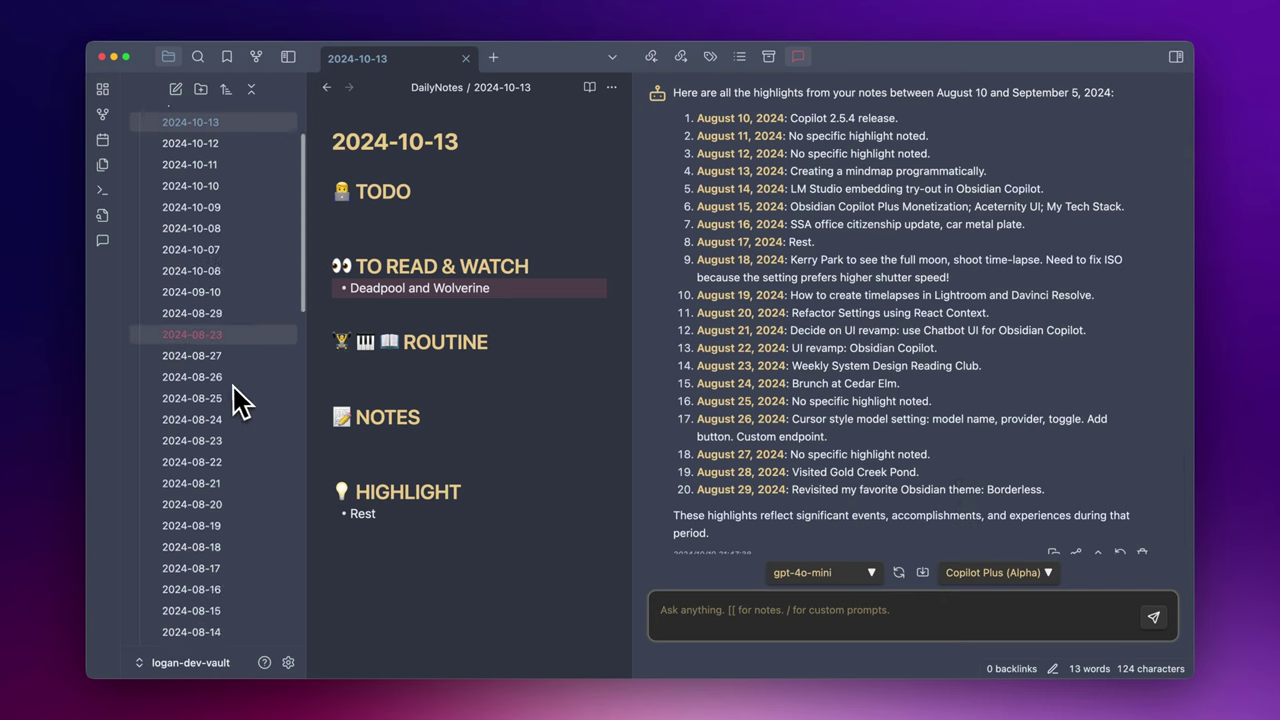
scroll(240, 400, down, 5)
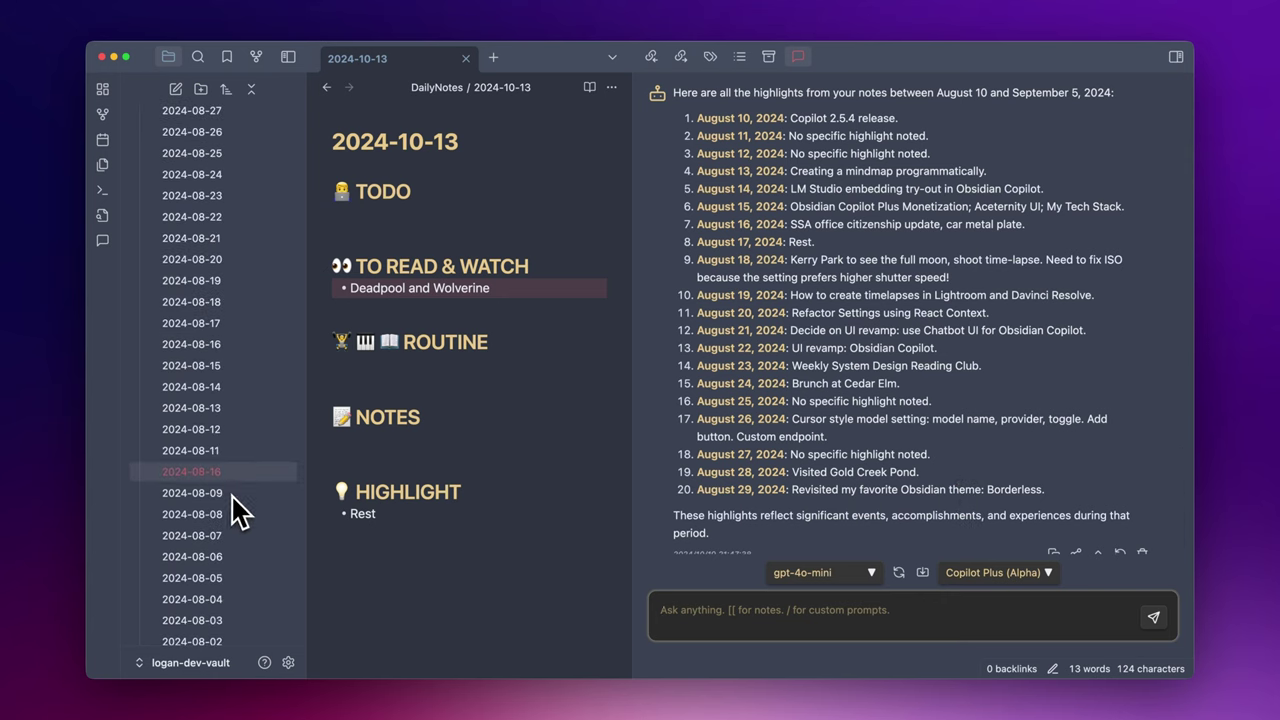
click(233, 480)
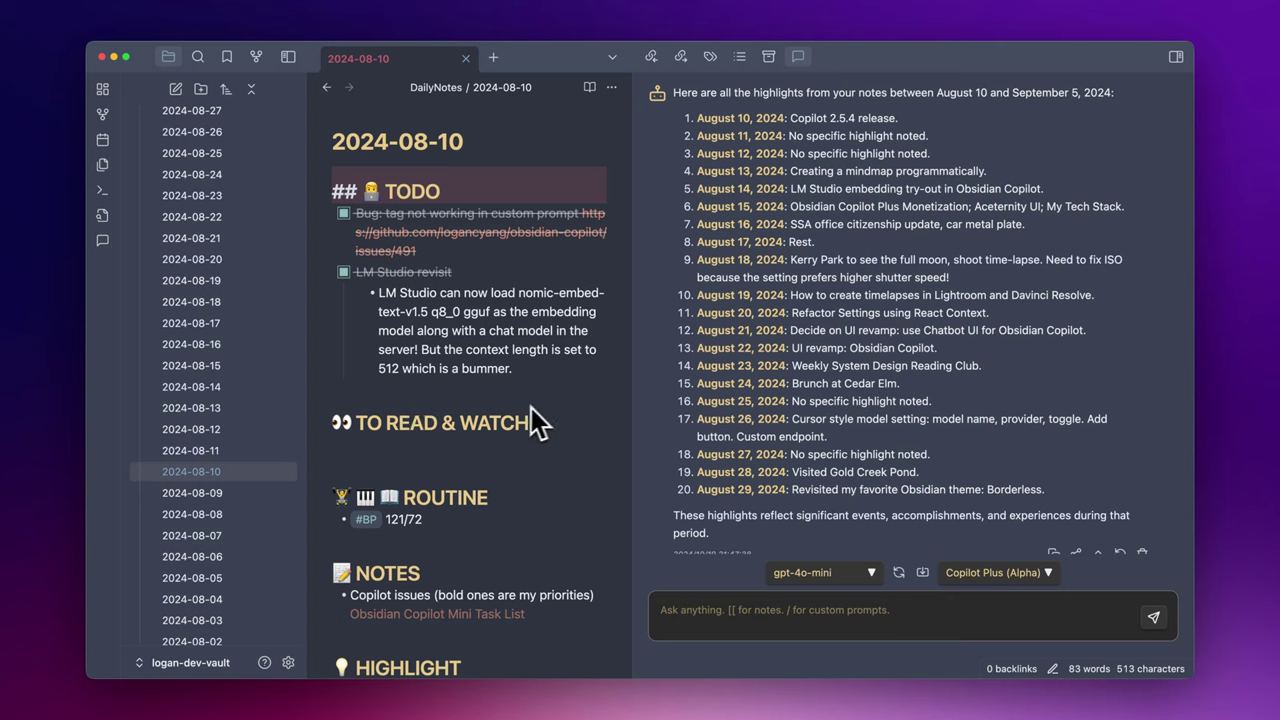
scroll(570, 400, down, 2)
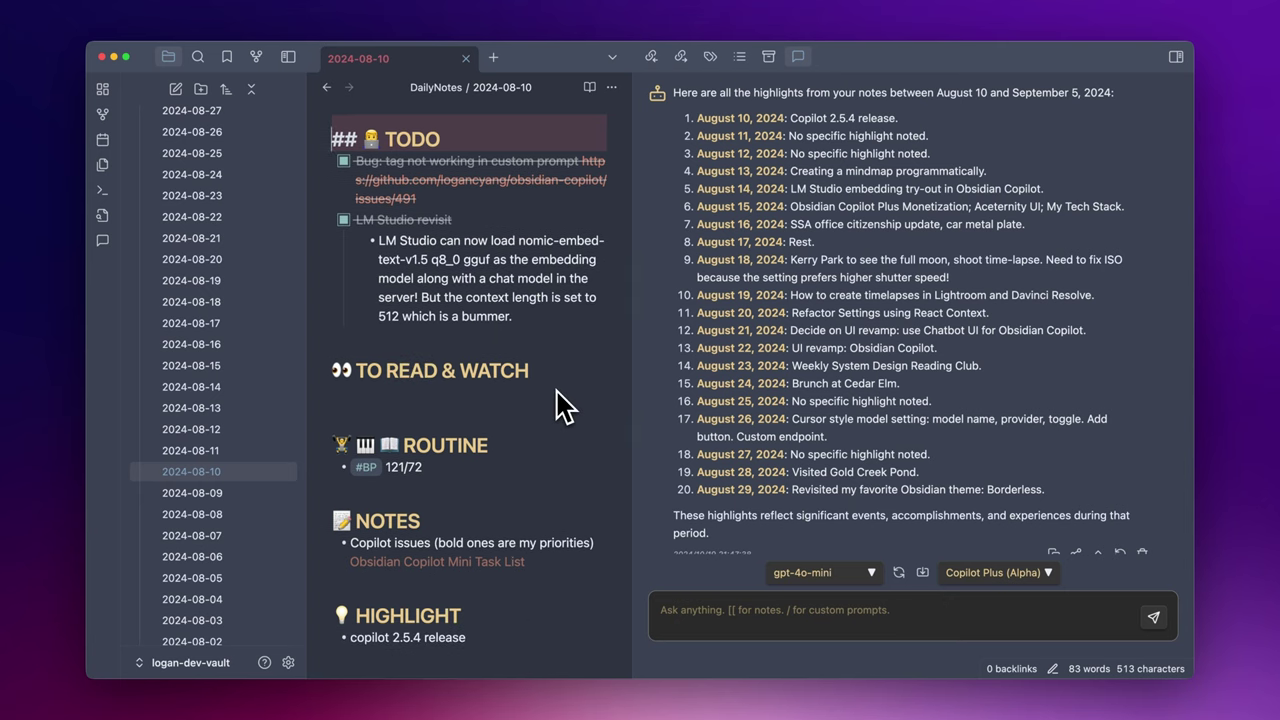
scroll(555, 403, down, 3)
double_click(445, 553)
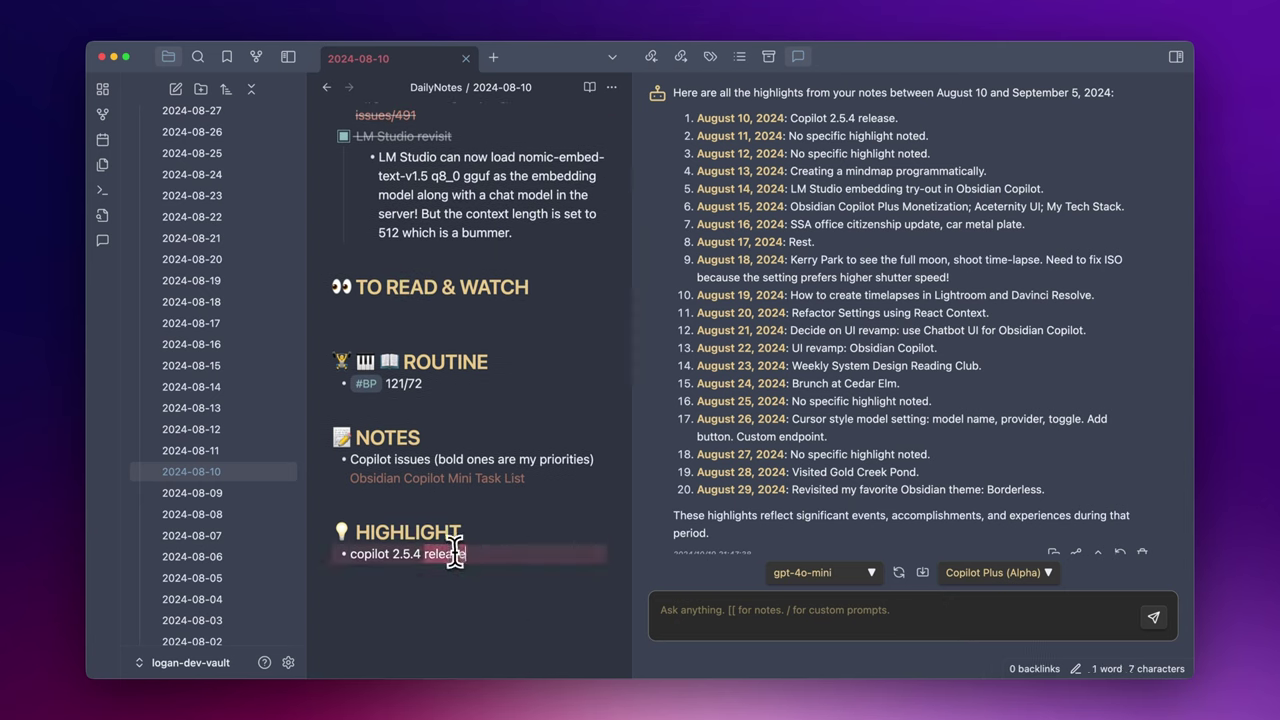
click(238, 455)
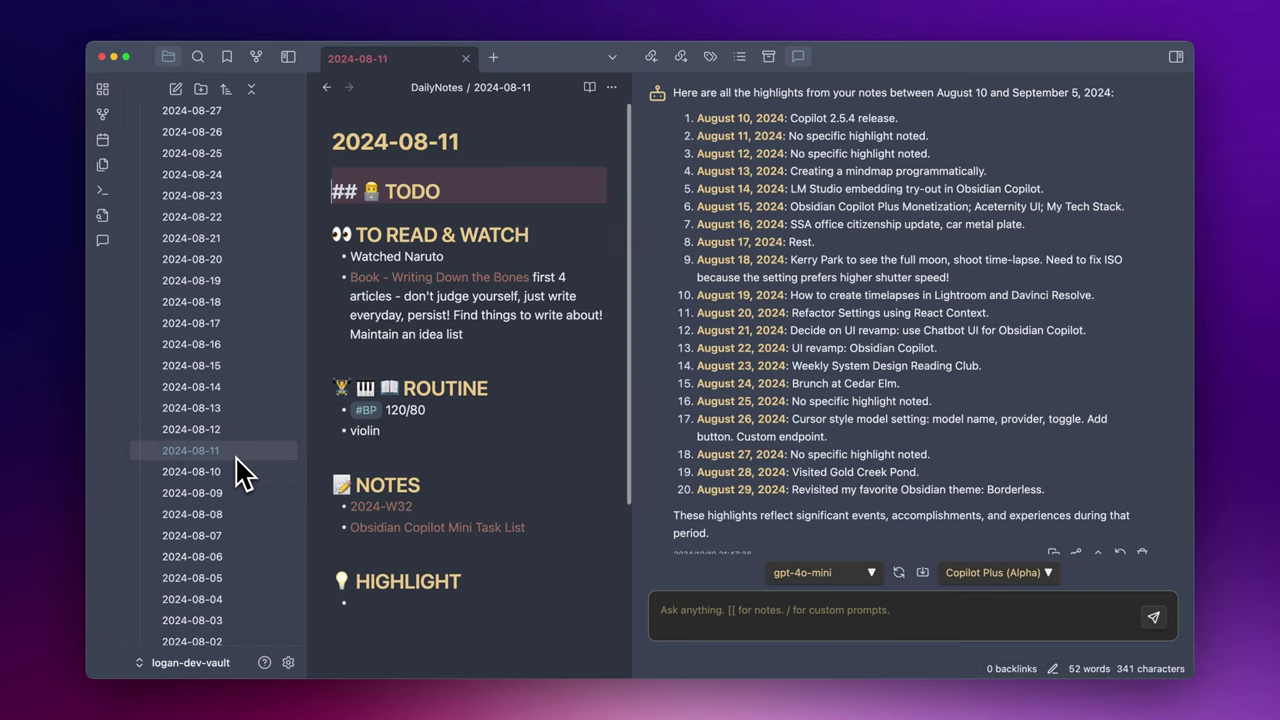
click(403, 600)
- Compare the 2024-08-12 to 2024-08-14 highlights, including the link and LM Studio embedding entry
click(240, 430)
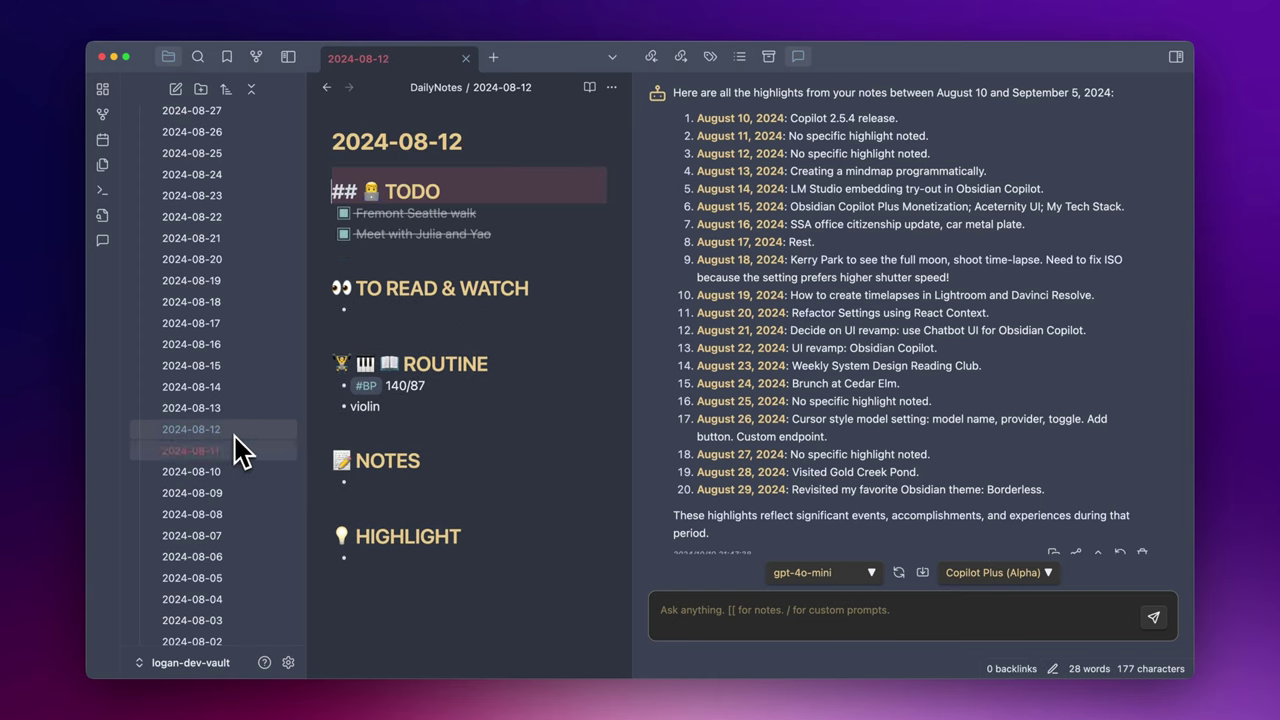
click(424, 558)
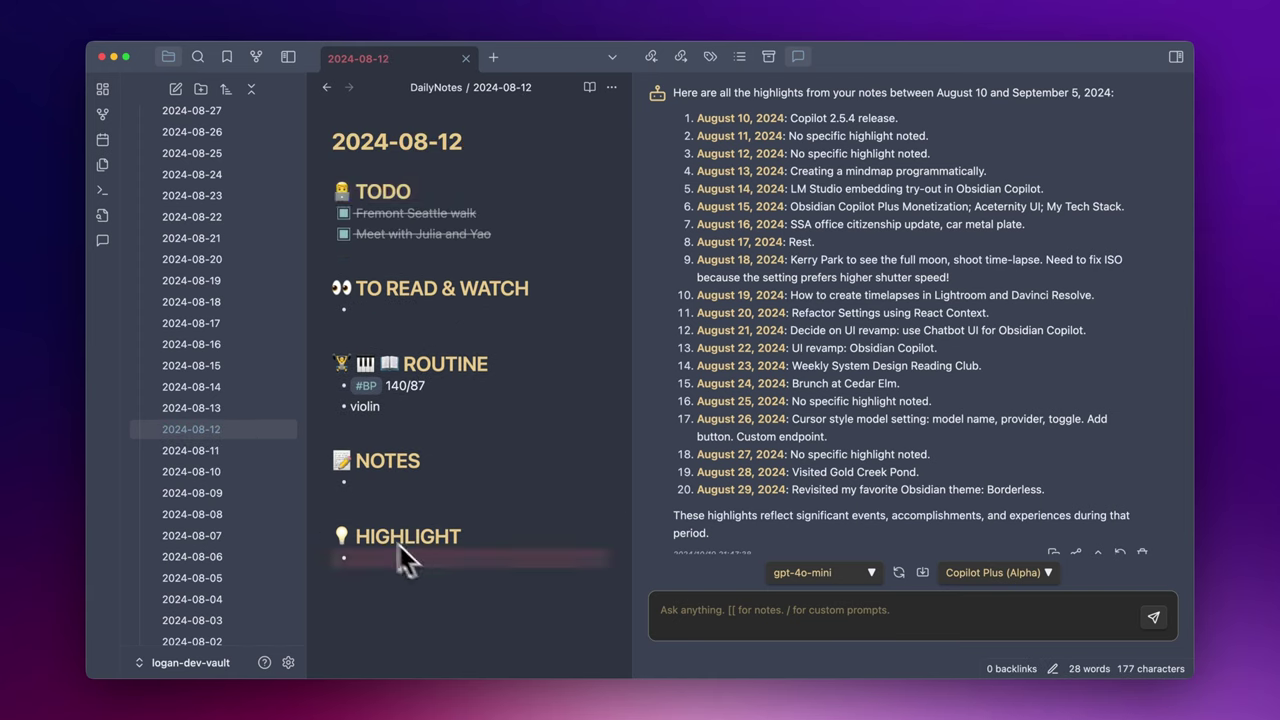
click(228, 414)
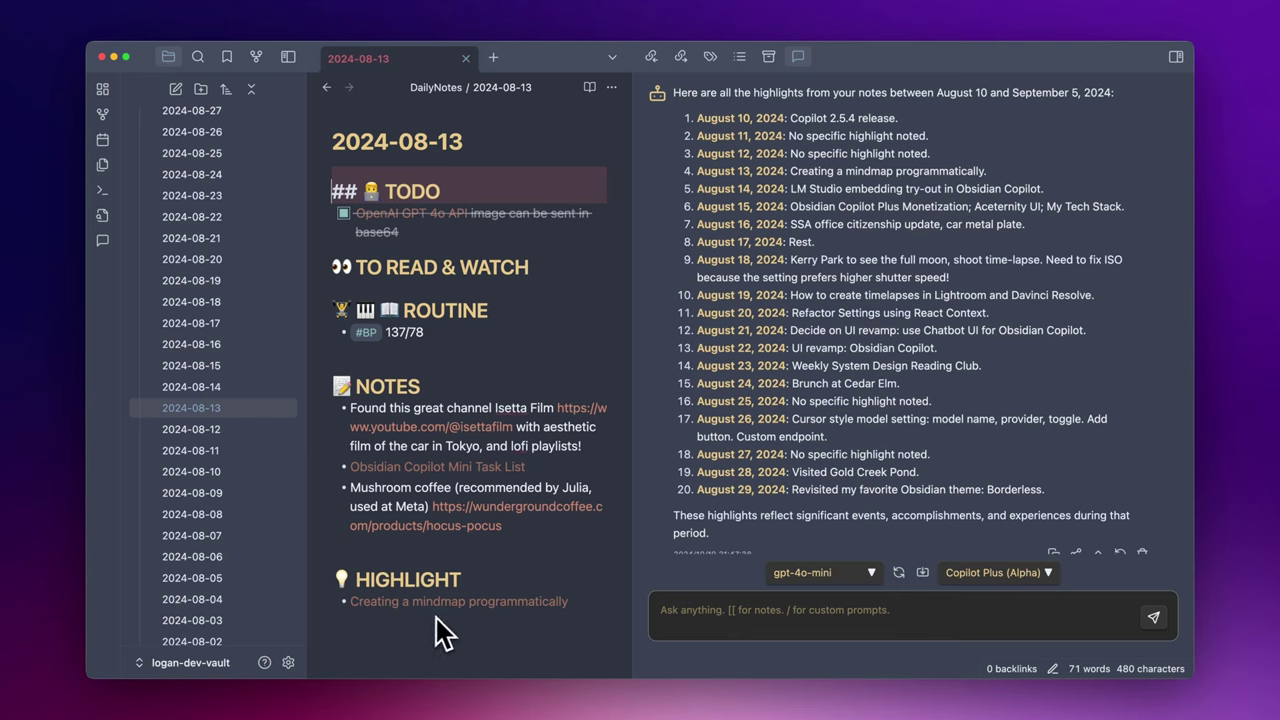
click(603, 600)
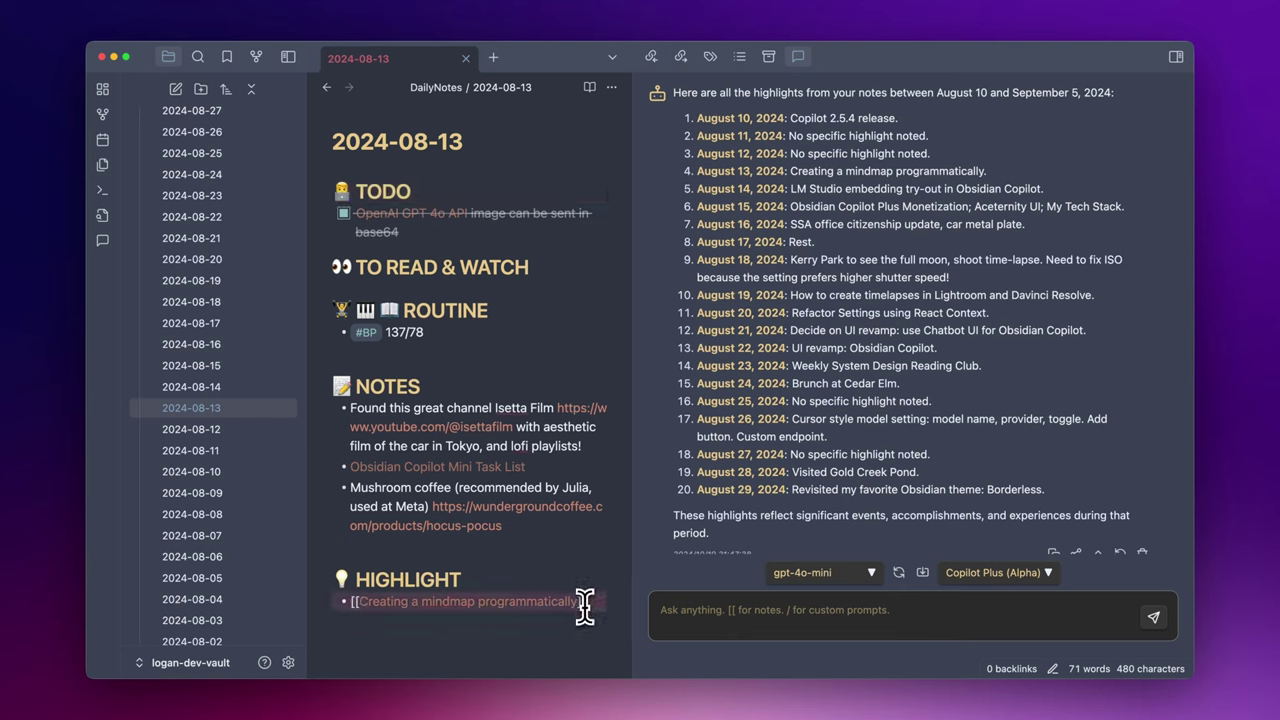
click(258, 390)
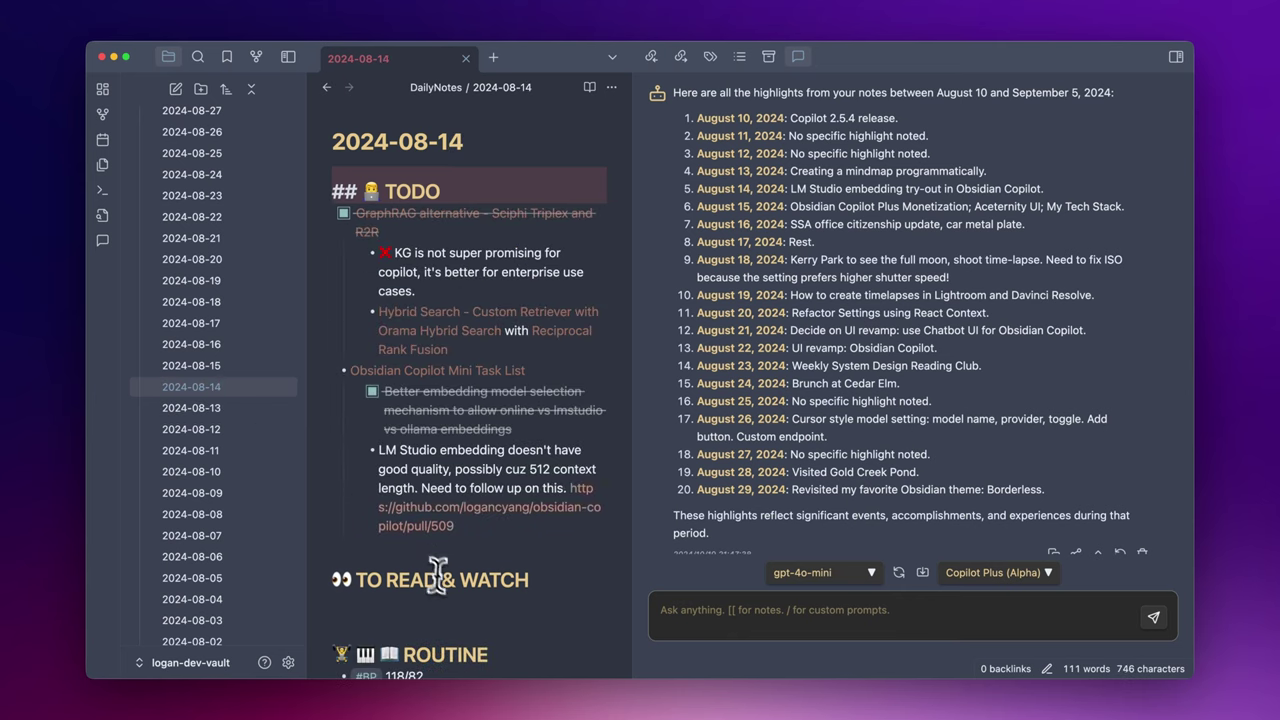
scroll(441, 580, down, 8)
click(445, 470)
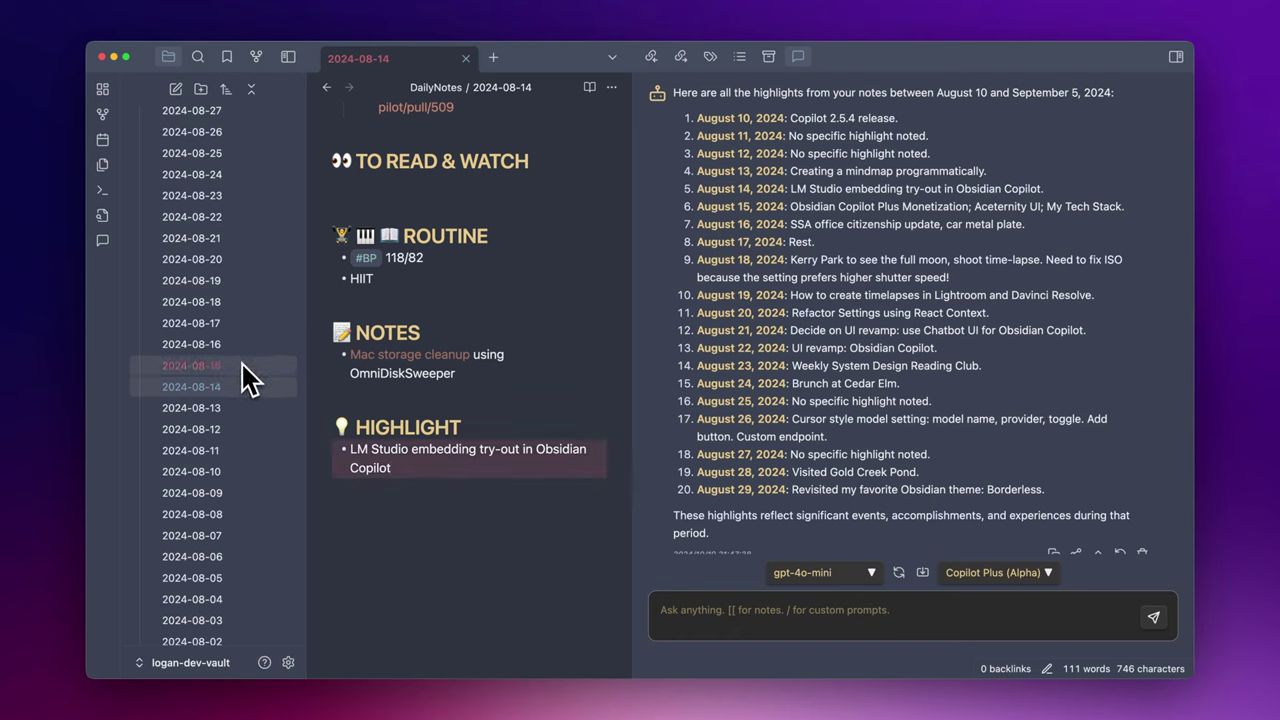
- Step through the 2024-08-15 to 2024-08-19 daily notes, then open 2024-08-29
click(242, 366)
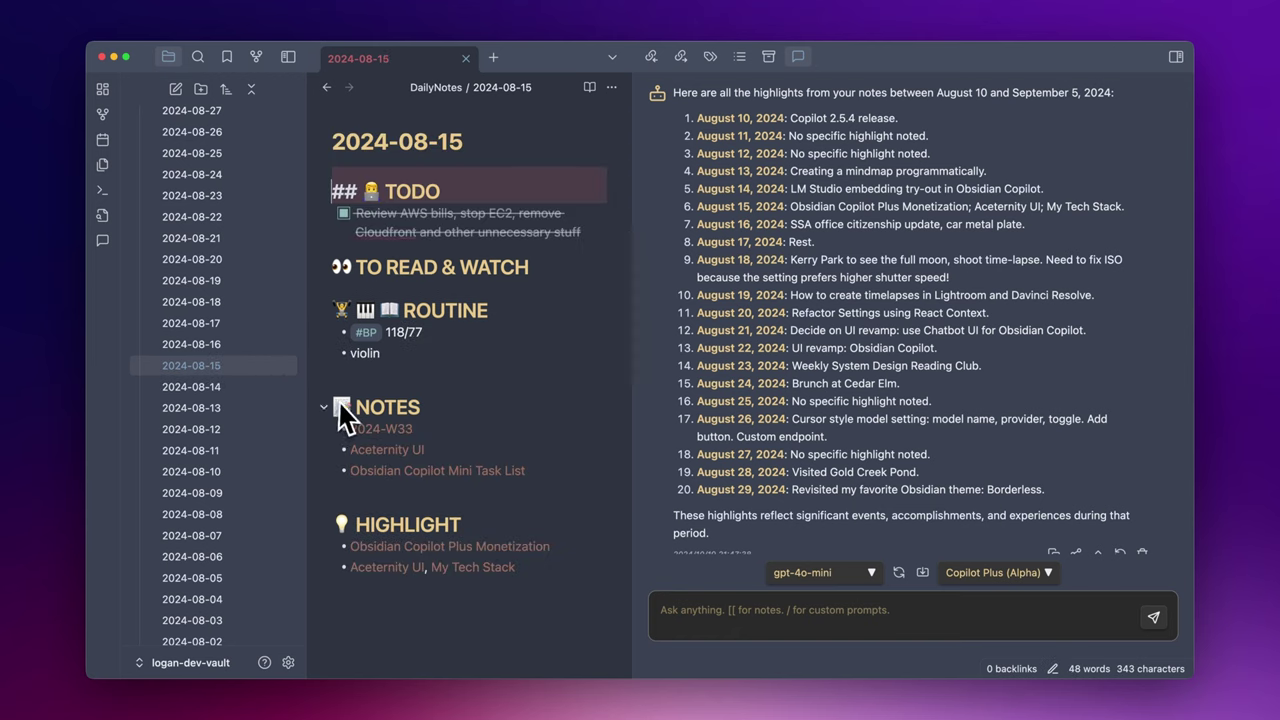
click(261, 347)
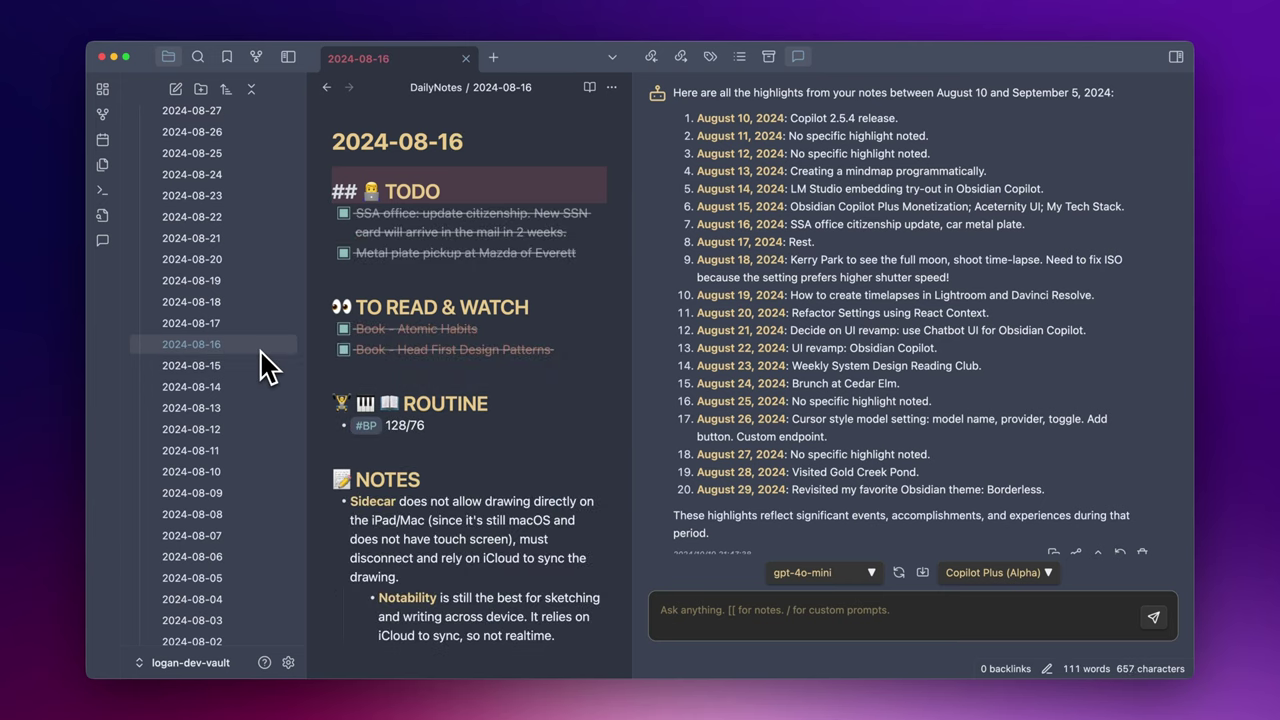
click(261, 334)
click(252, 306)
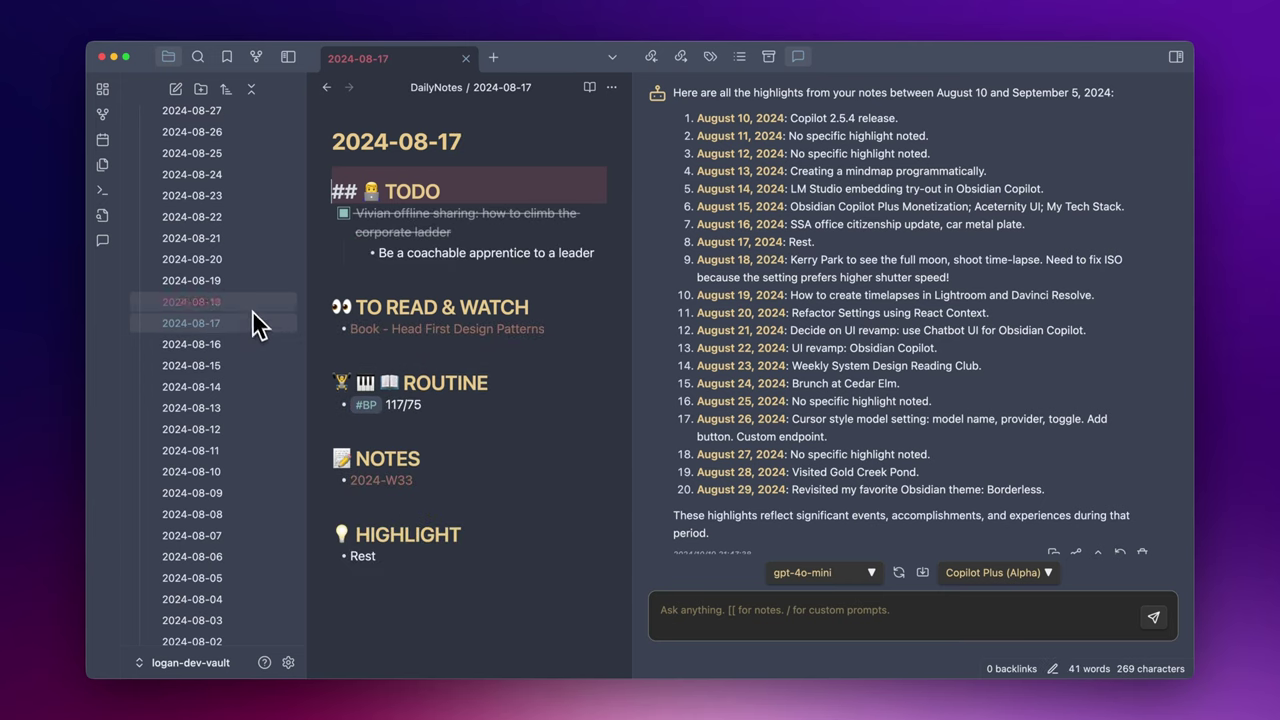
click(255, 283)
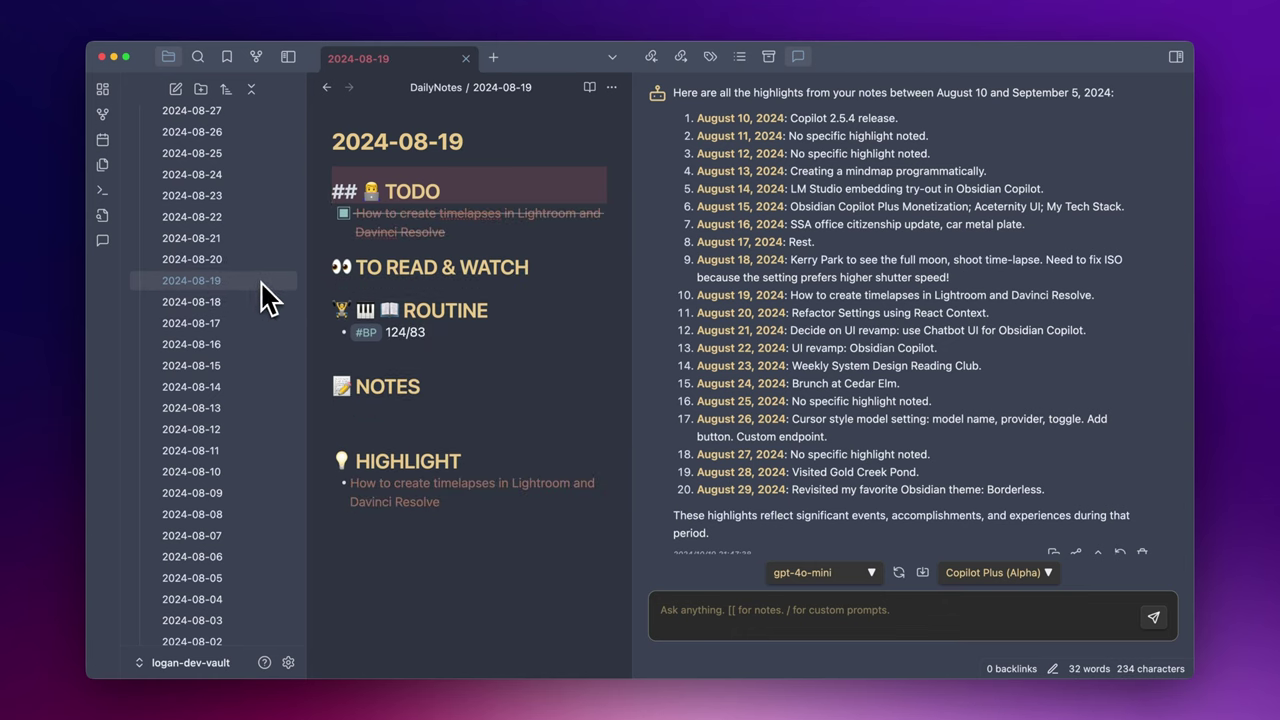
scroll(250, 305, up, 5)
click(228, 376)
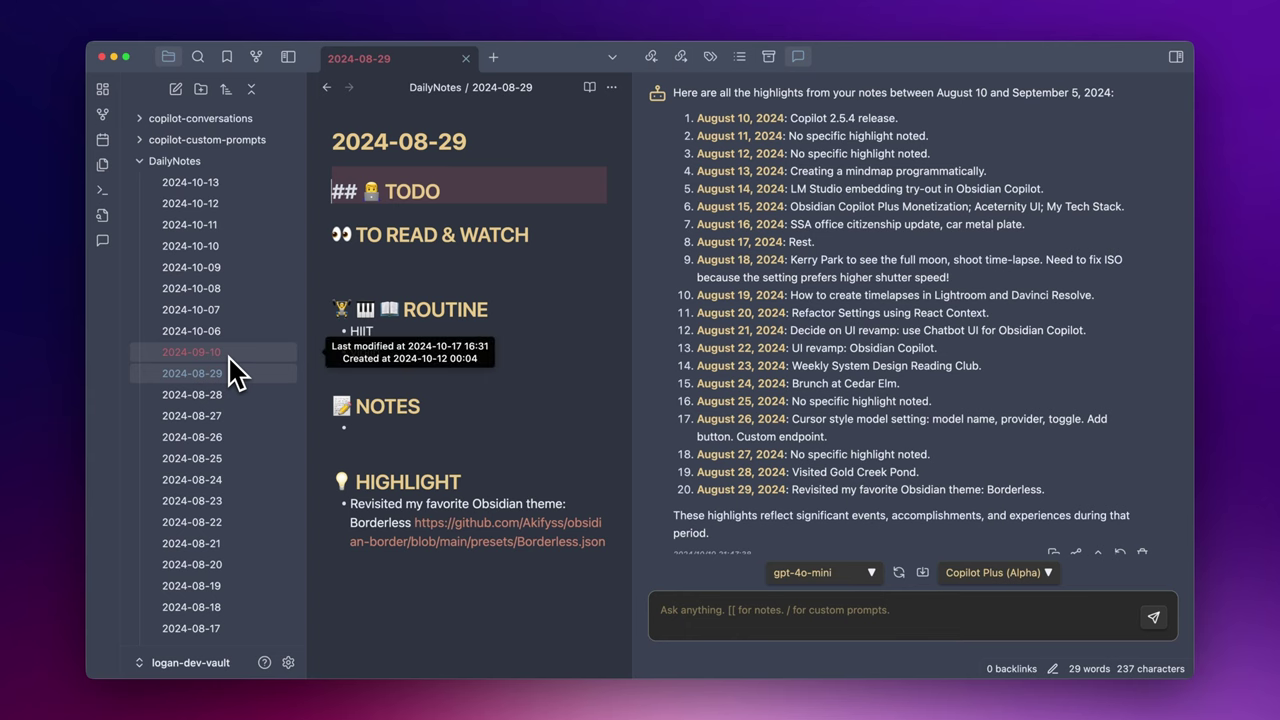
scroll(810, 450, down, 1)
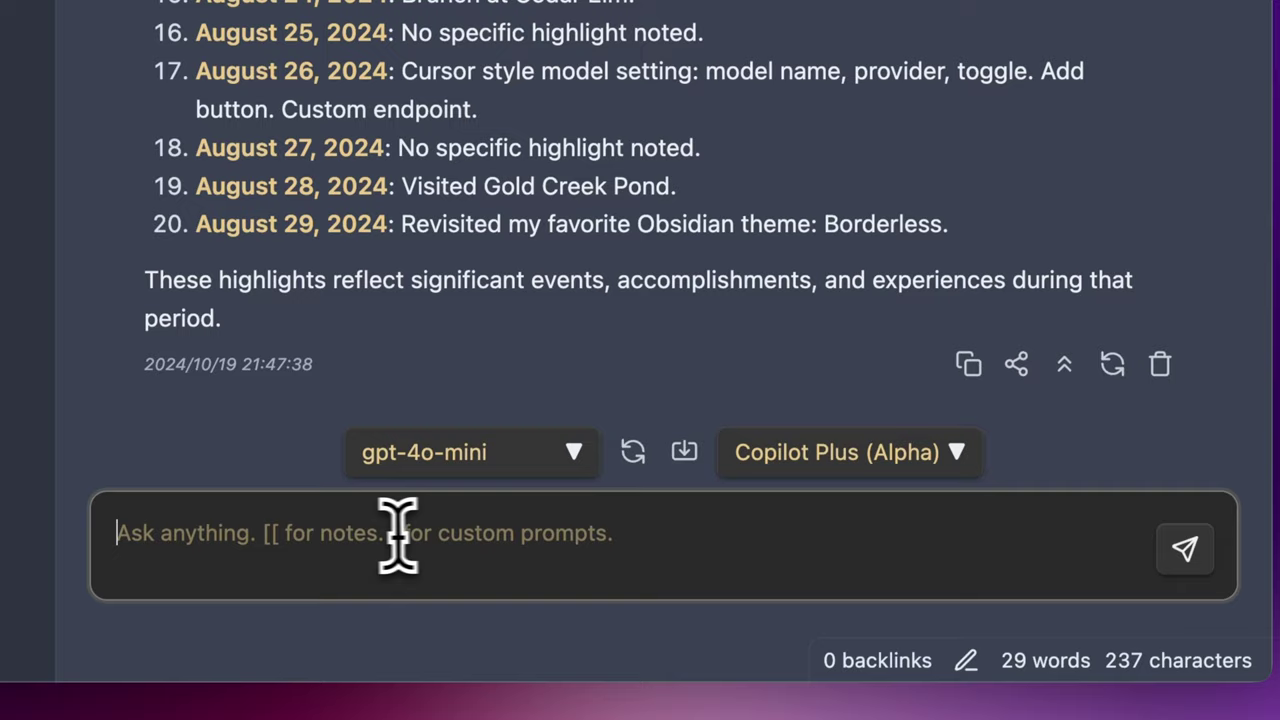
click(782, 614)
text(f)
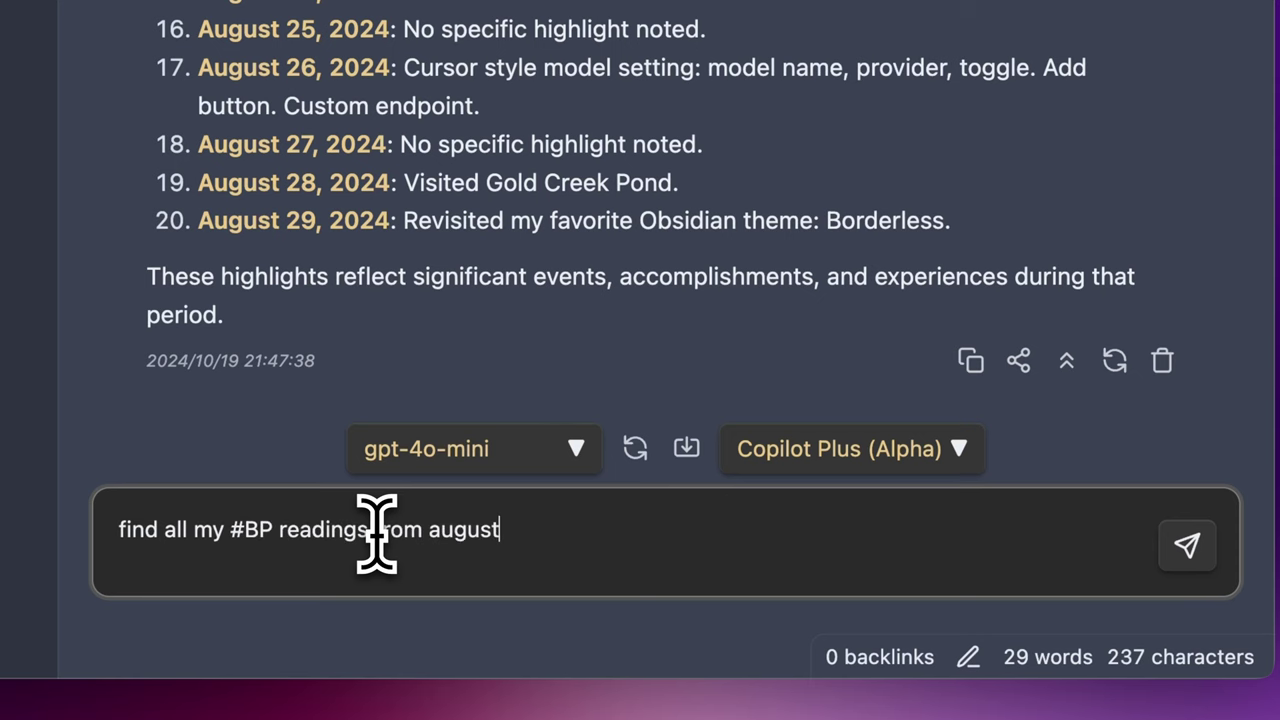
text(@vault)
key(Return)
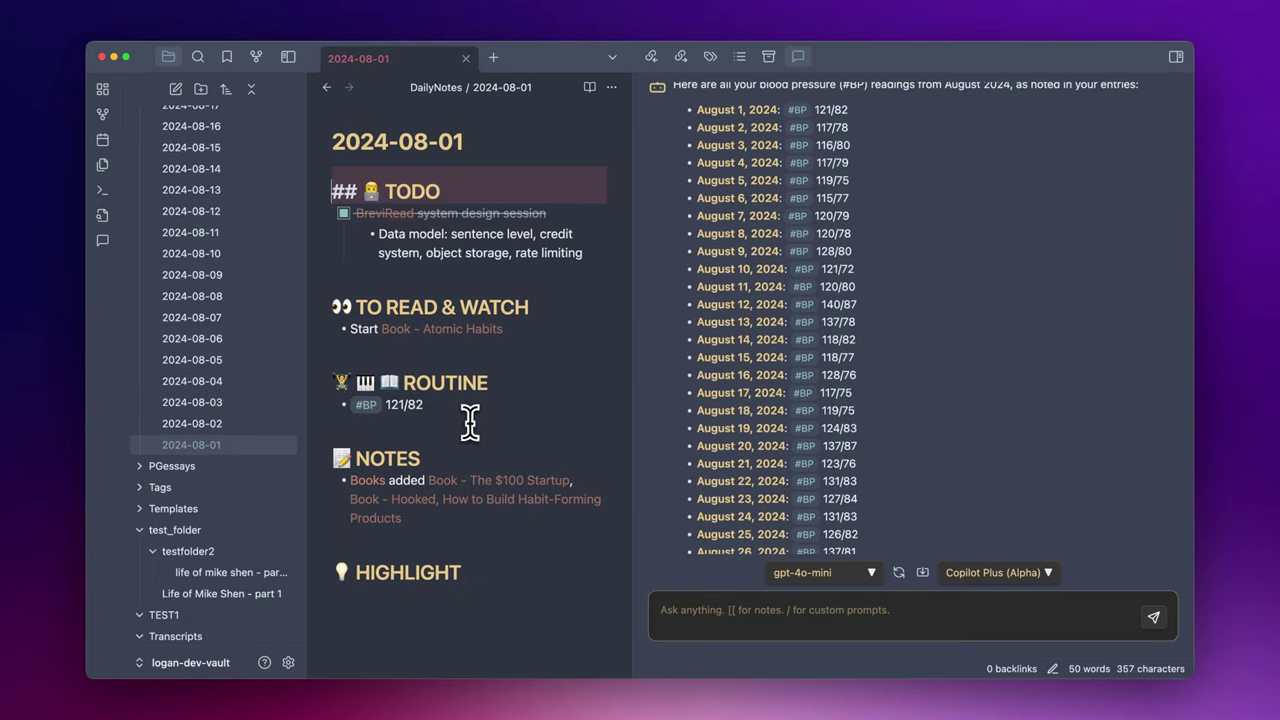
- Check the August 1 note's #BP reading, then the 2024-08-15 note's 118/77 reading
click(470, 406)
scroll(749, 400, up, 1)
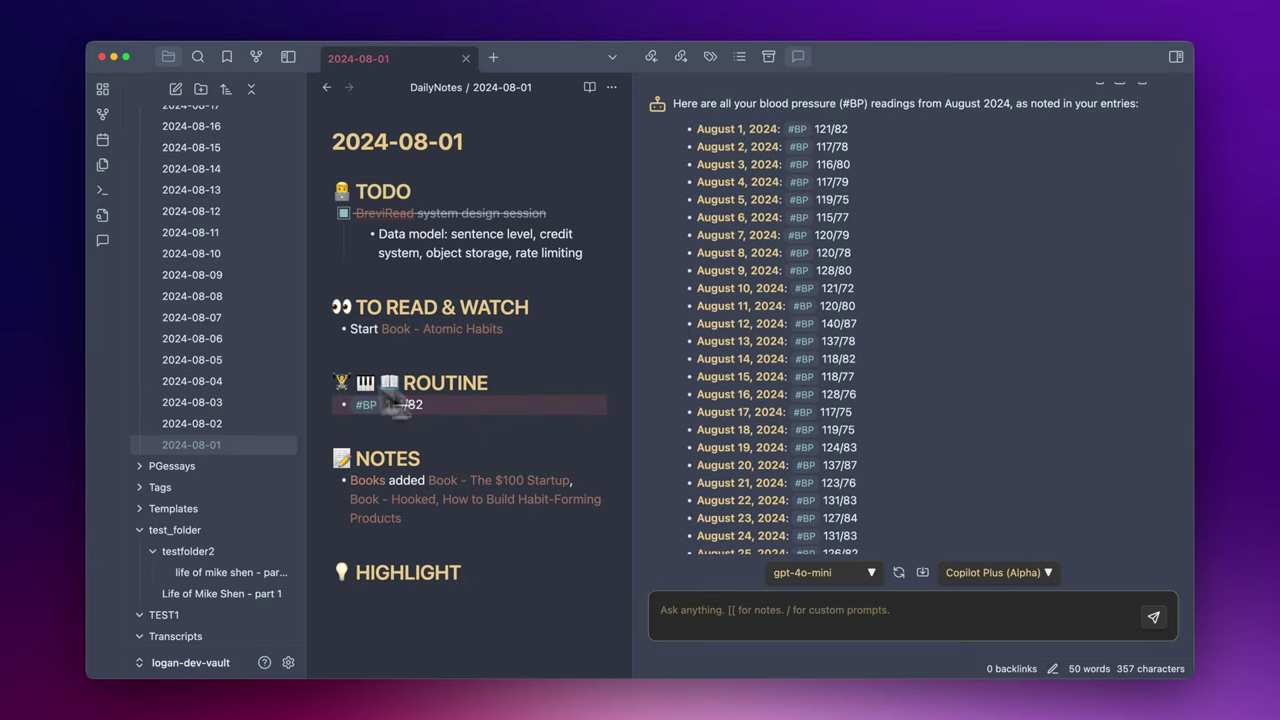
scroll(778, 405, down, 2)
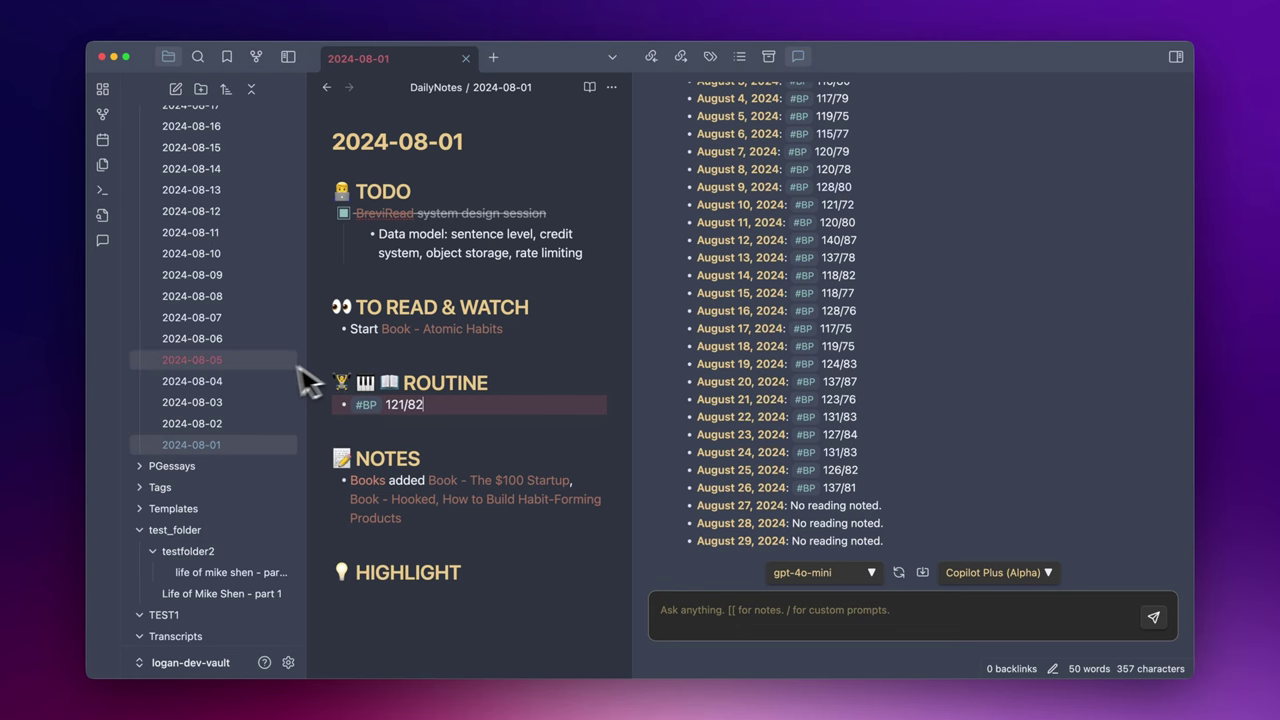
scroll(271, 380, up, 4)
click(248, 343)
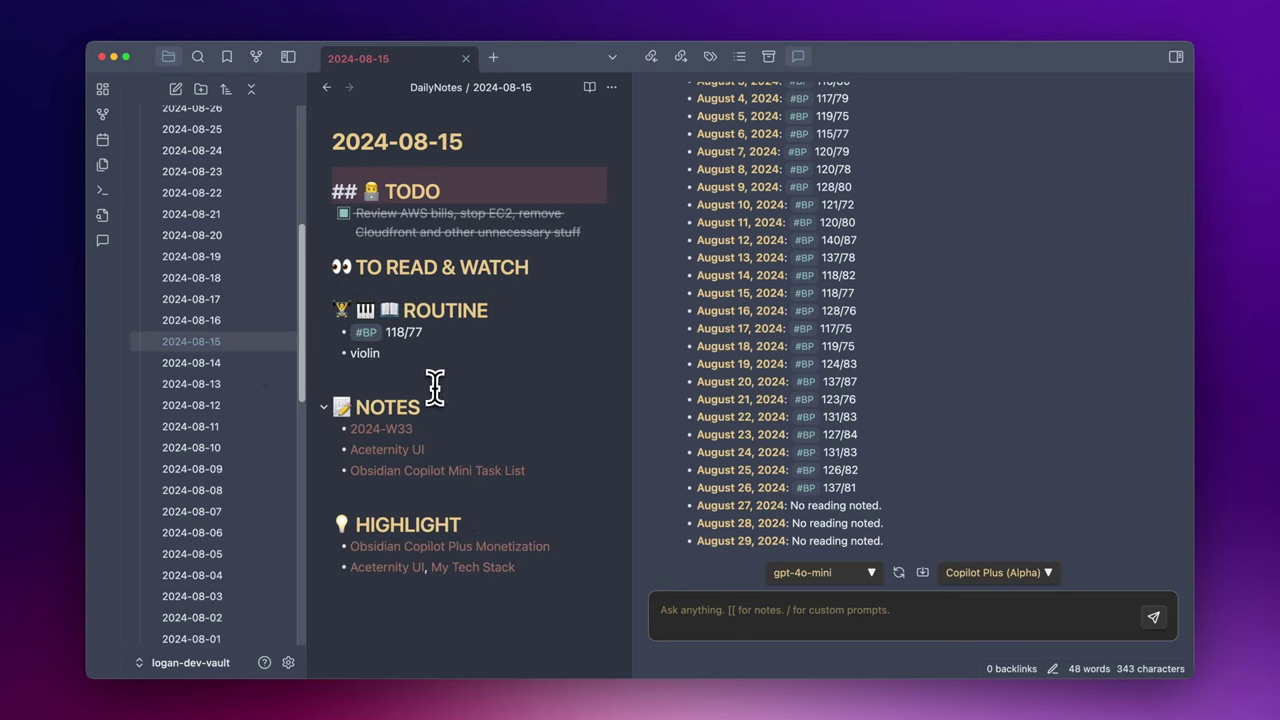
click(437, 336)
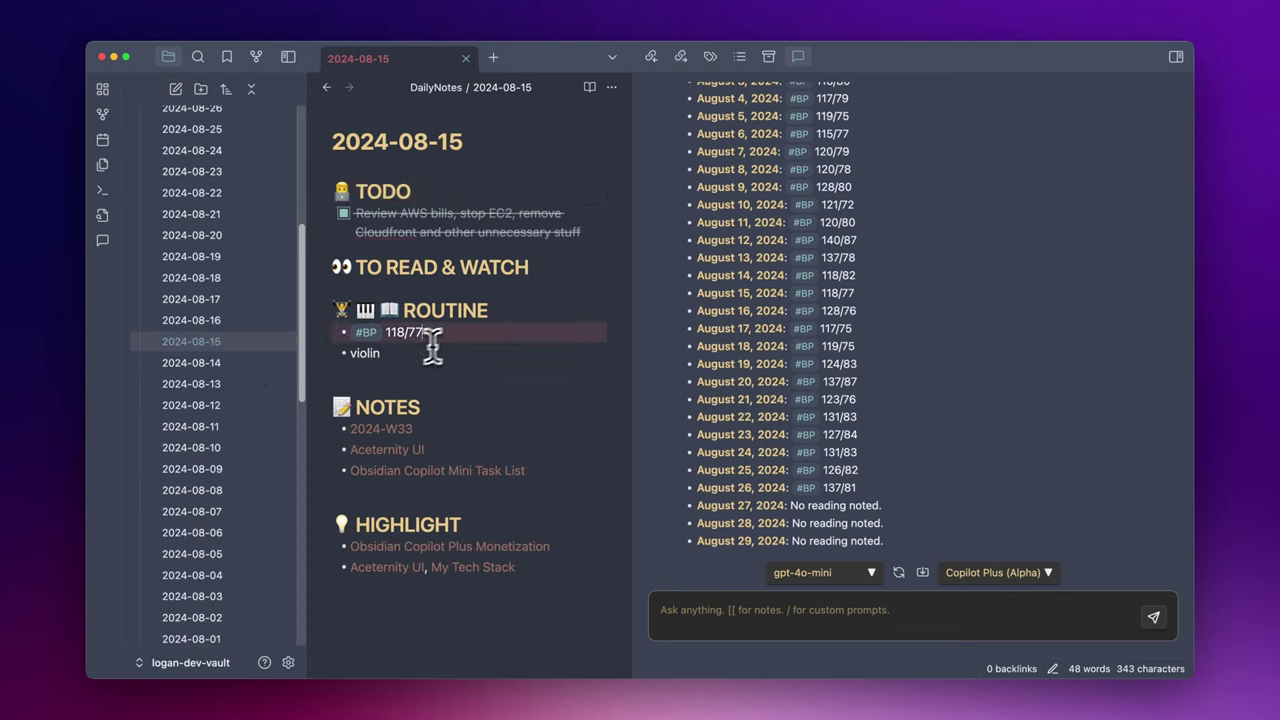
- Open the 2024-08-29 note, then the 2024-08-26 note with its #BP 137/81 reading
scroll(257, 349, up, 3)
click(248, 208)
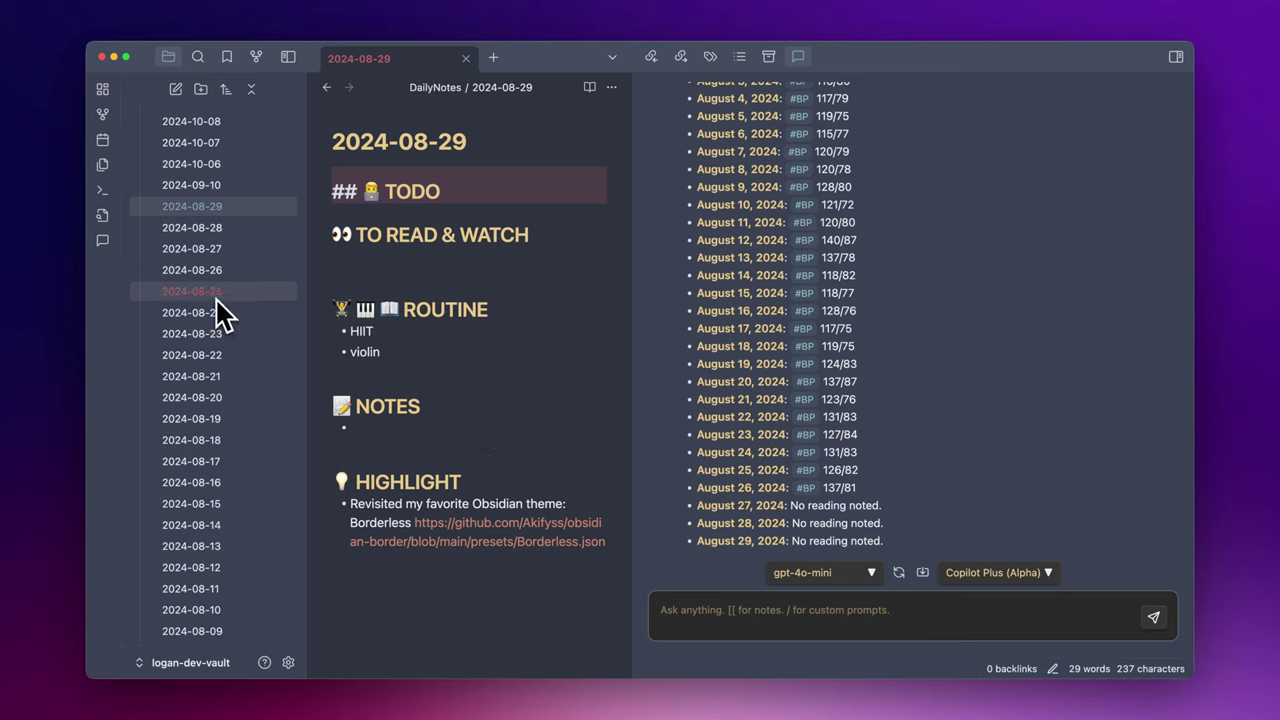
click(225, 272)
scroll(457, 502, down, 3)
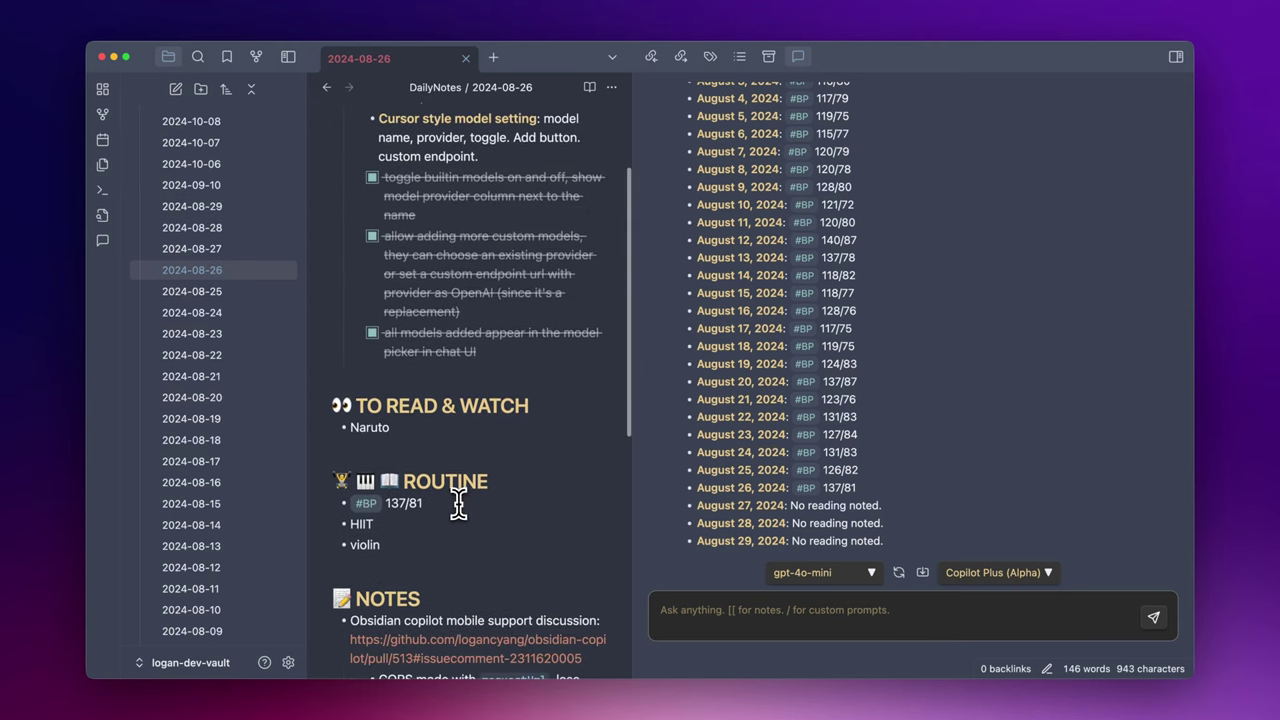
click(457, 504)
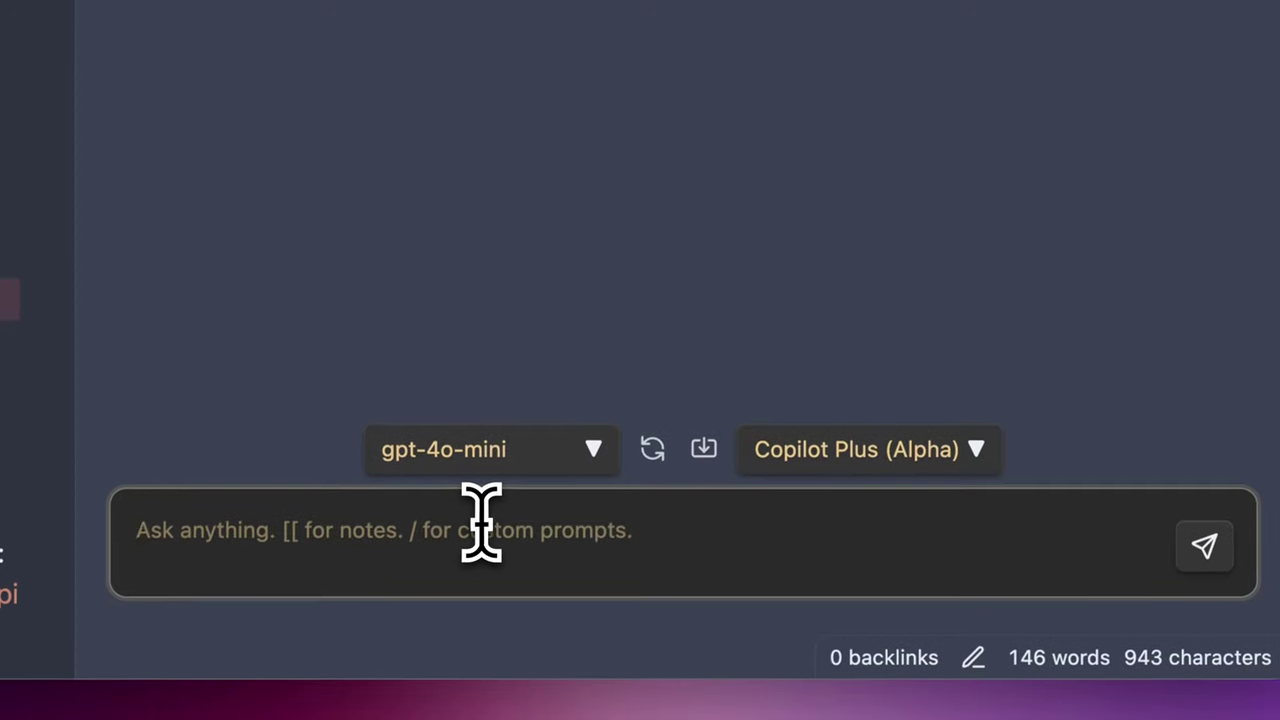
text(who is mike @vault)
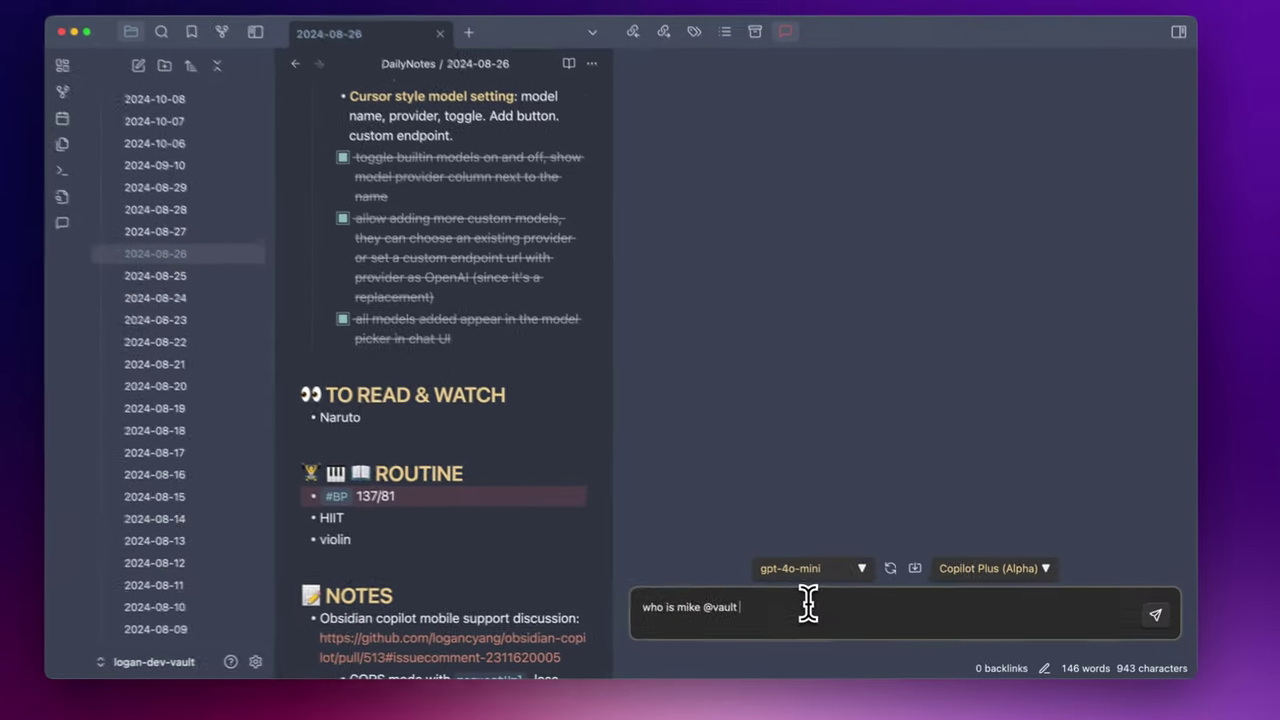
key(Return)
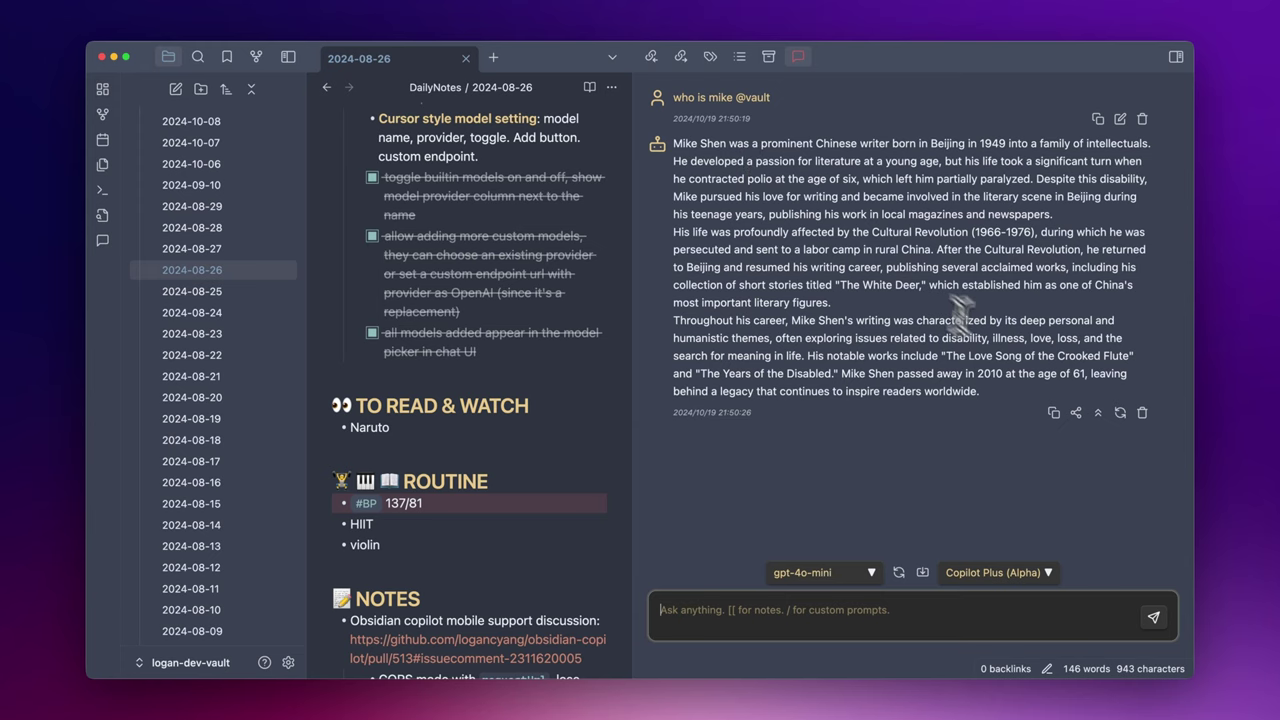
click(1076, 412)
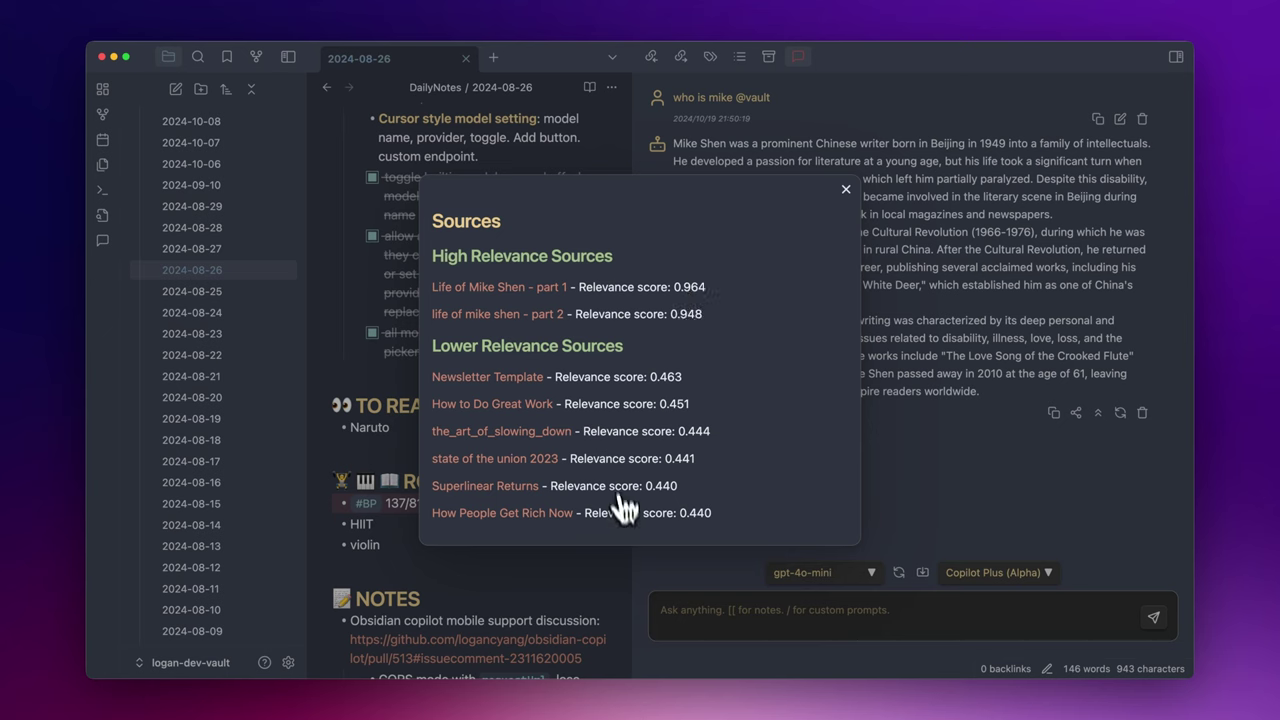
click(553, 289)
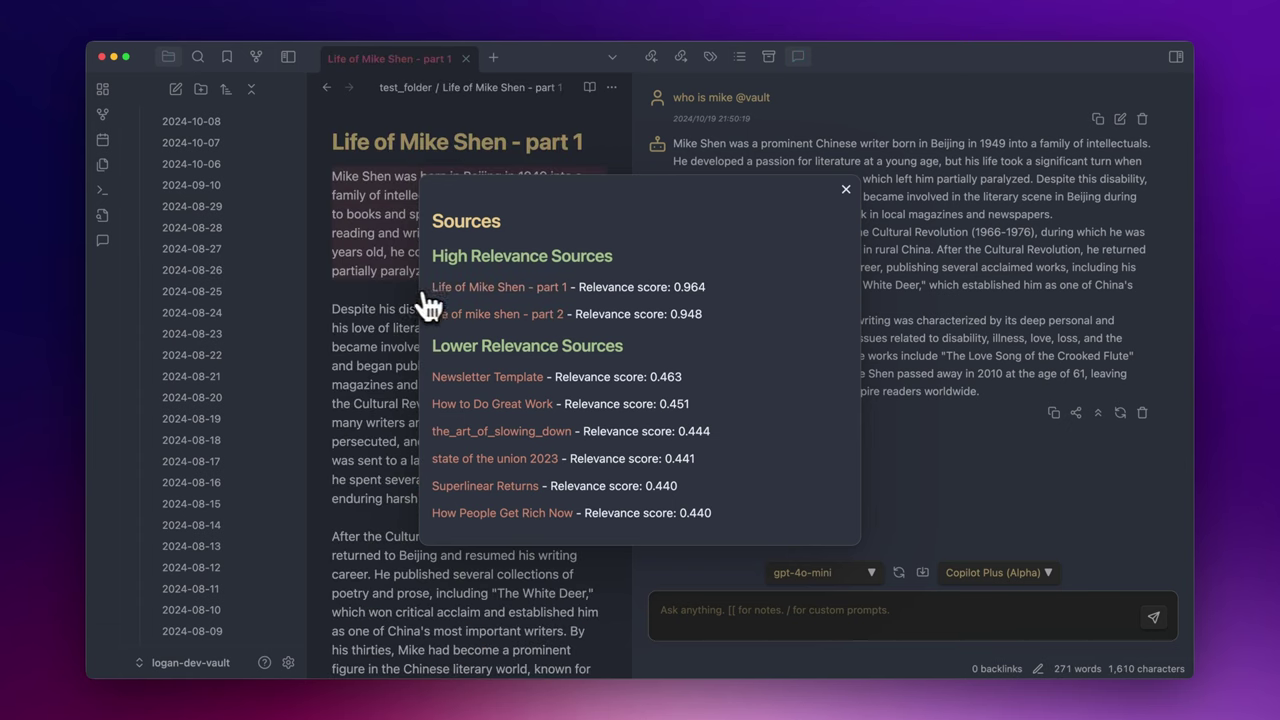
click(845, 190)
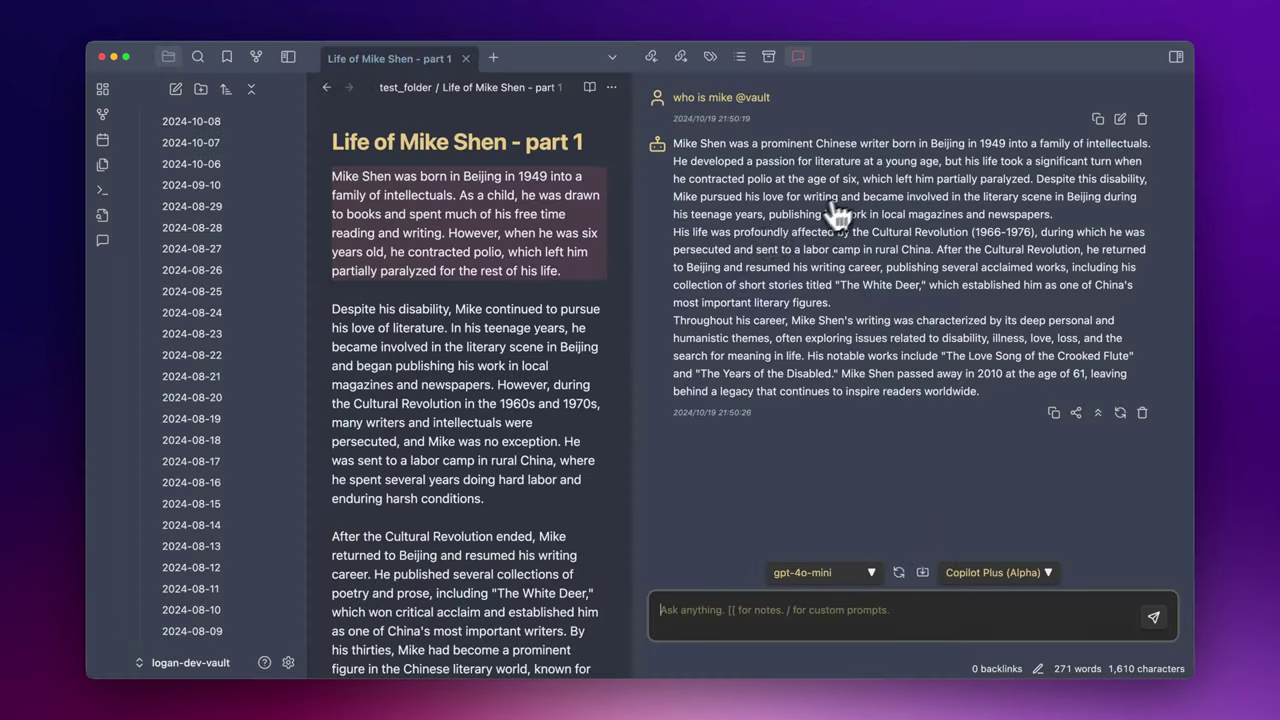
scroll(540, 400, down, 5)
scroll(535, 413, down, 3)
scroll(535, 413, up, 6)
click(1076, 413)
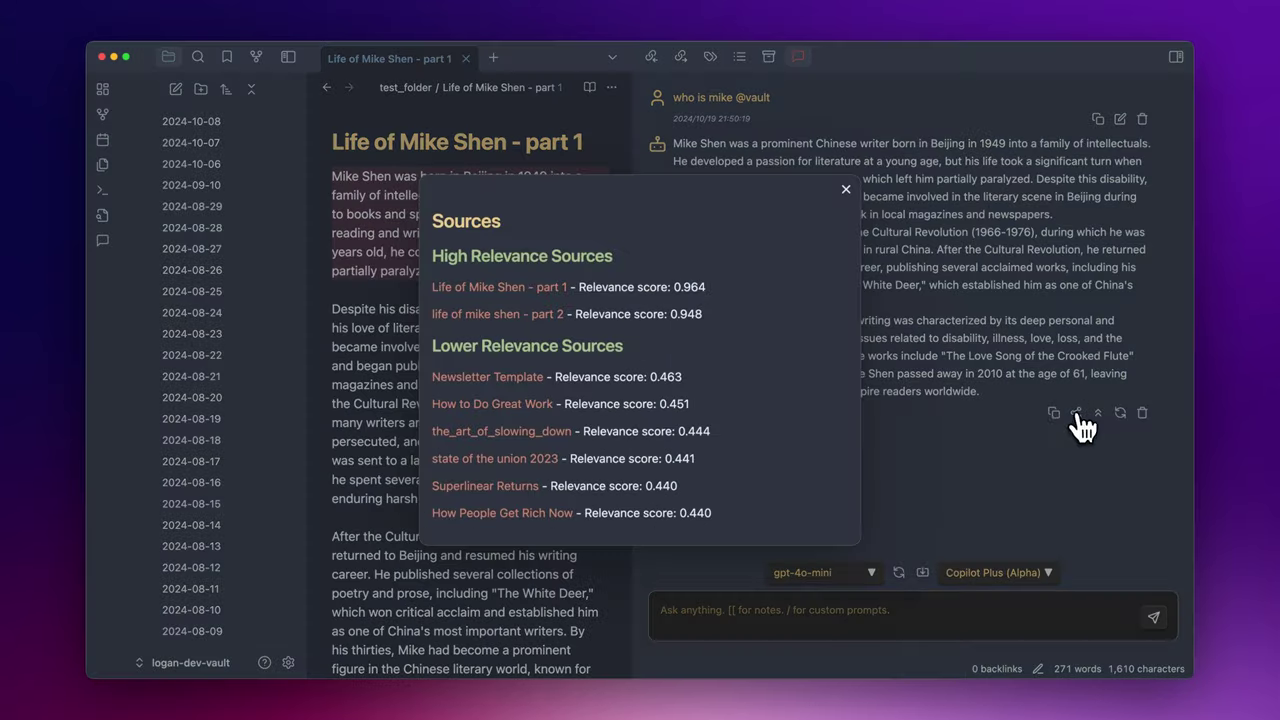
click(548, 316)
click(400, 329)
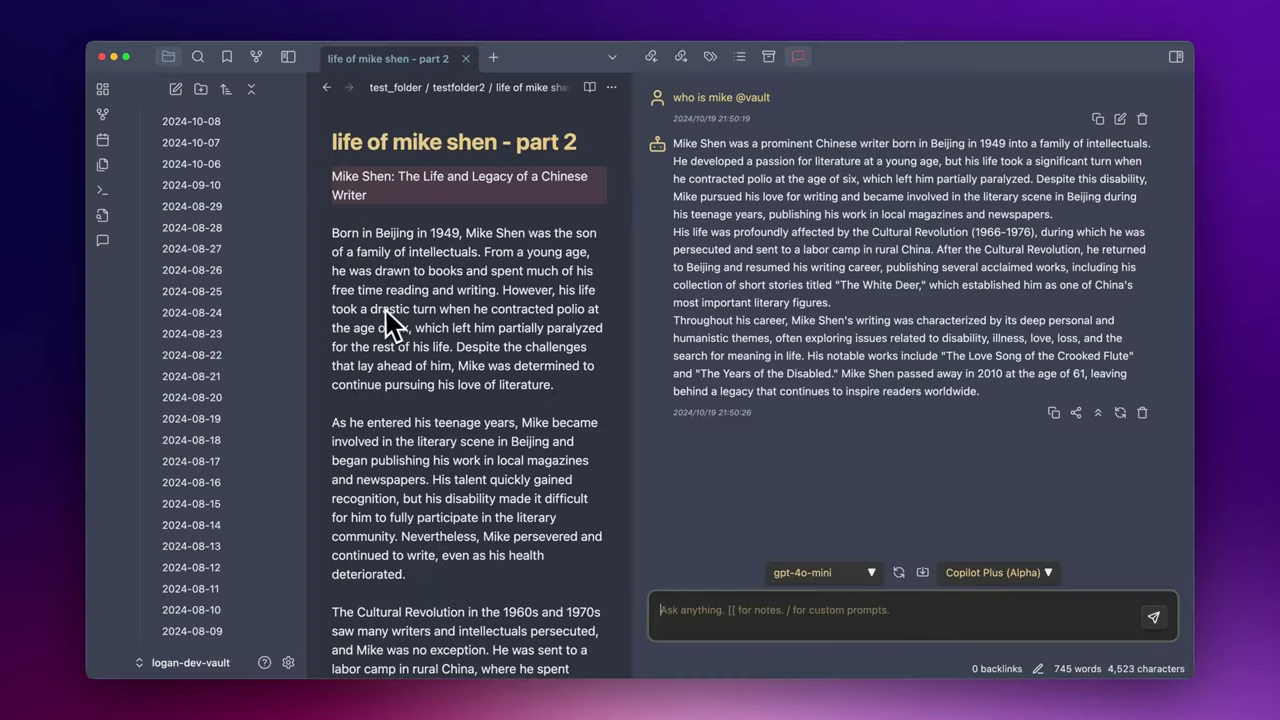
scroll(460, 410, down, 9)
scroll(465, 420, down, 18)
scroll(467, 422, down, 4)
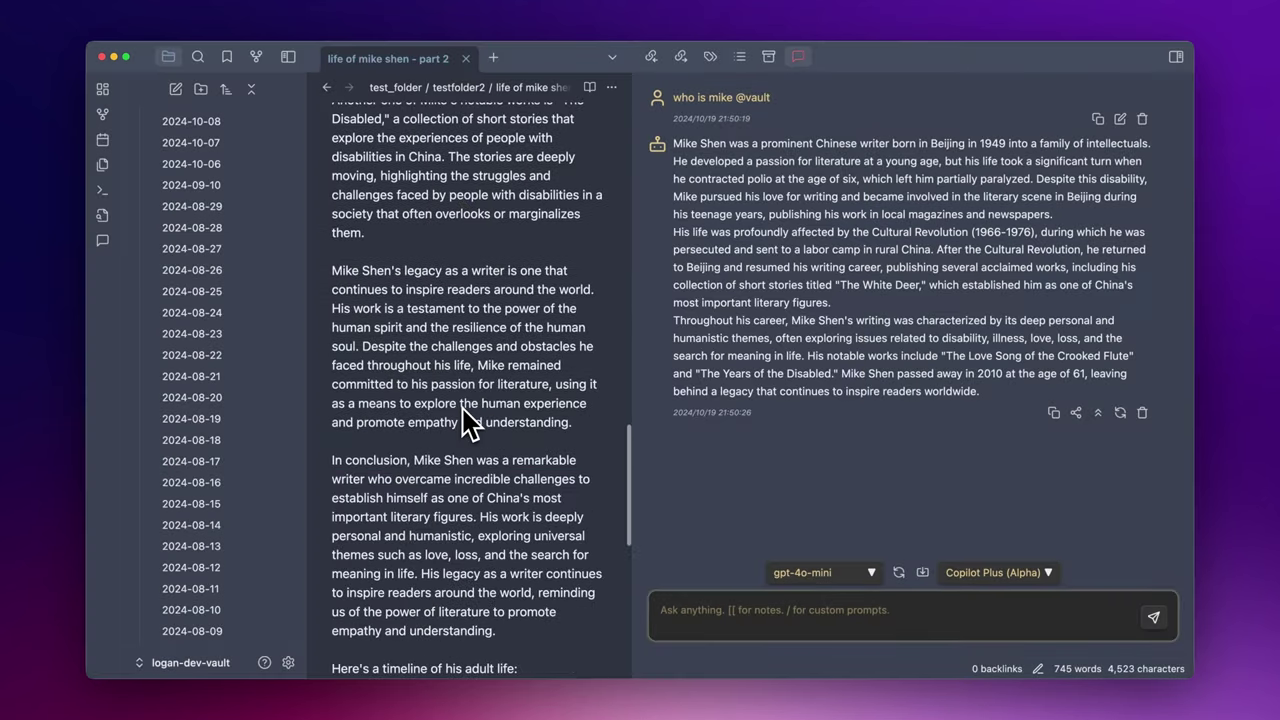
scroll(500, 410, up, 20)
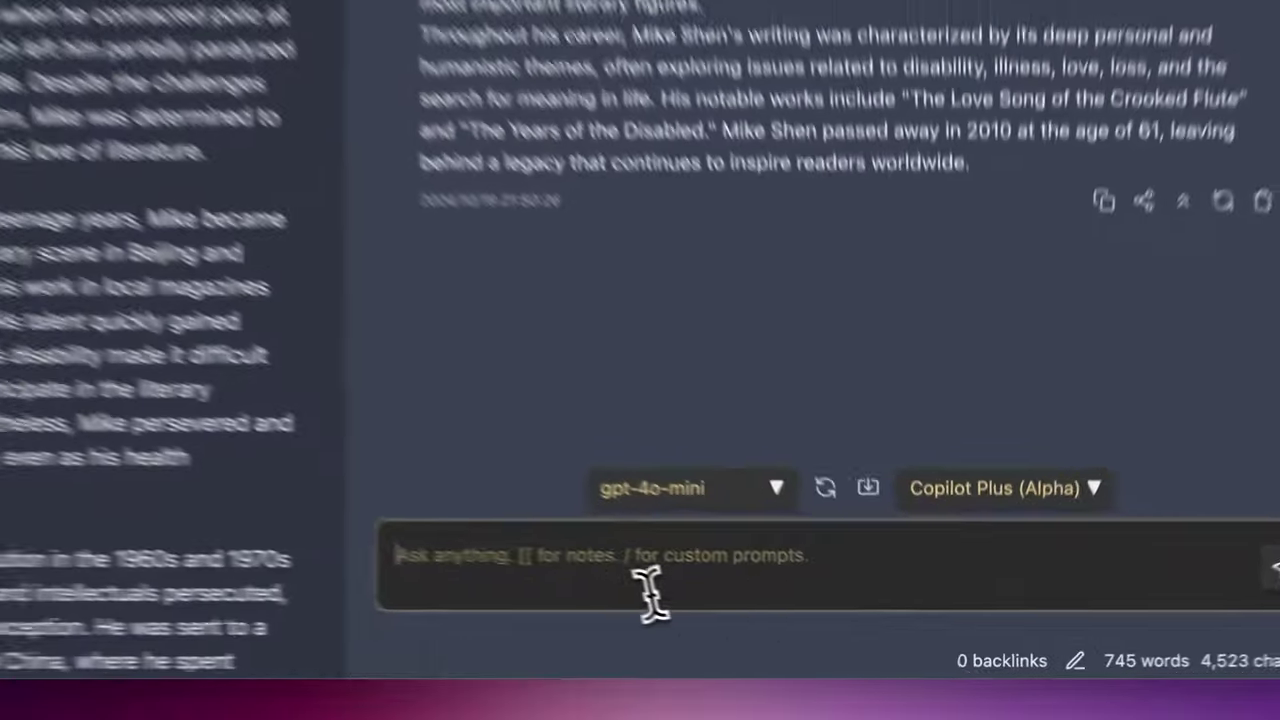
click(783, 620)
text(who is kariza @)
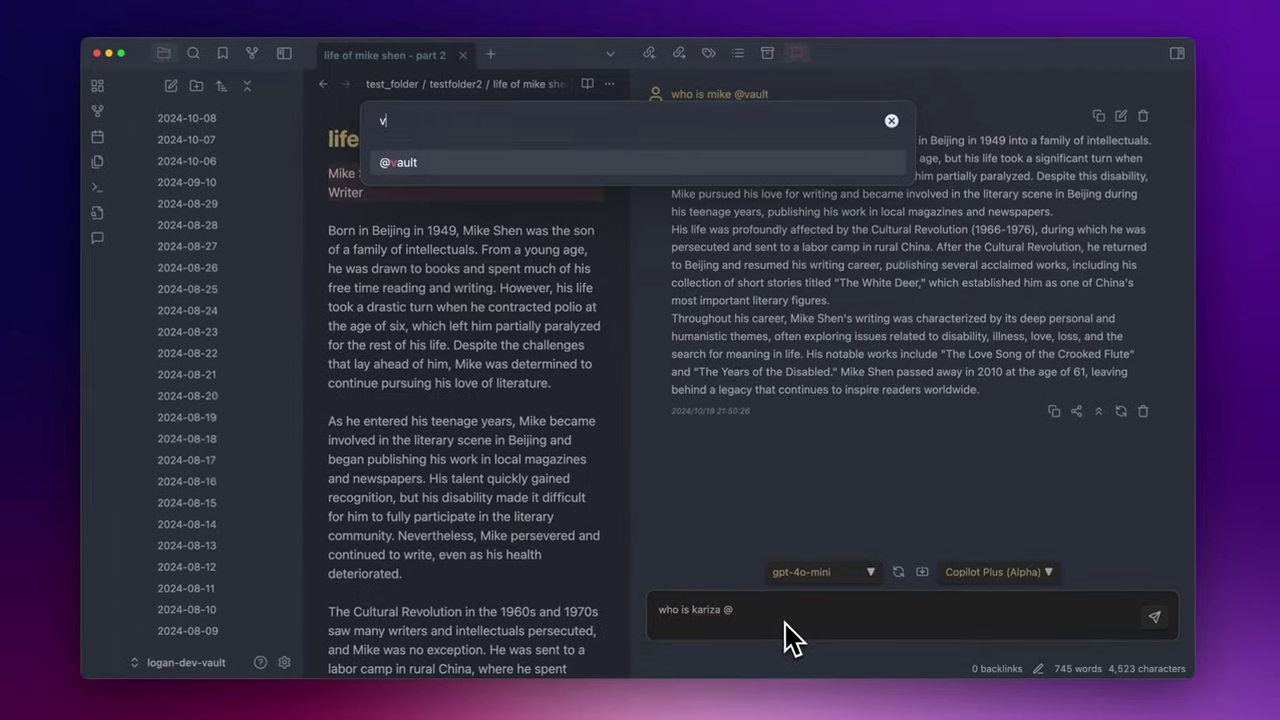
key(Return)
key(Return)
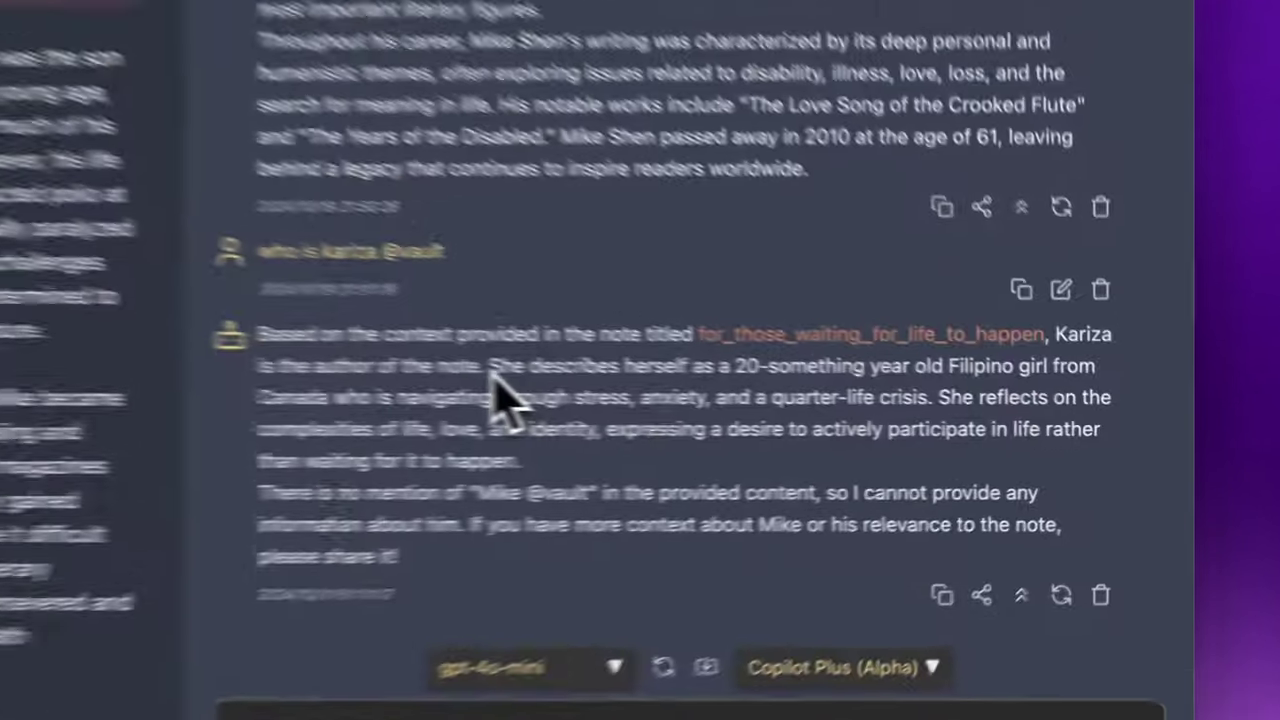
drag(803, 405, 1108, 408)
drag(1015, 230, 1025, 262)
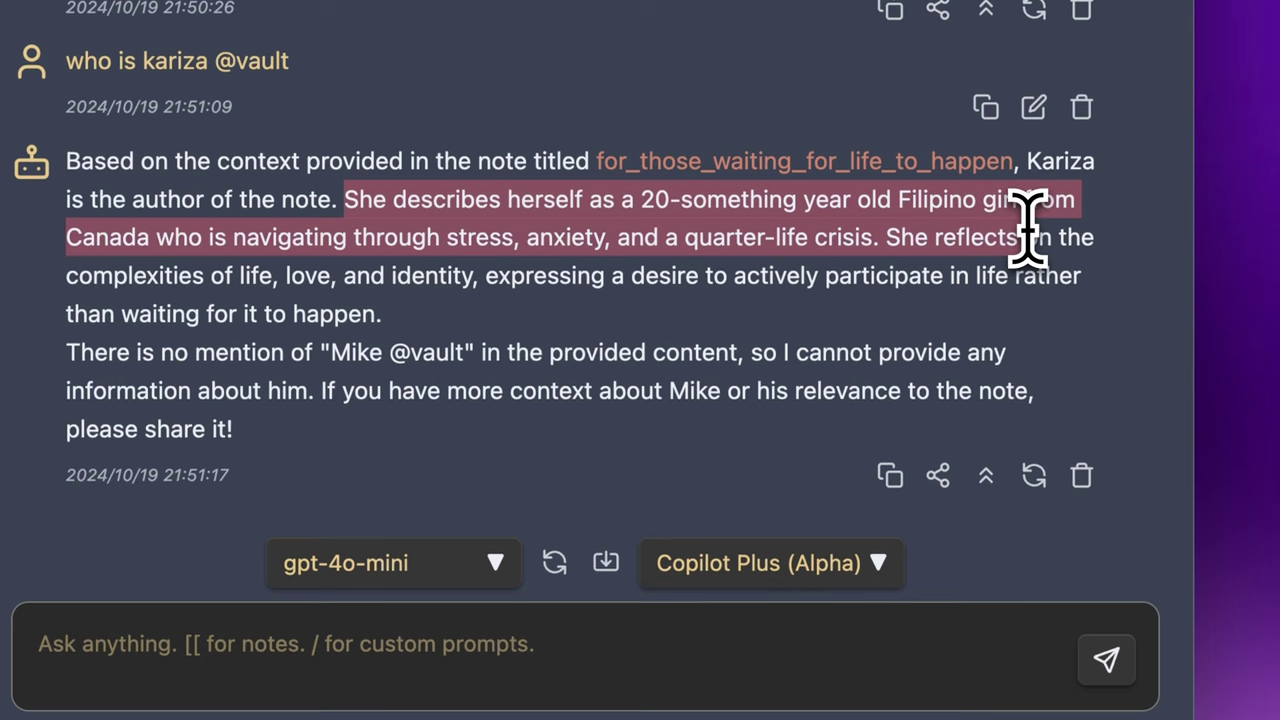
click(997, 271)
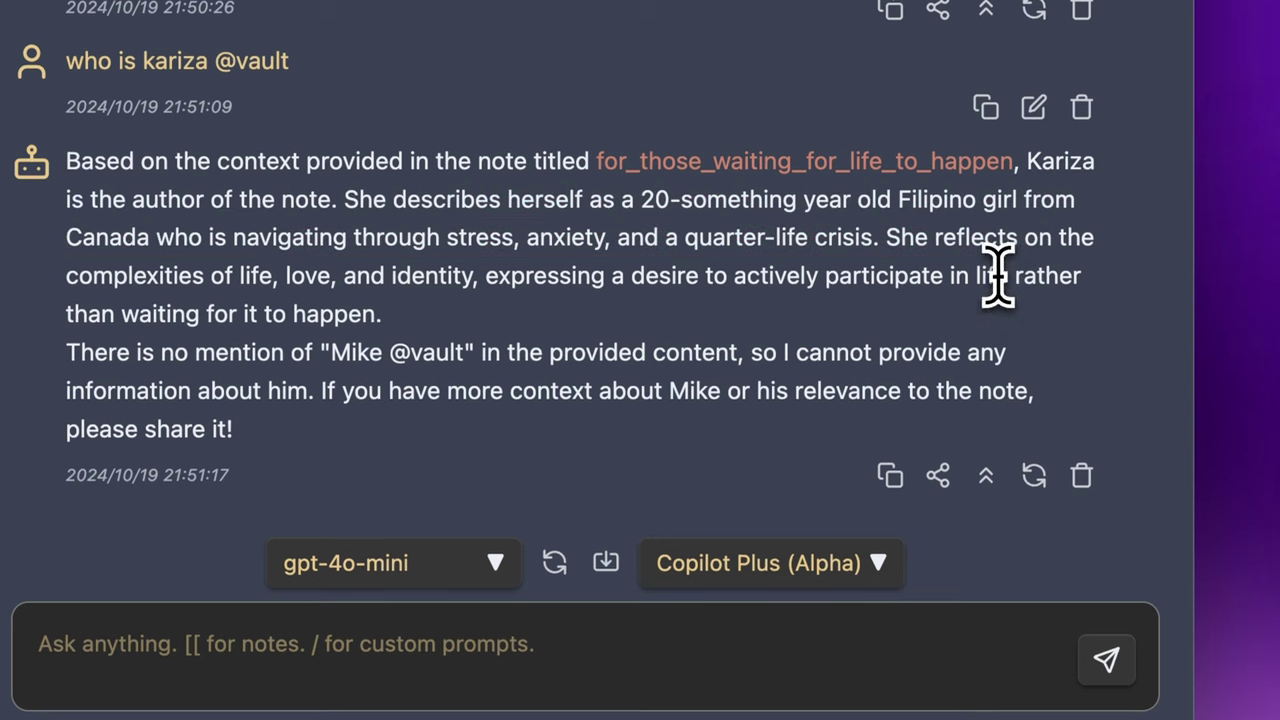
- Check the reply's source and select the author's self-introduction in the for_those_waiting_for_life_to_happen transcript
click(986, 476)
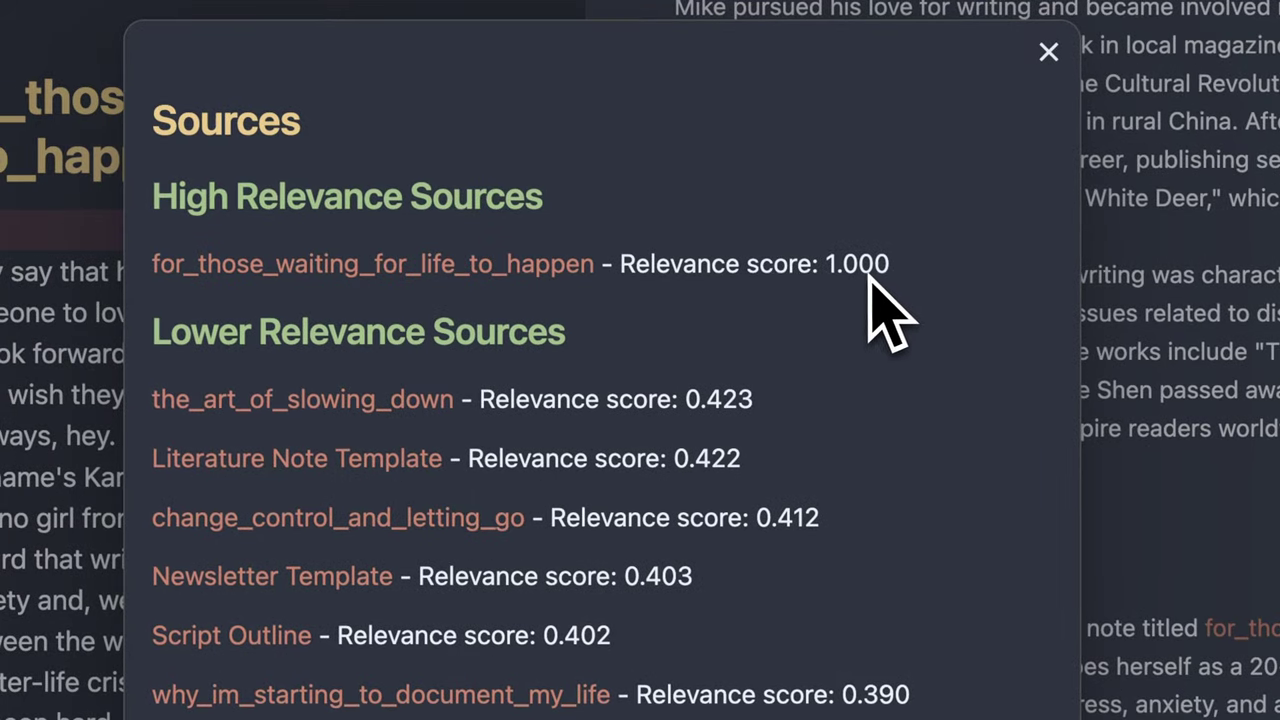
key(Escape)
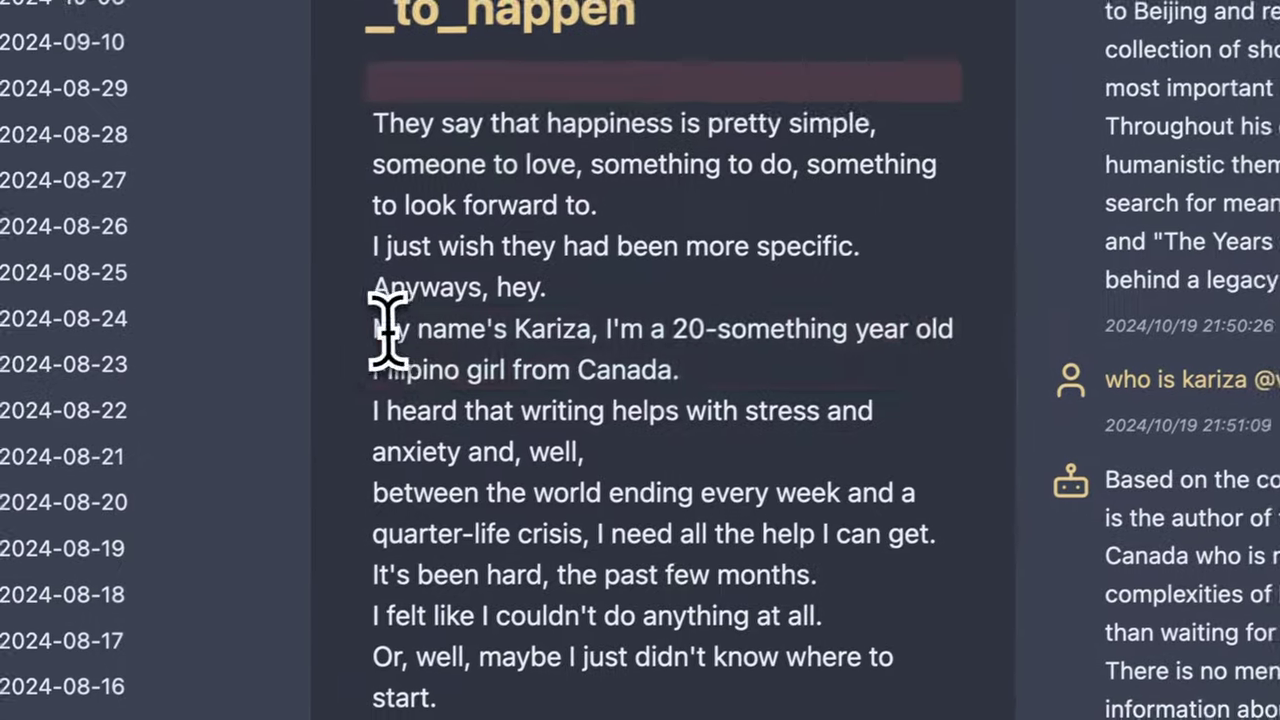
drag(385, 330, 743, 359)
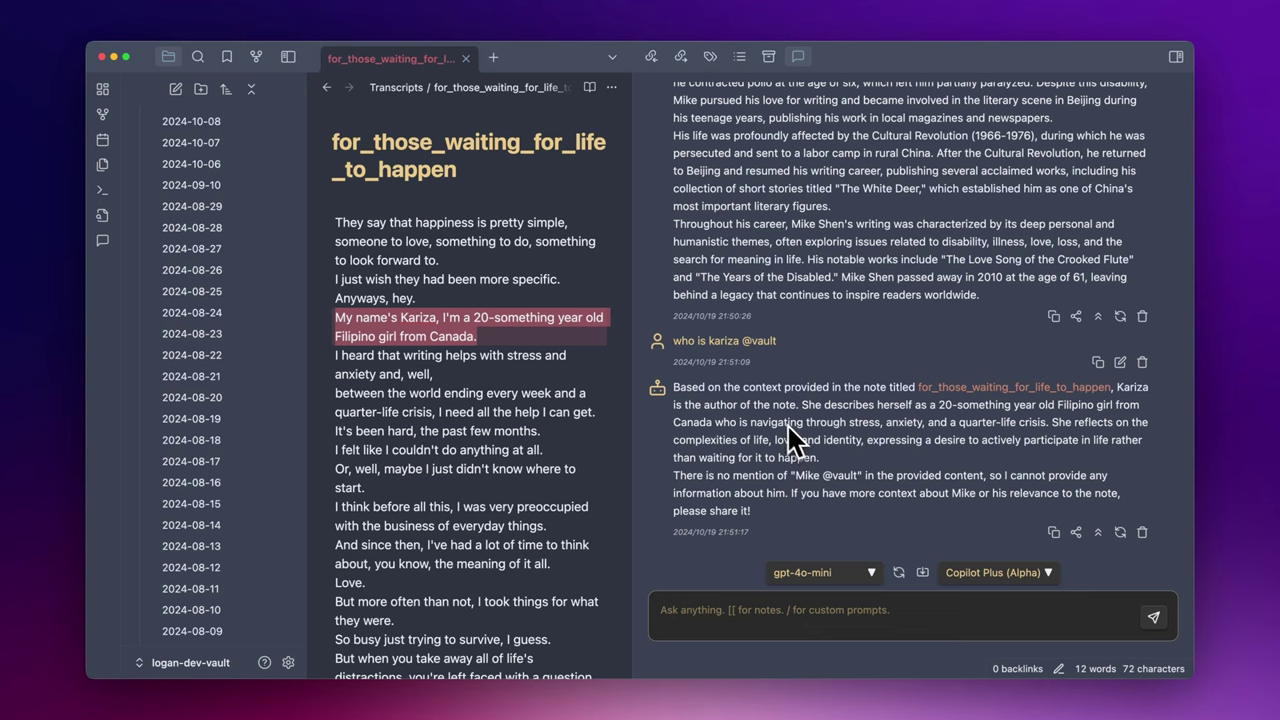
click(523, 363)
click(733, 592)
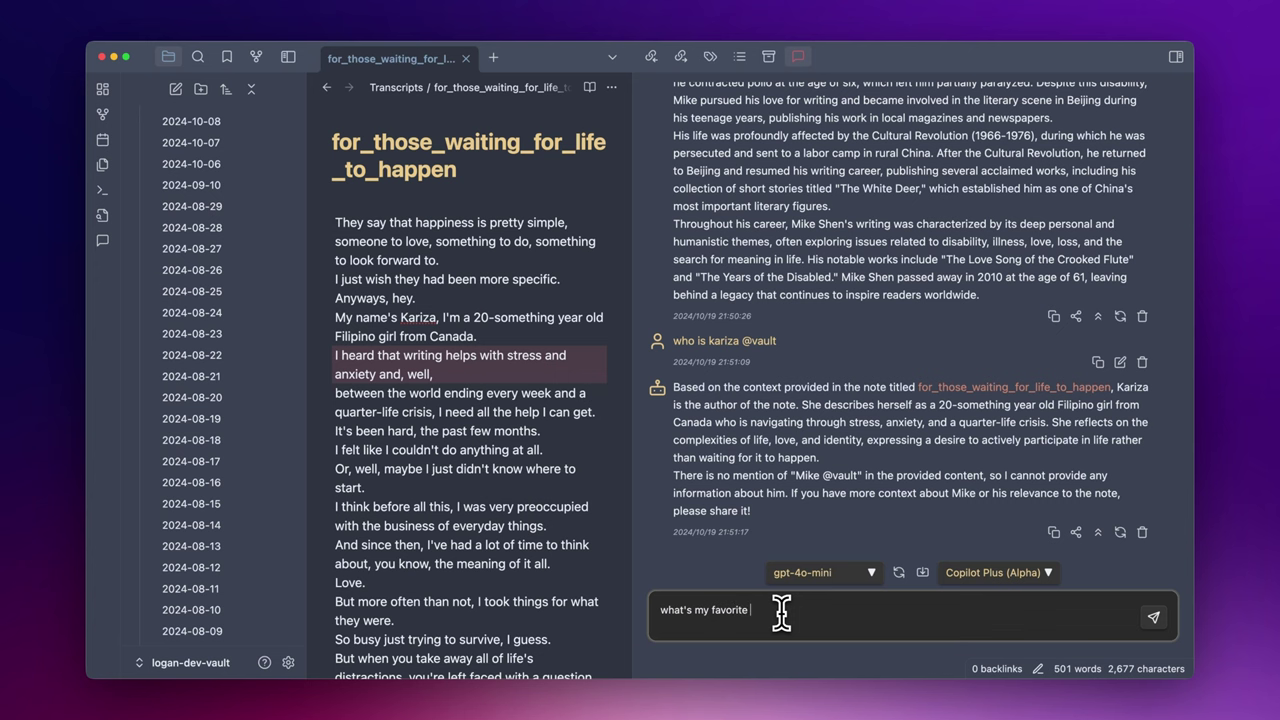
- Ask for my favourite Obsidian theme, then confirm Borderless in the cited 2024-08-29 note's highlight line
text(what's my favorite obsidian theme @)
key(Return)
key(Return)
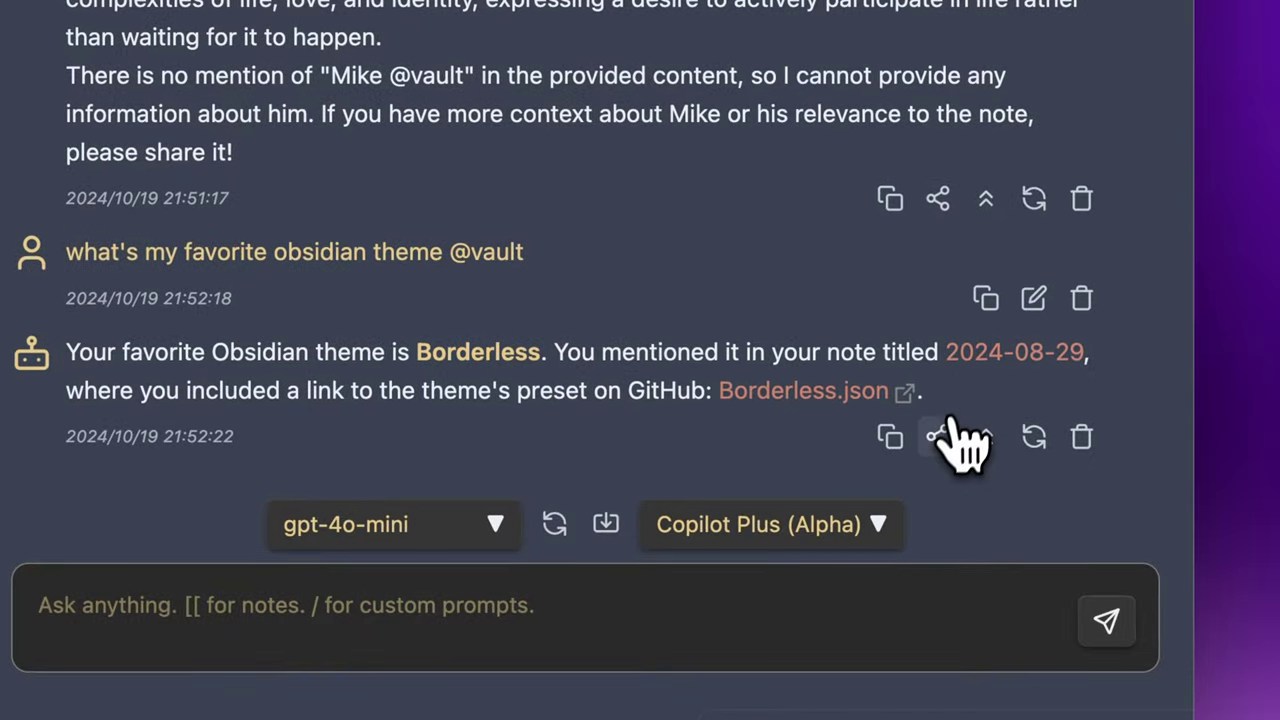
click(940, 437)
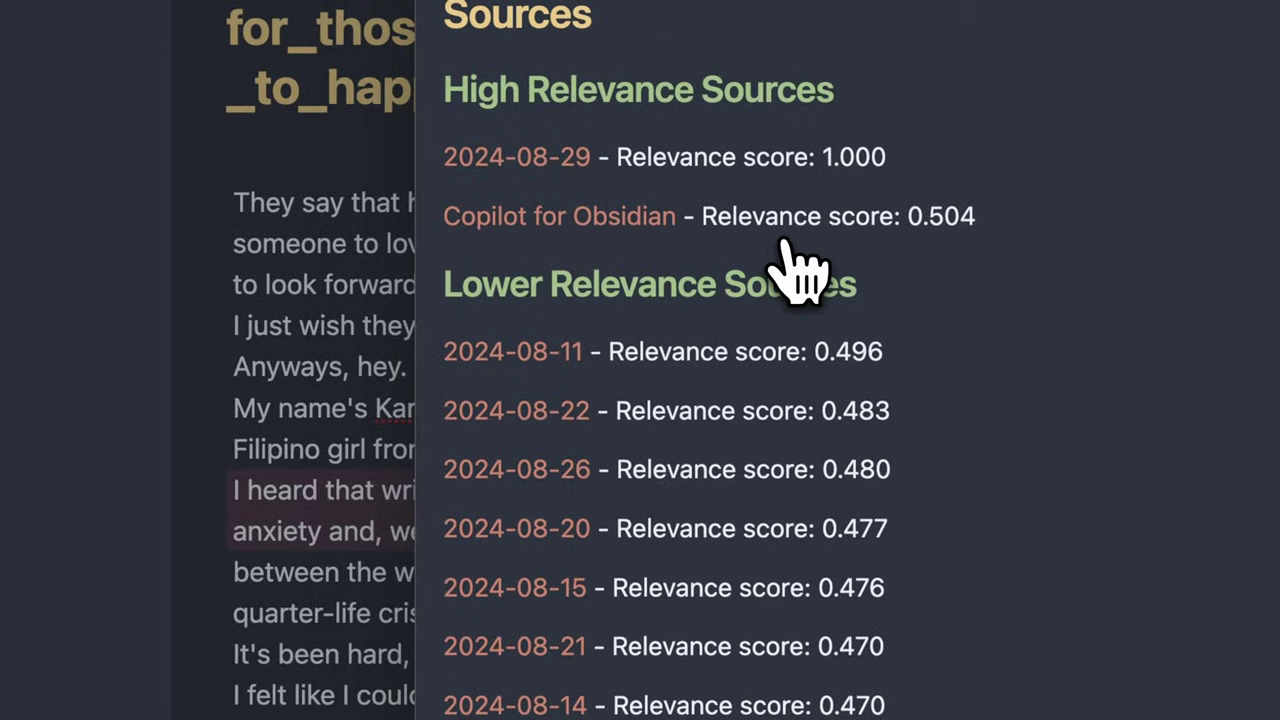
click(540, 170)
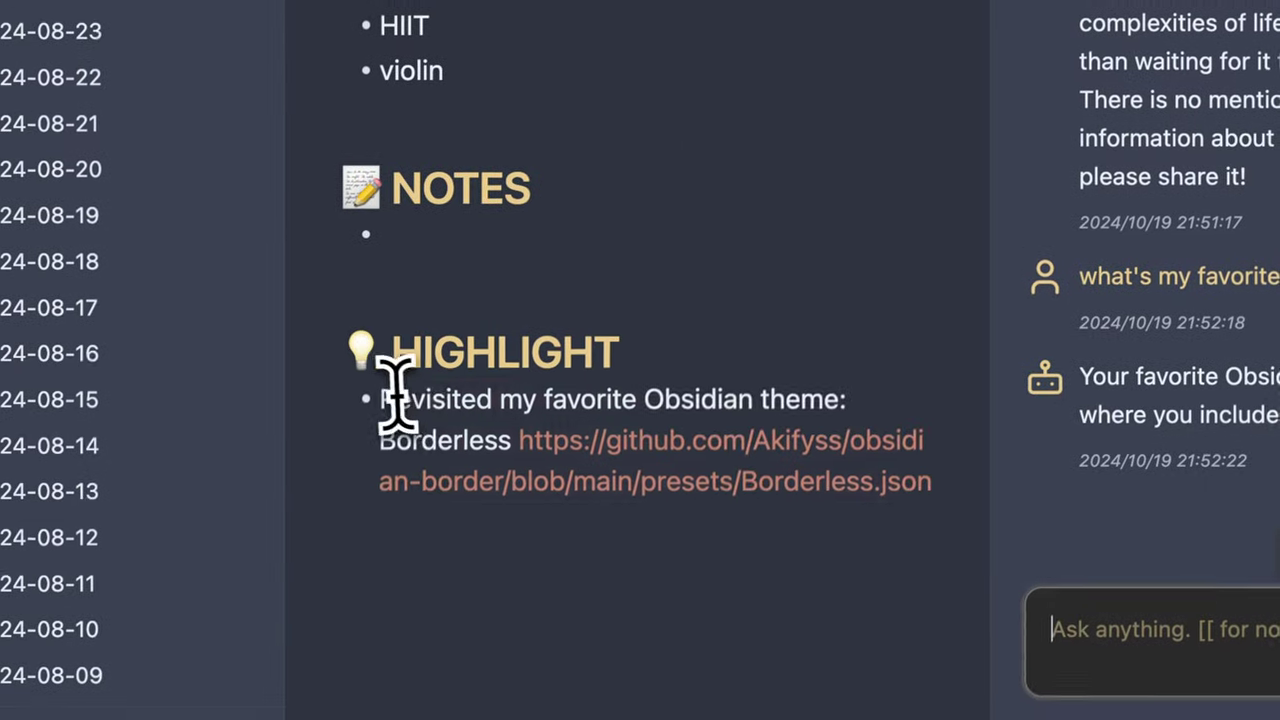
drag(398, 392, 525, 392)
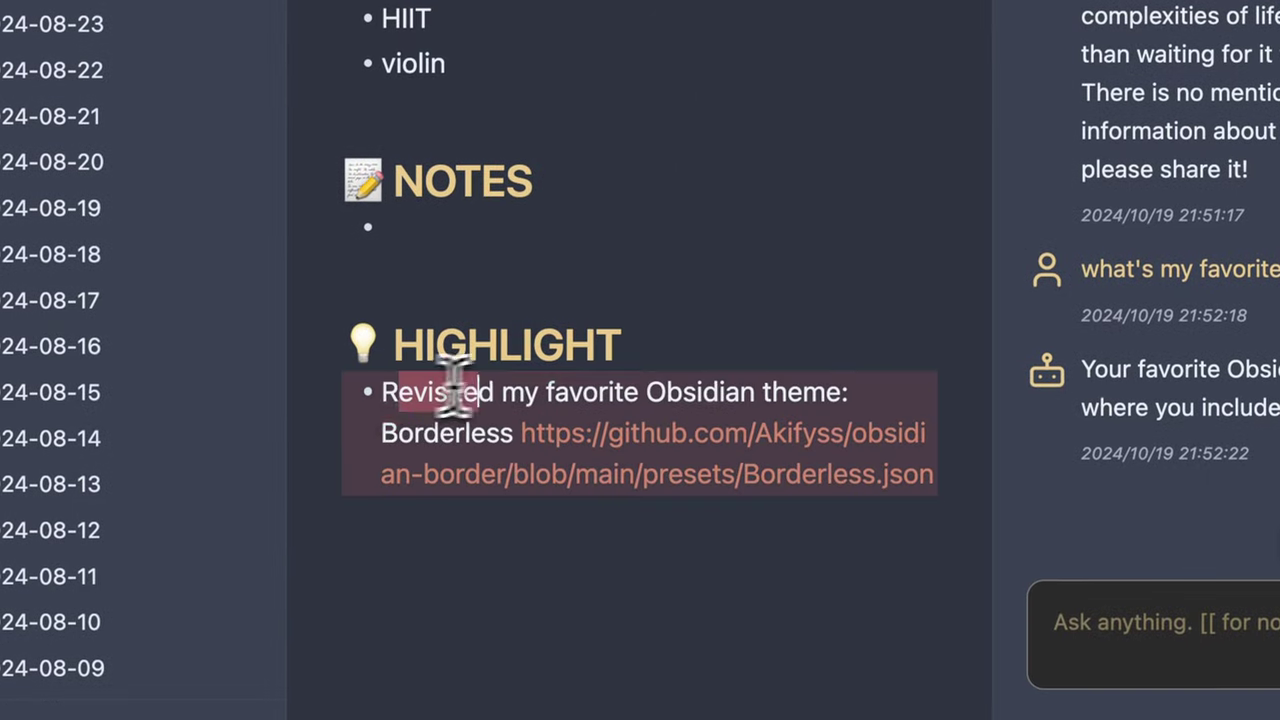
click(913, 405)
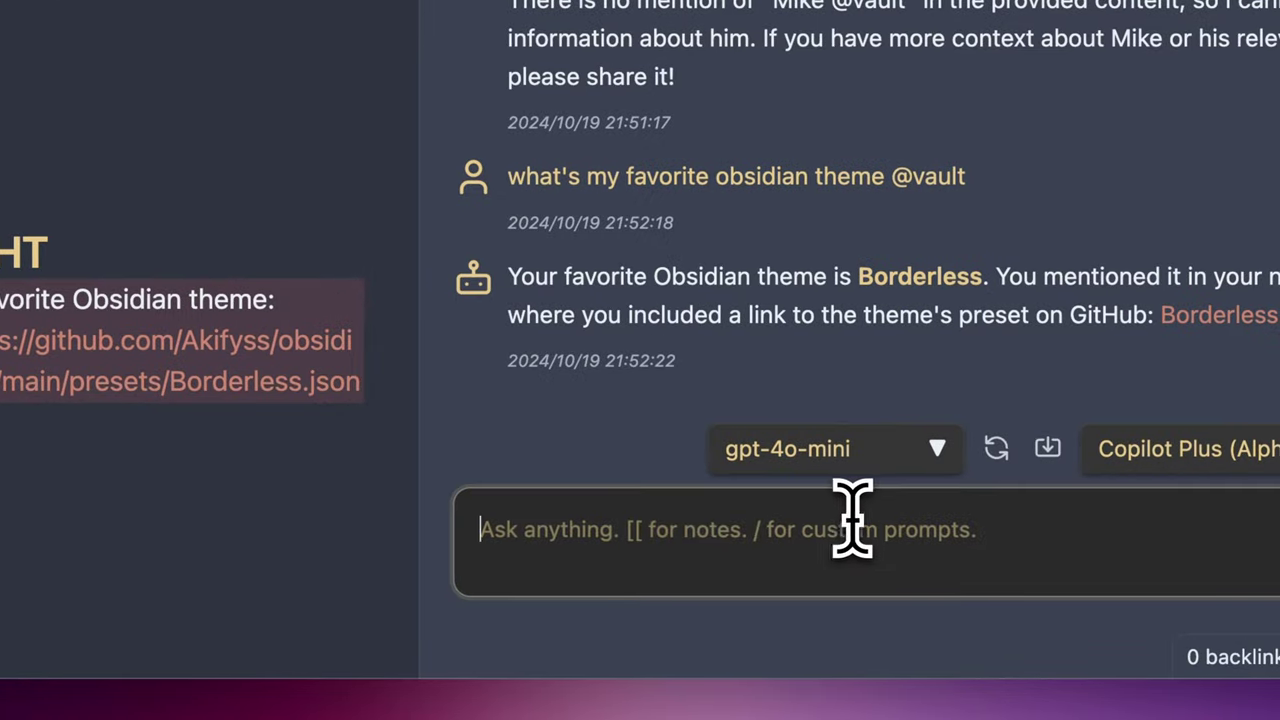
click(852, 518)
text(what's my fv)
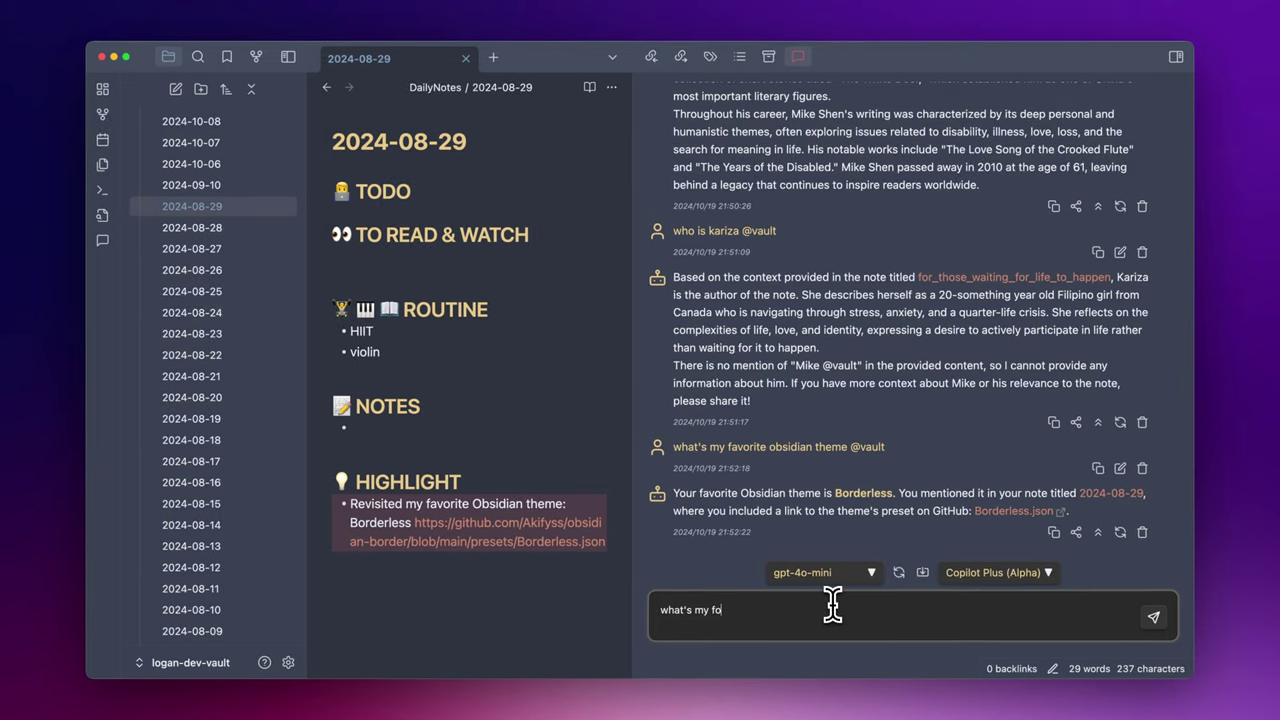
text(vorite obsidian plugin @)
key(Return)
key(Return)
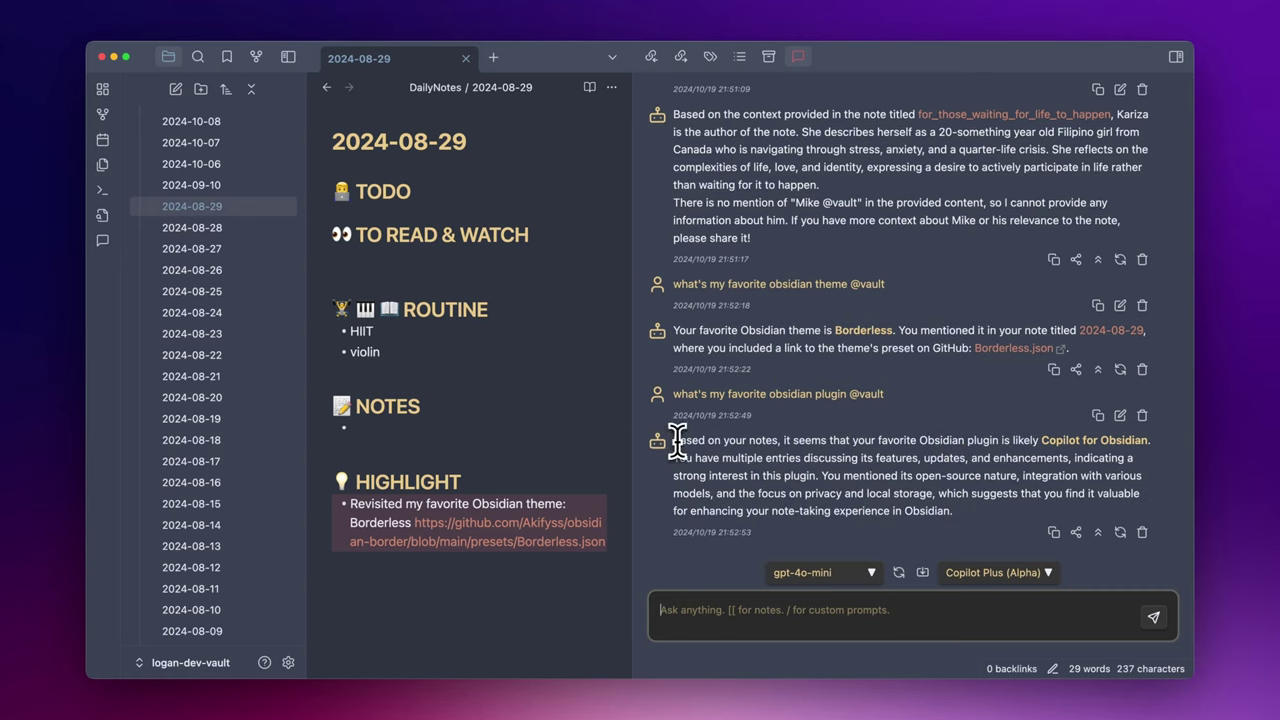
drag(673, 440, 1020, 523)
click(990, 495)
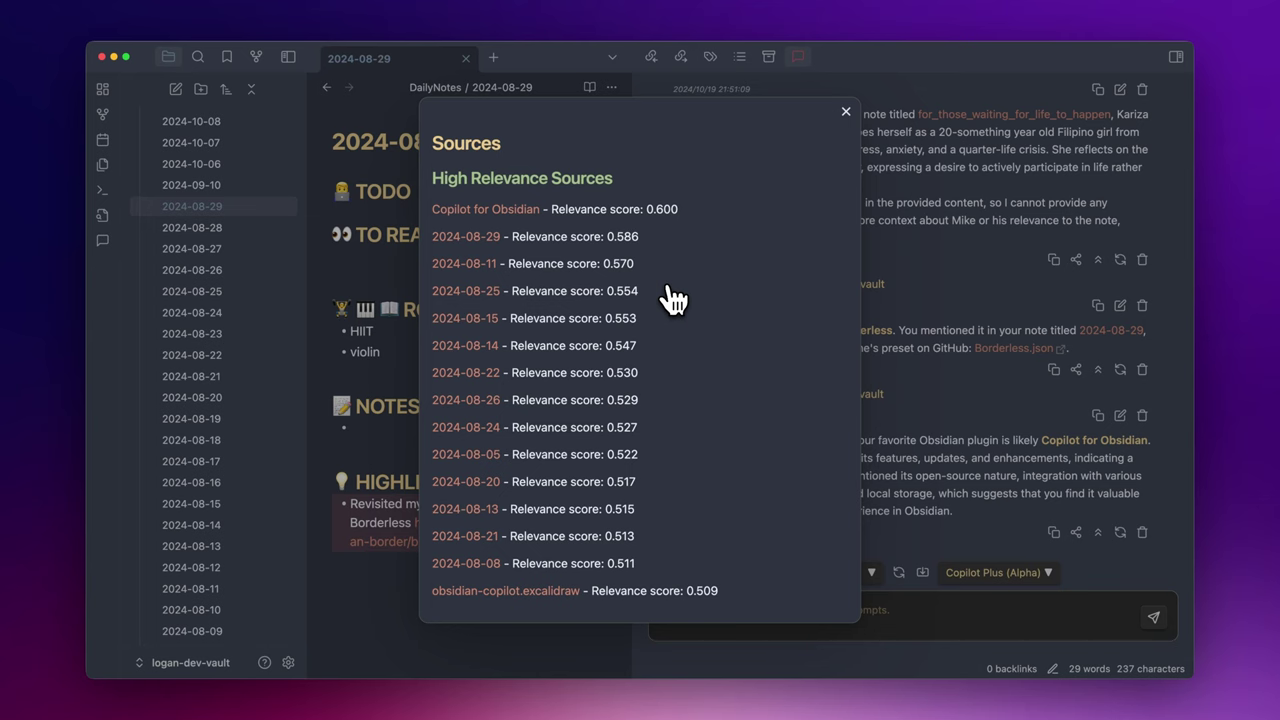
- Ask Copilot to 'summarize in one sentence #llmcomparison' with vault context
key(Escape)
text(su)
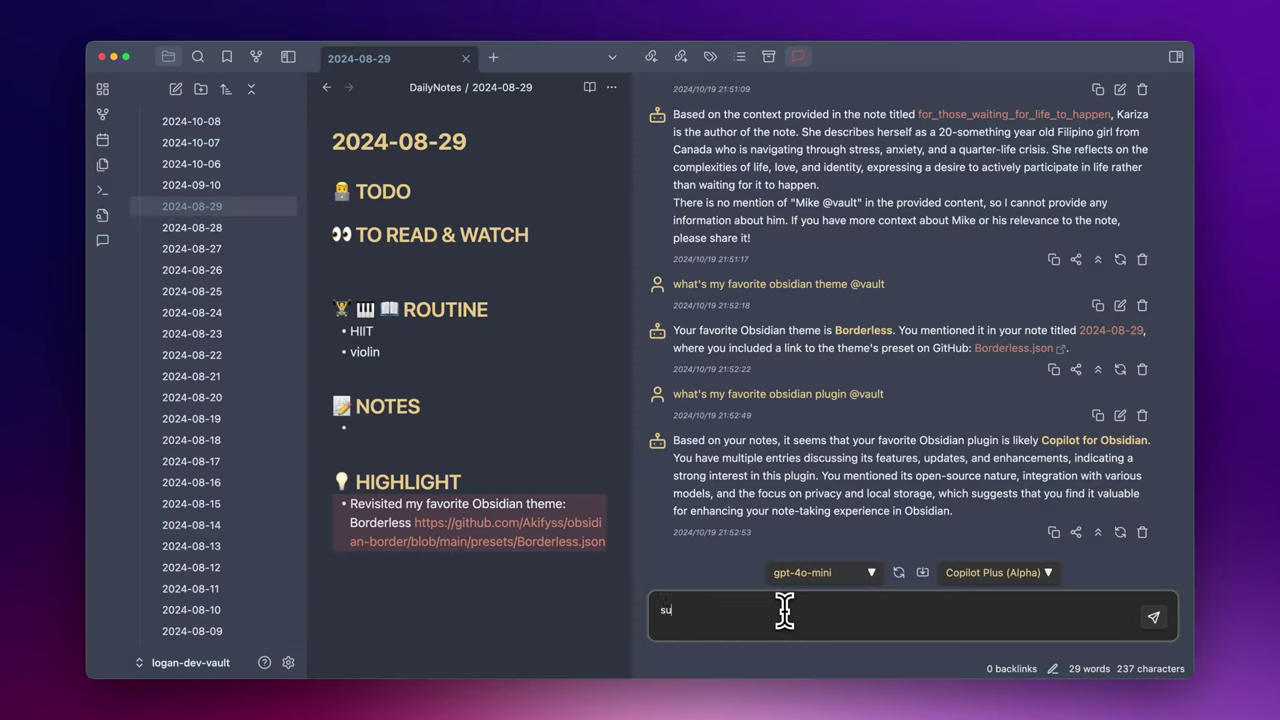
text(mmarize in one sentence #llmcomparison)
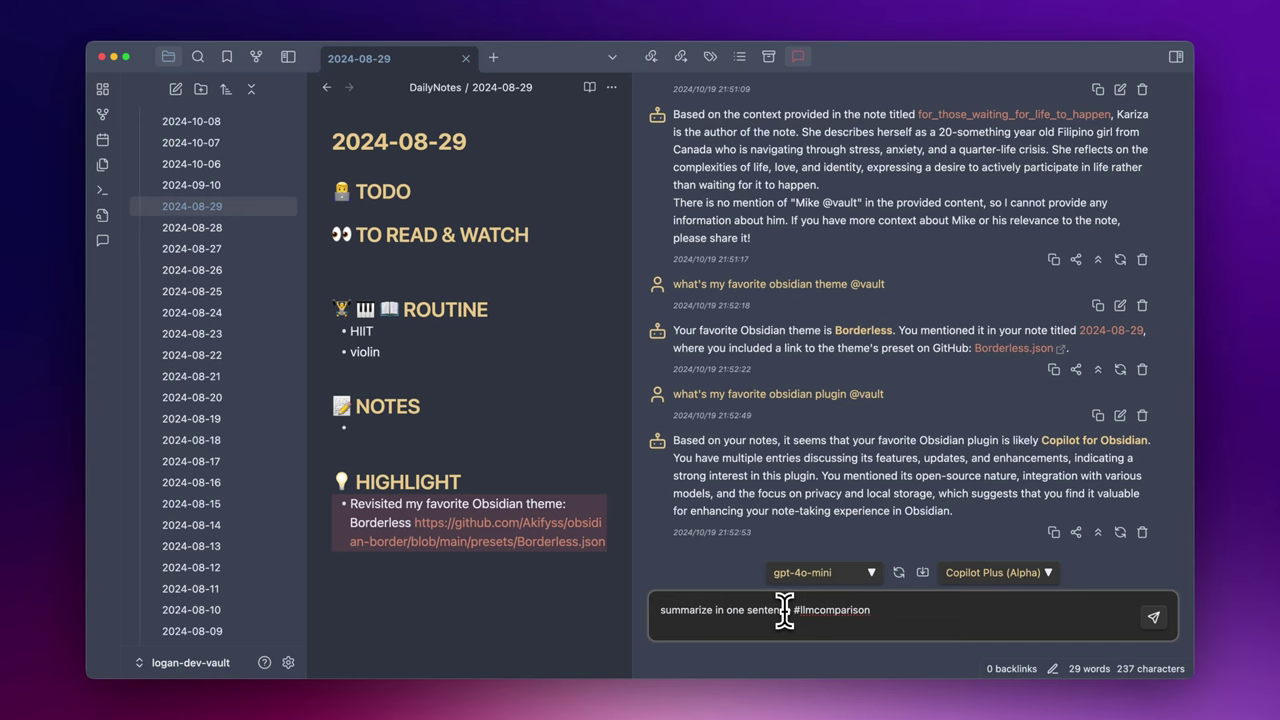
text( @)
key(Return)
key(Return)
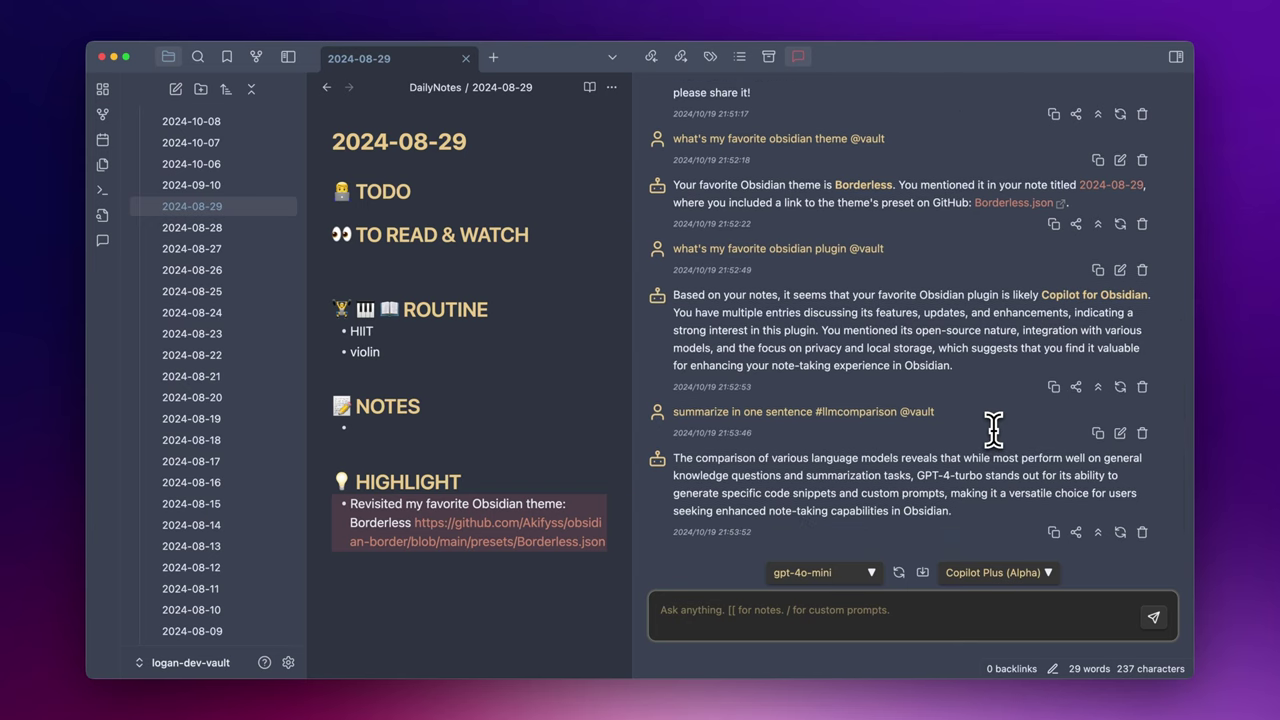
- Open the top source, Model Comparison Demo, with the file list hidden, and locate its #LLMComparison tag
click(1076, 533)
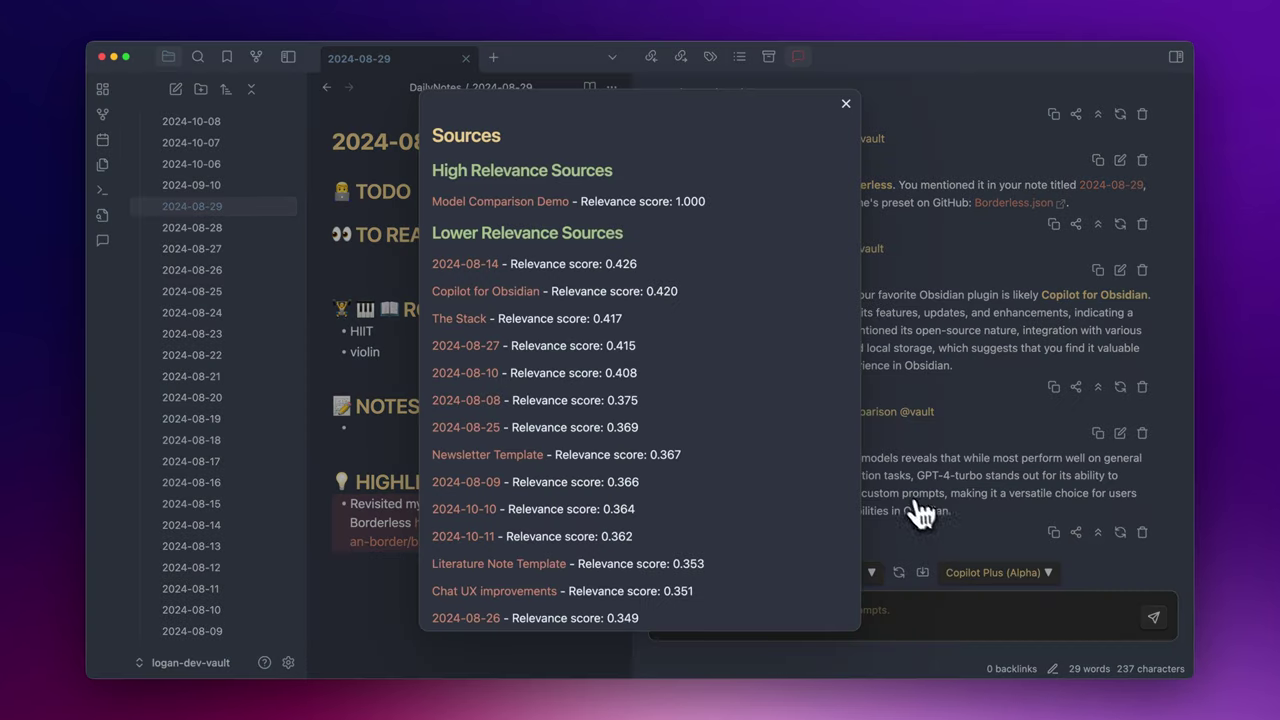
click(500, 201)
key(Escape)
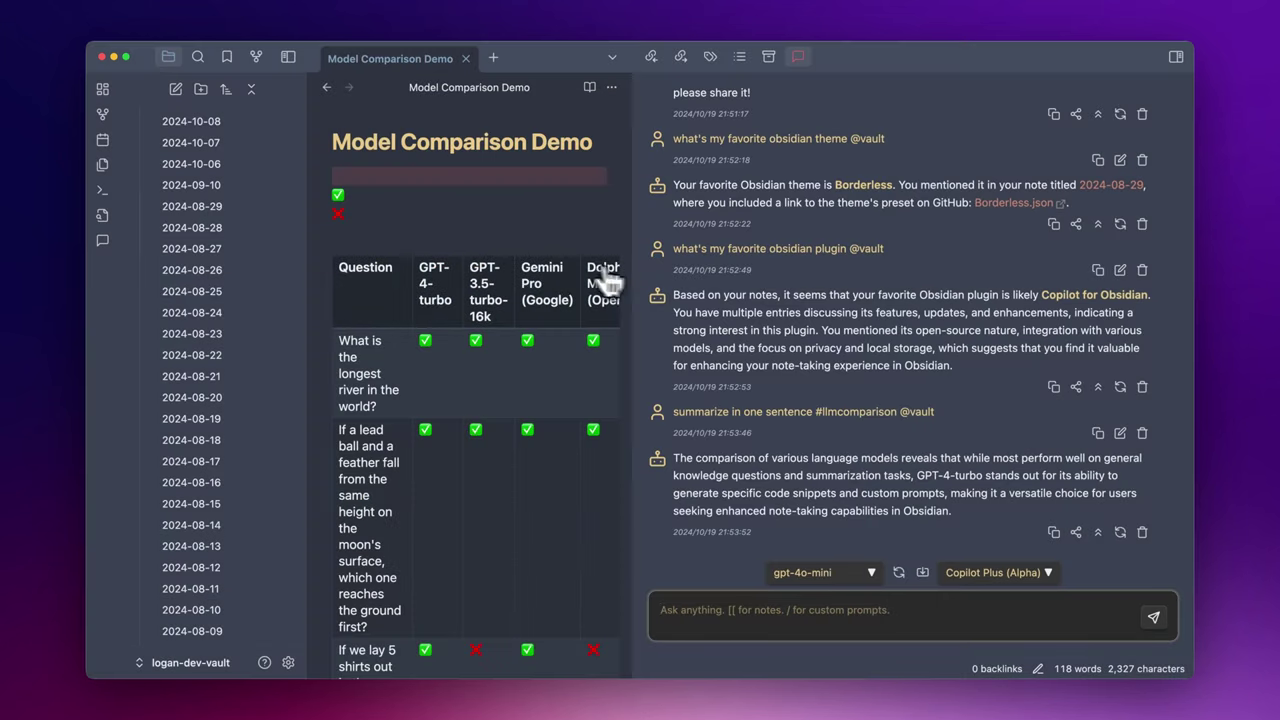
click(288, 57)
scroll(400, 430, down, 15)
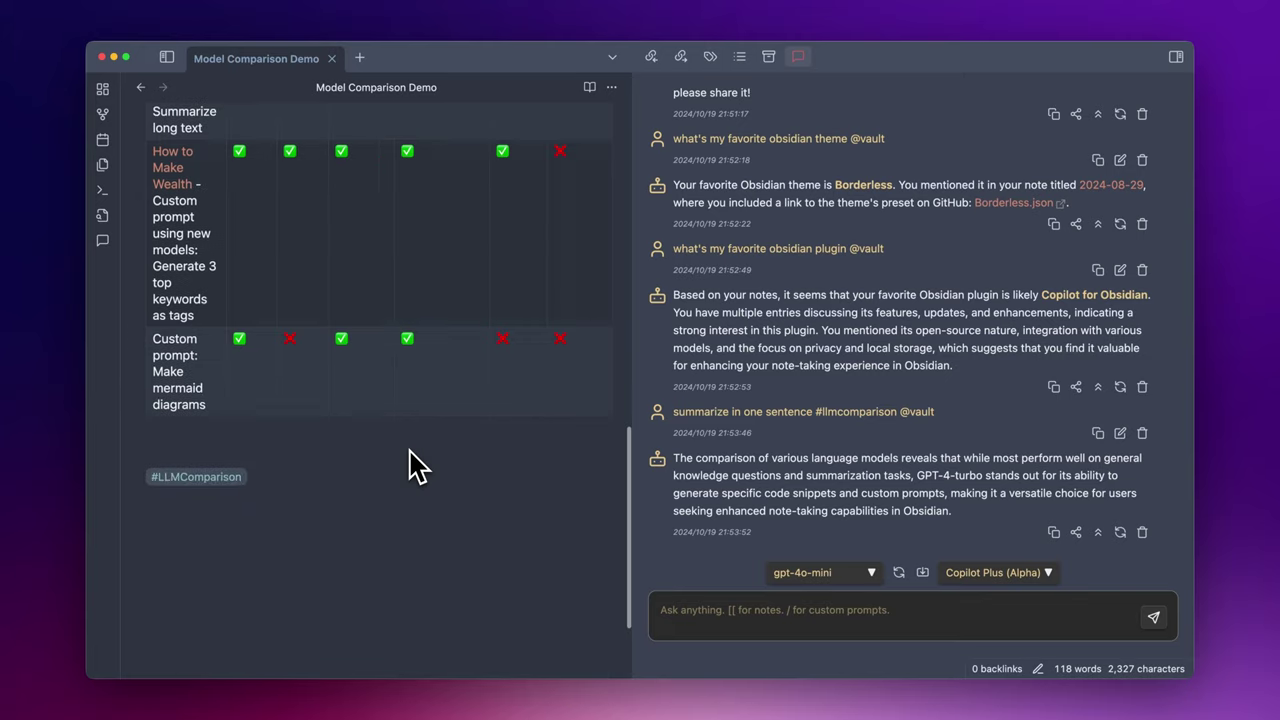
scroll(408, 463, up, 8)
scroll(414, 457, down, 6)
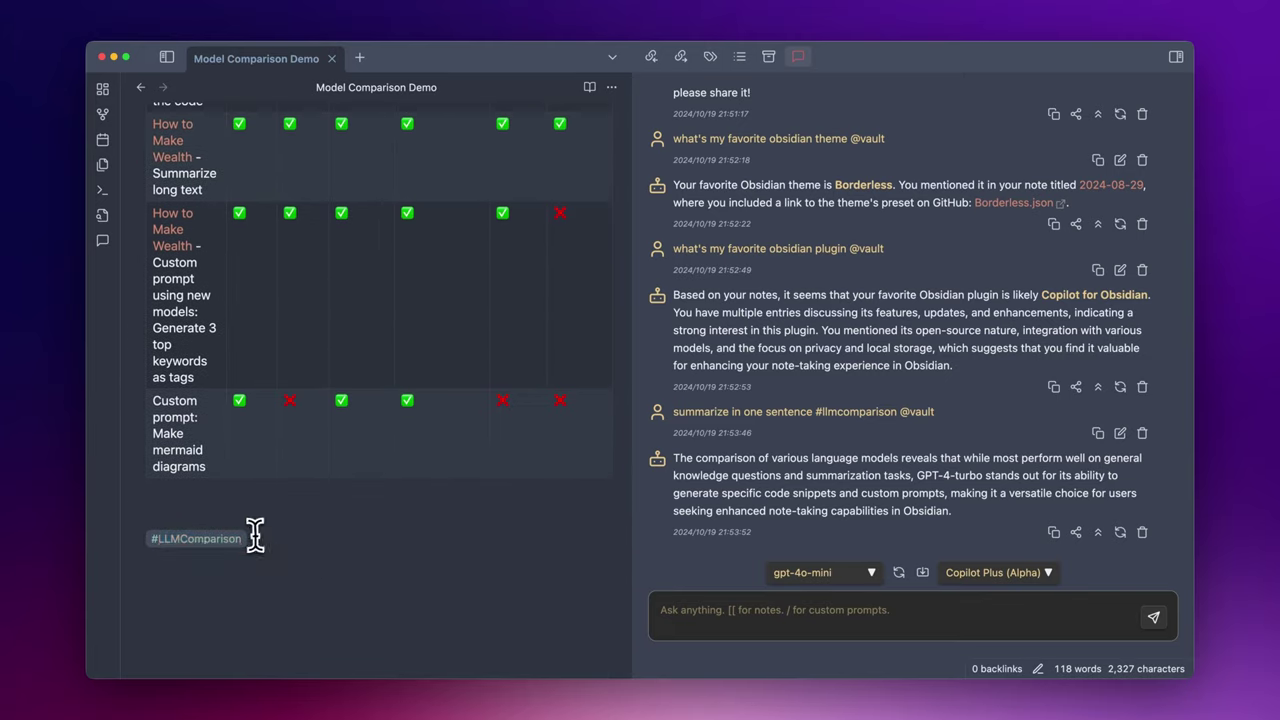
drag(257, 529, 120, 549)
click(251, 500)
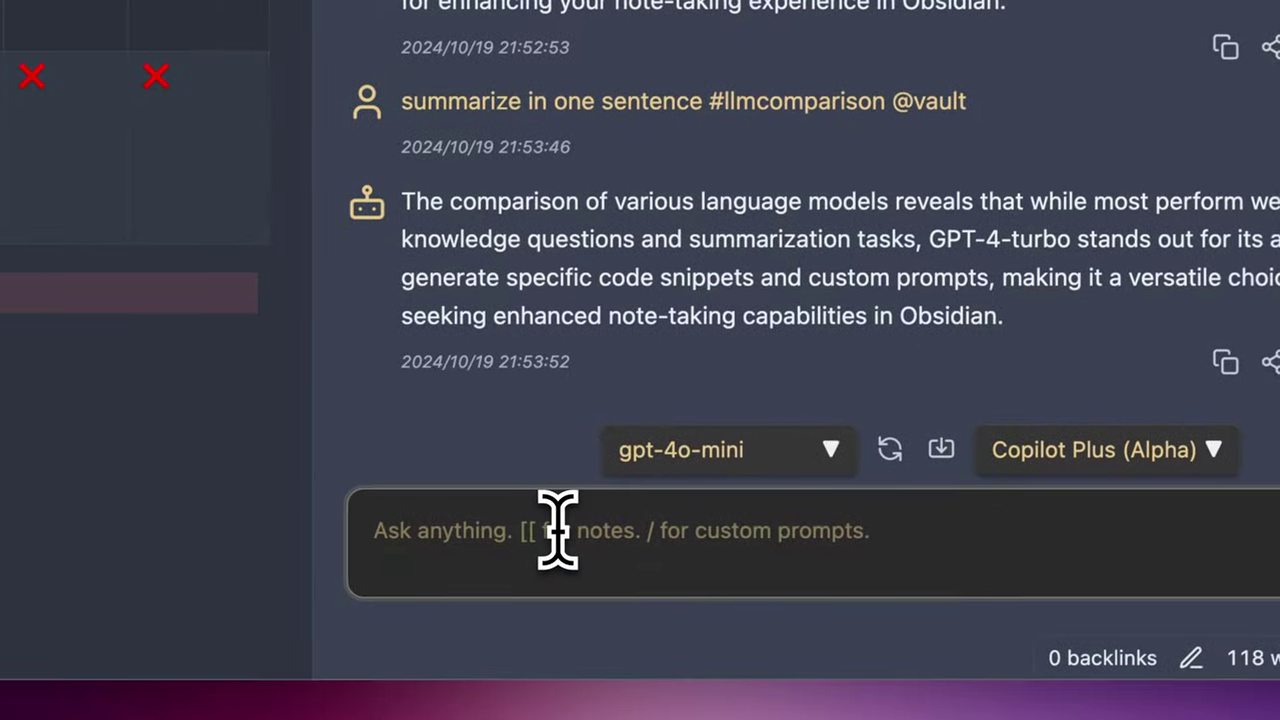
click(222, 716)
text(have i renewe)
text(d my passpo)
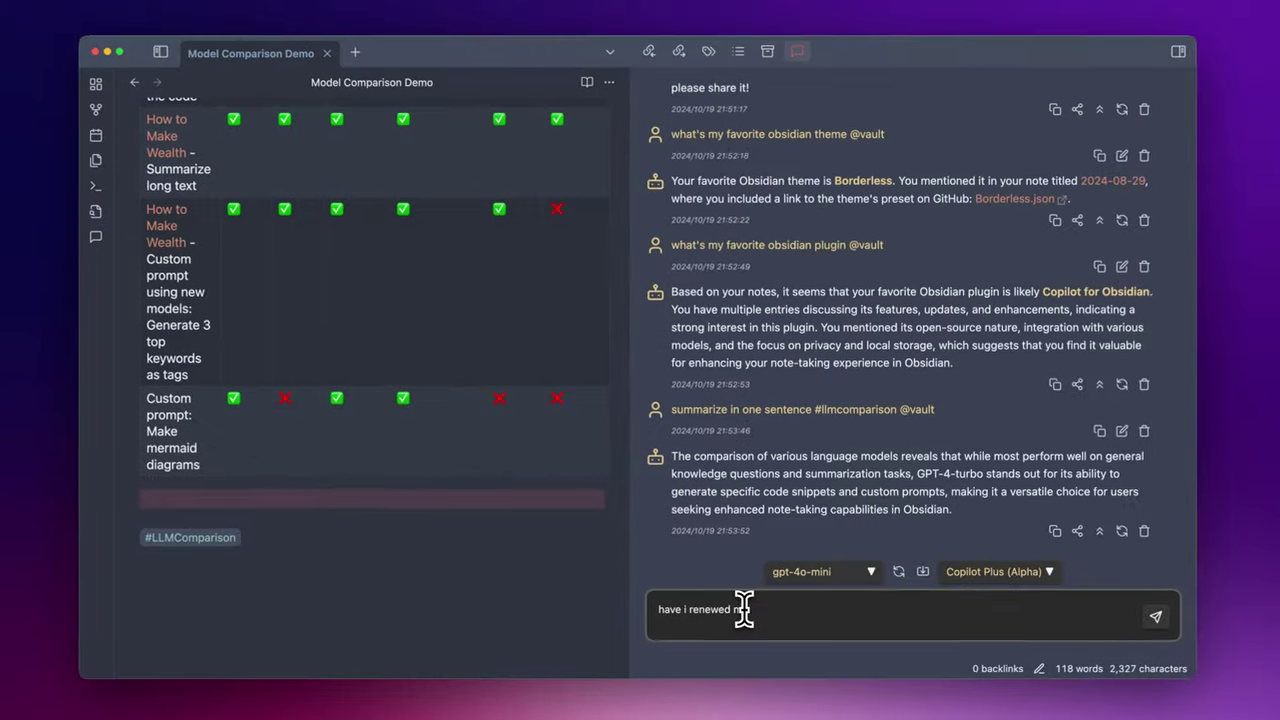
text(rt @v)
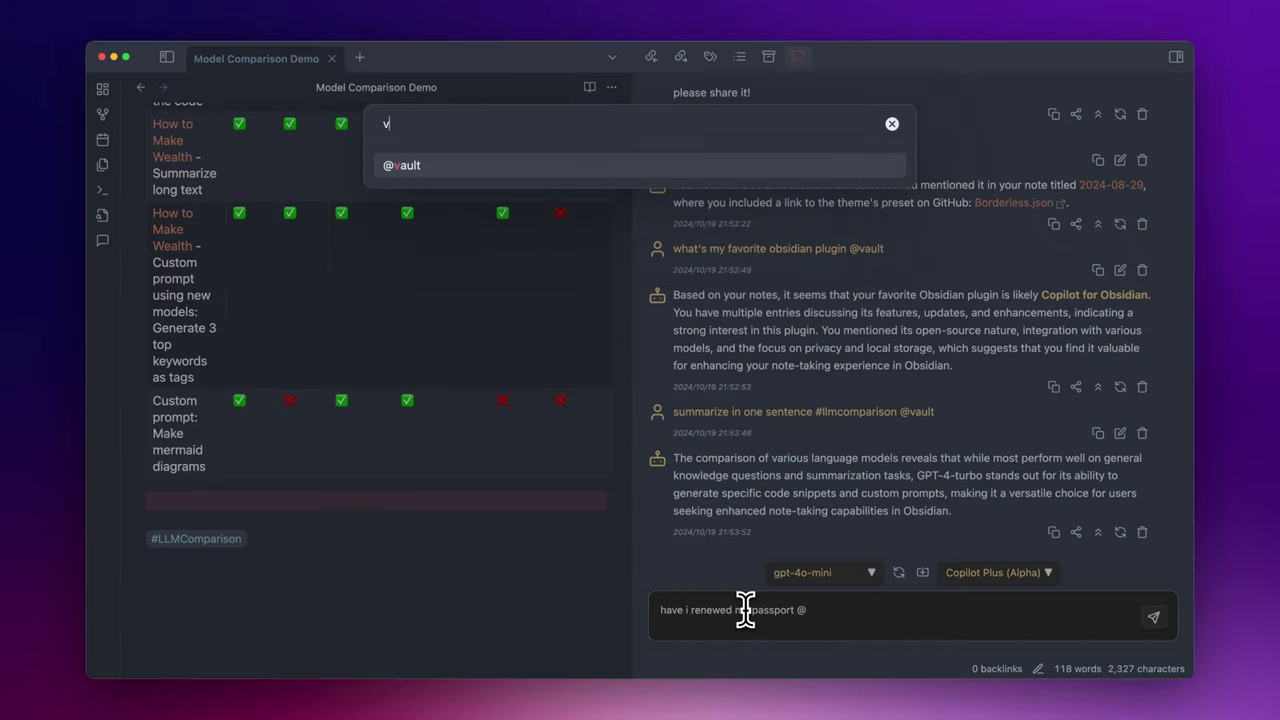
key(Return)
key(Return)
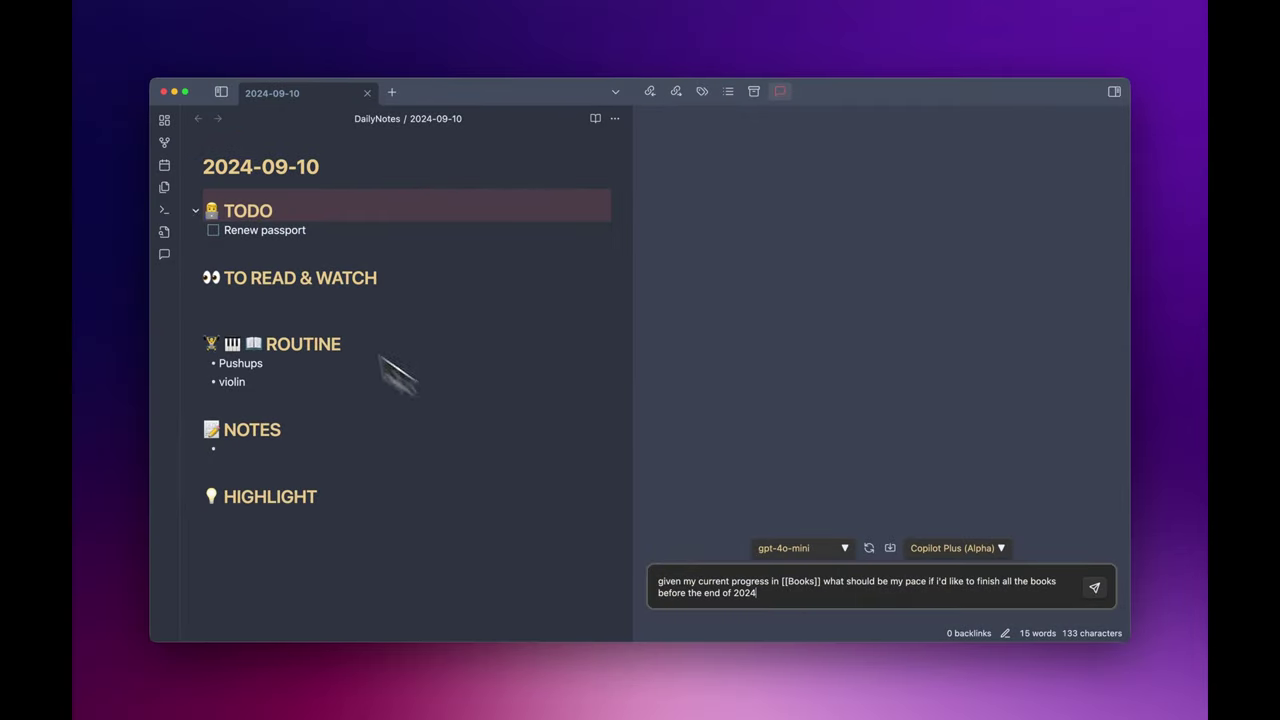
- Open the Books note and send the [[Books]] reading-pace question, getting 0.7 books per week
click(220, 97)
scroll(280, 495, down, 5)
scroll(280, 495, down, 10)
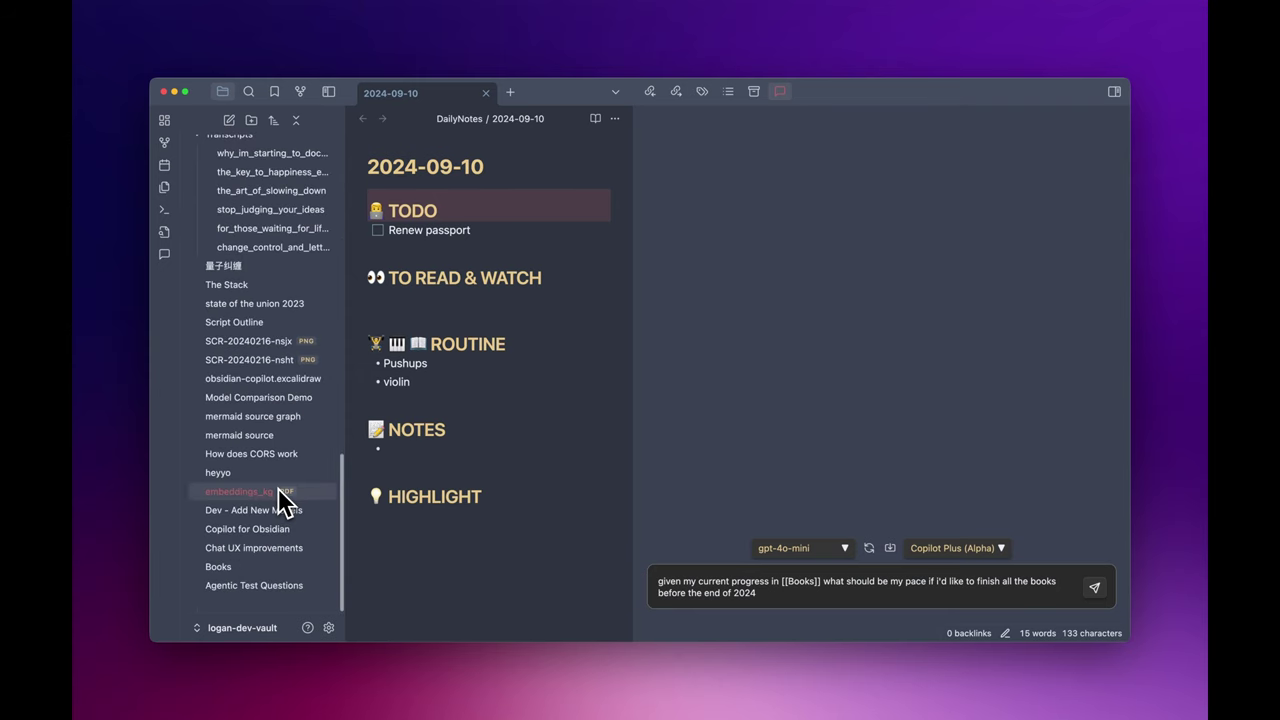
click(263, 566)
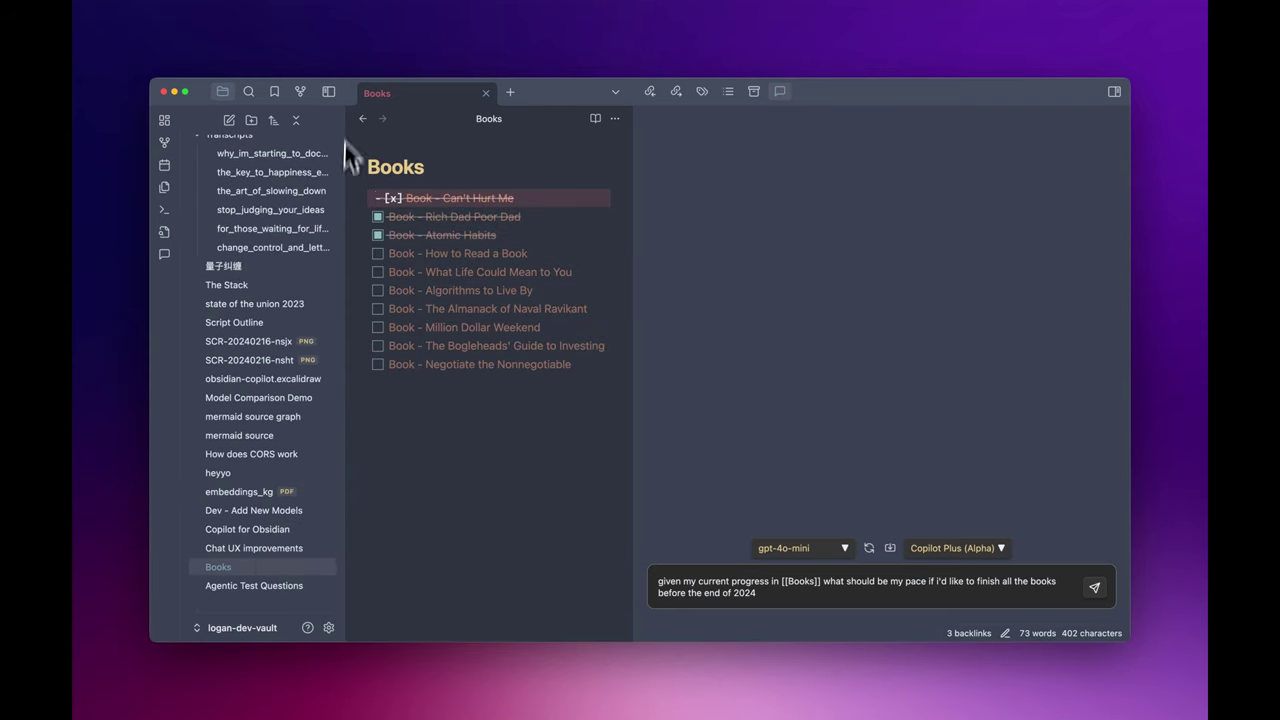
click(329, 92)
click(791, 600)
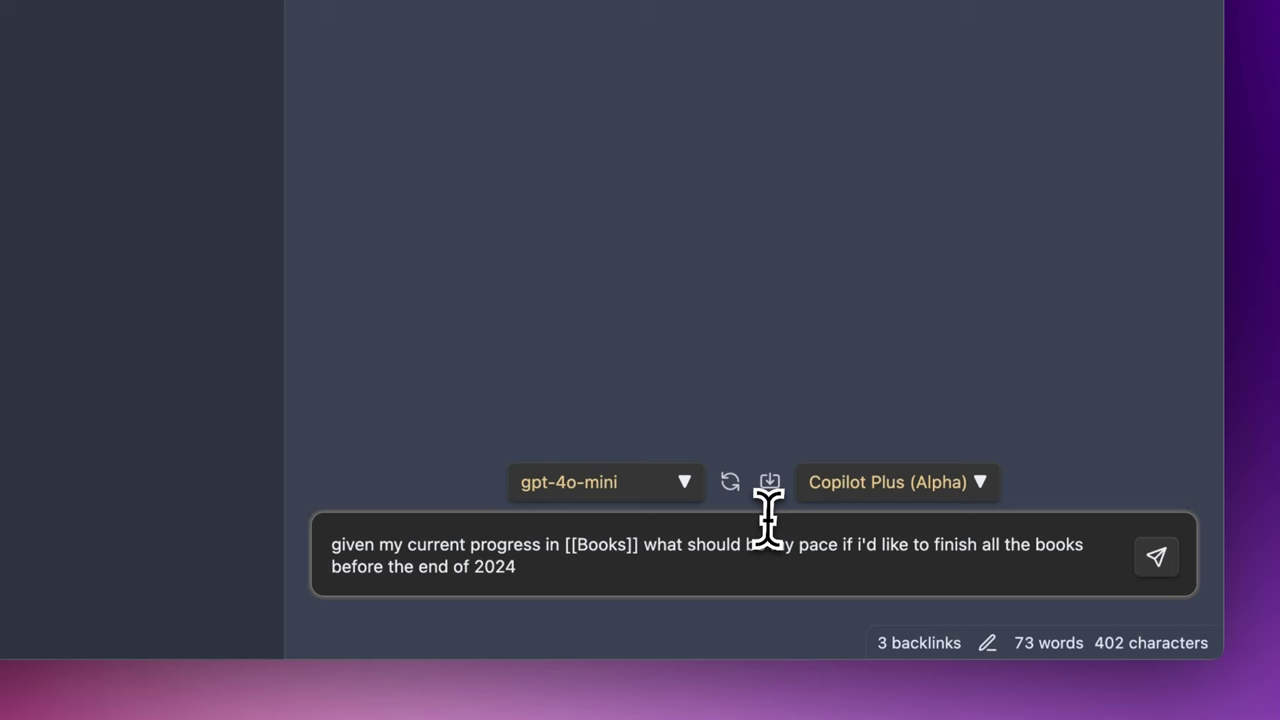
key(Return)
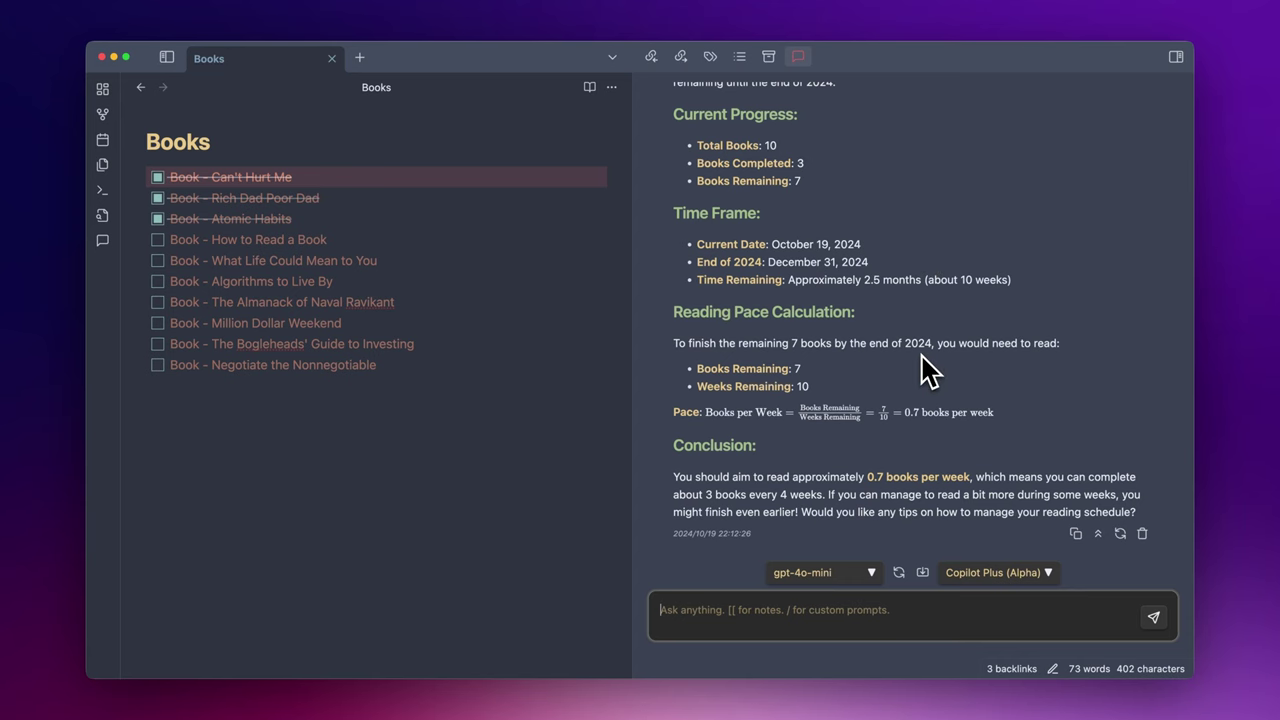
- Request 'give me a concrete plan to proceed' and review the week-by-week reading plan
scroll(925, 372, up, 3)
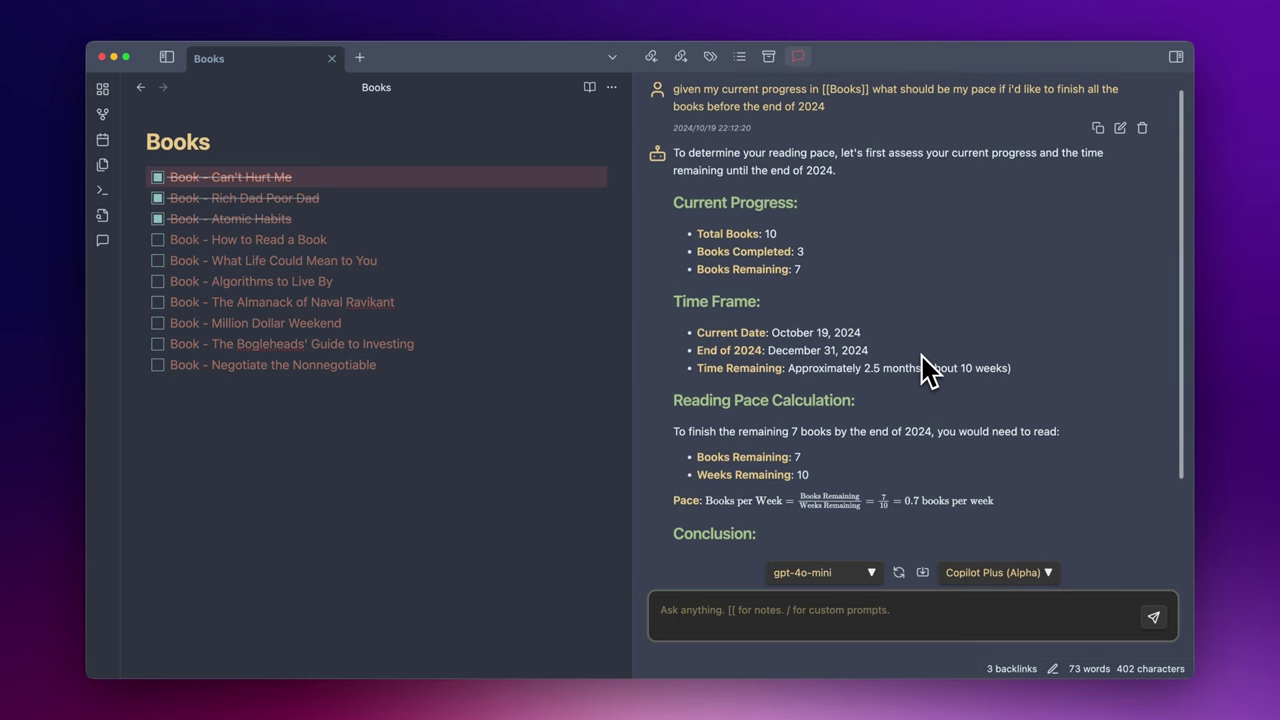
scroll(925, 372, down, 3)
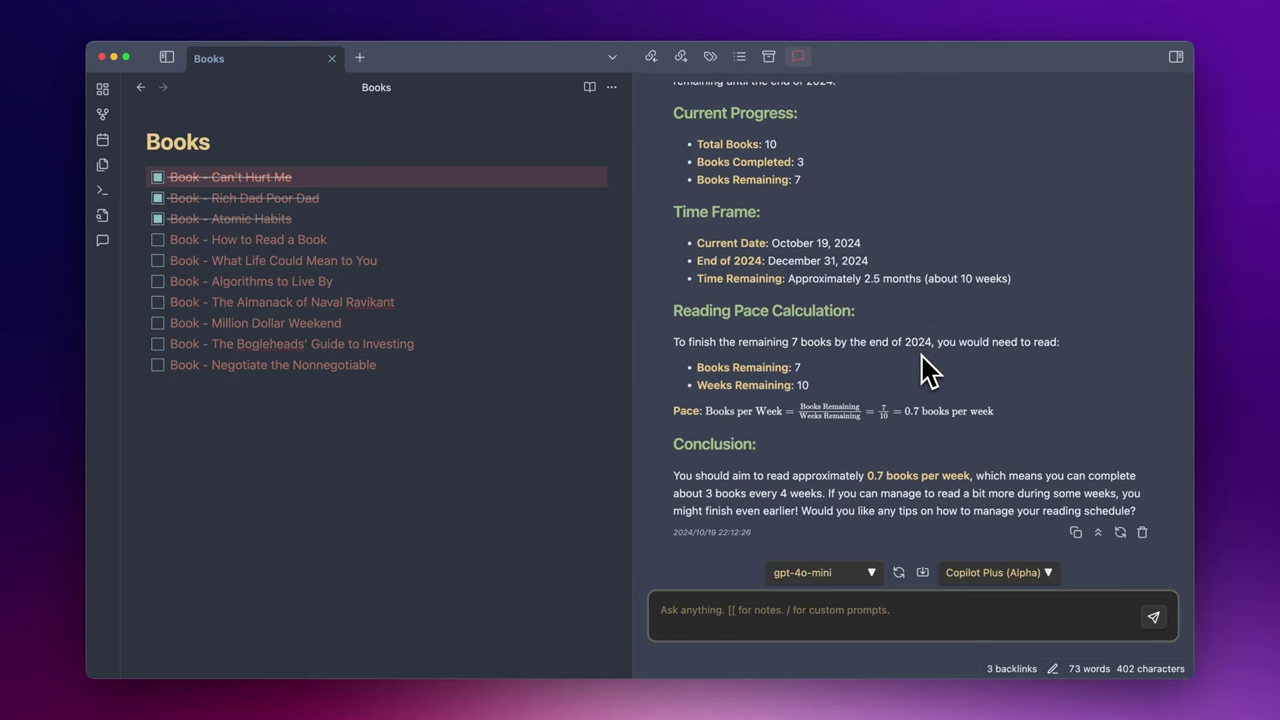
scroll(925, 372, up, 1)
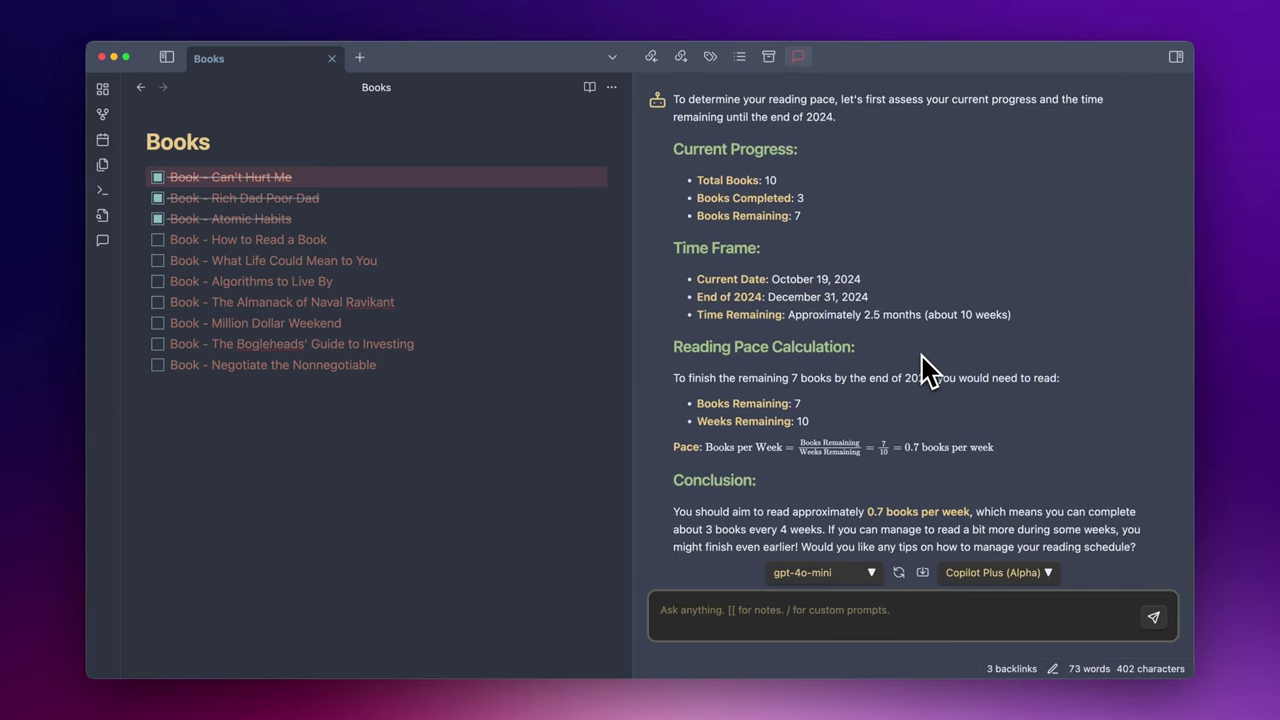
scroll(925, 372, down, 1)
text(give )
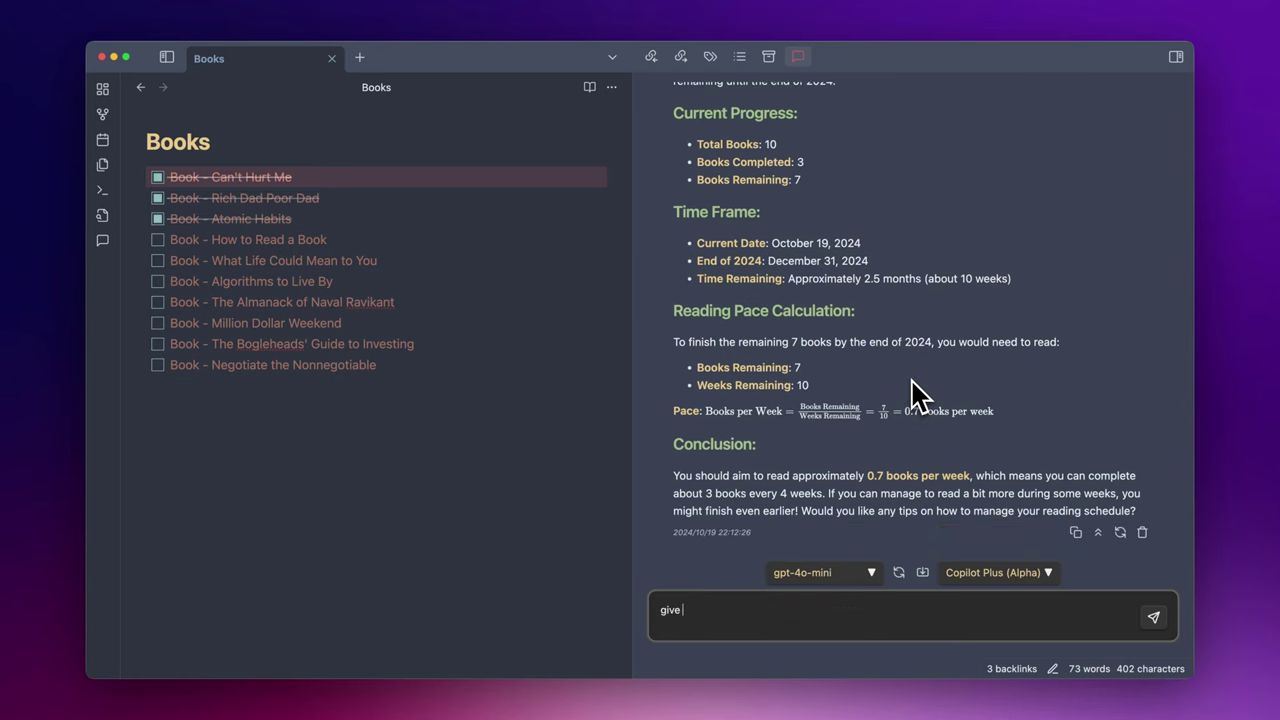
text(me a concrete plan to proceed)
key(Return)
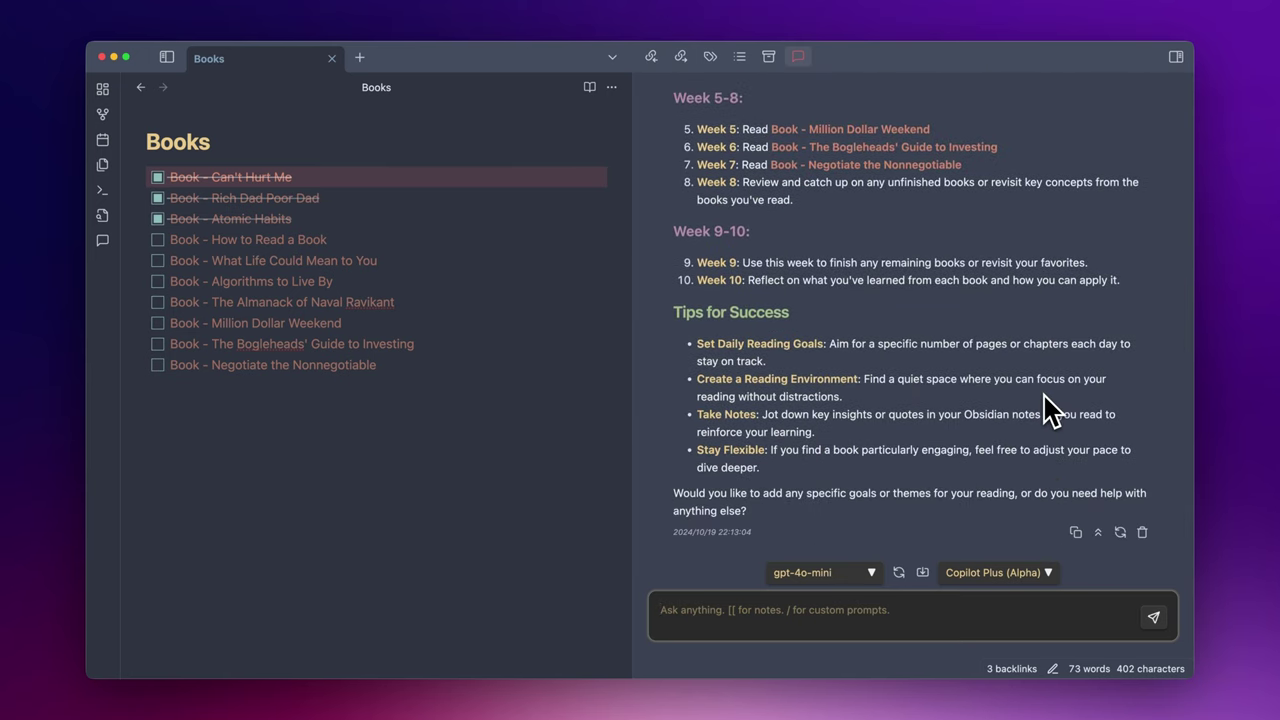
scroll(1045, 408, up, 7)
scroll(1045, 408, down, 2)
scroll(1045, 408, up, 2)
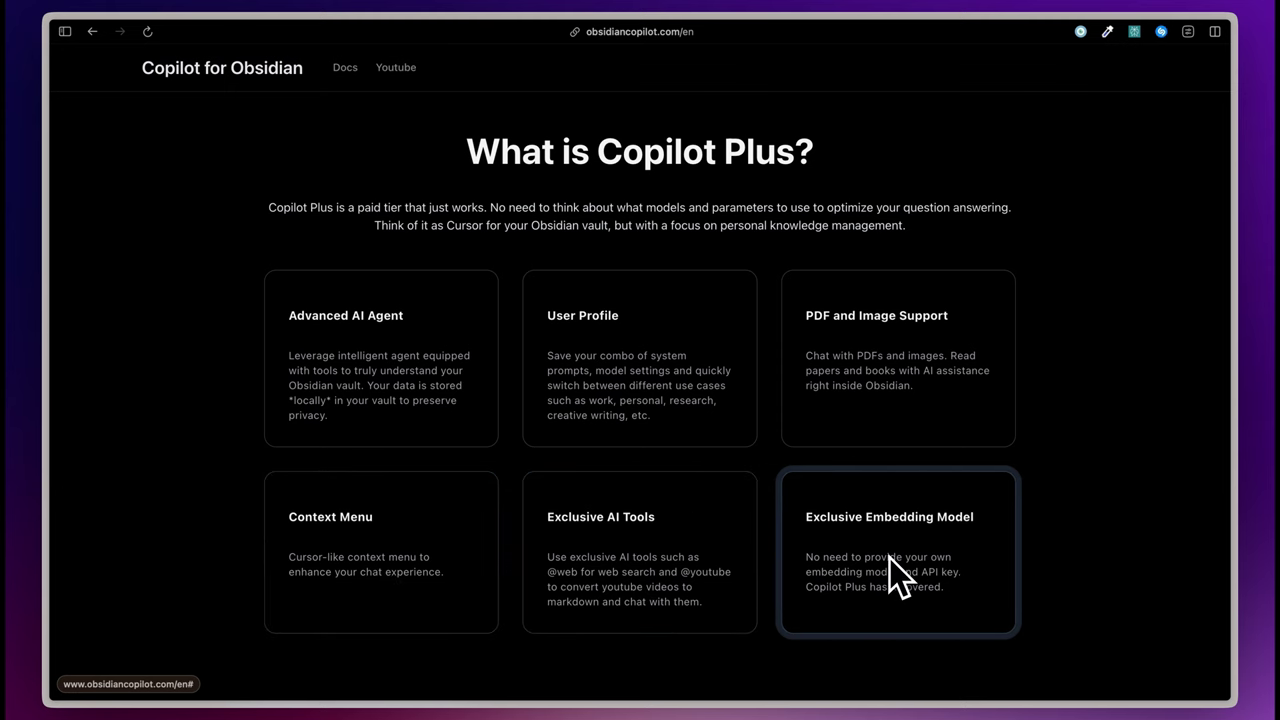
- Use a 'What is Copilot Plus?' card link to jump back to the top of the obsidiancopilot.com homepage
click(700, 524)
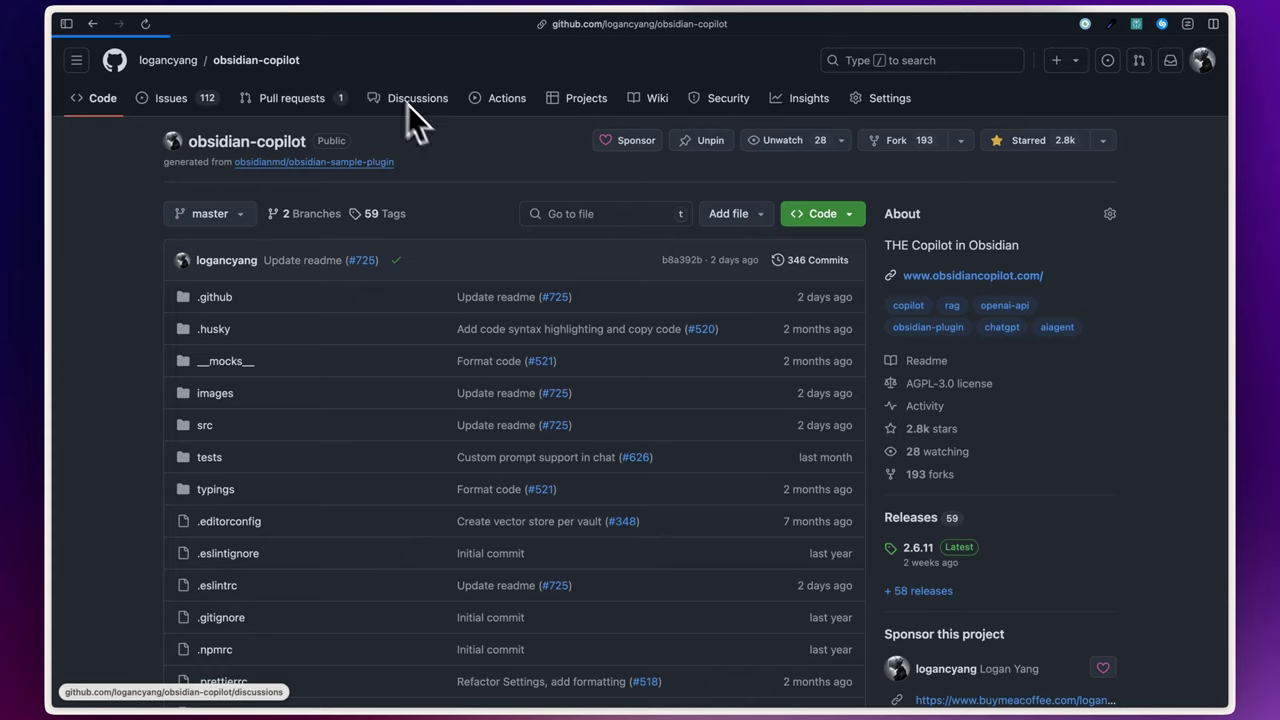
- Show the obsidian-copilot repository's Discussions list on GitHub
click(407, 100)
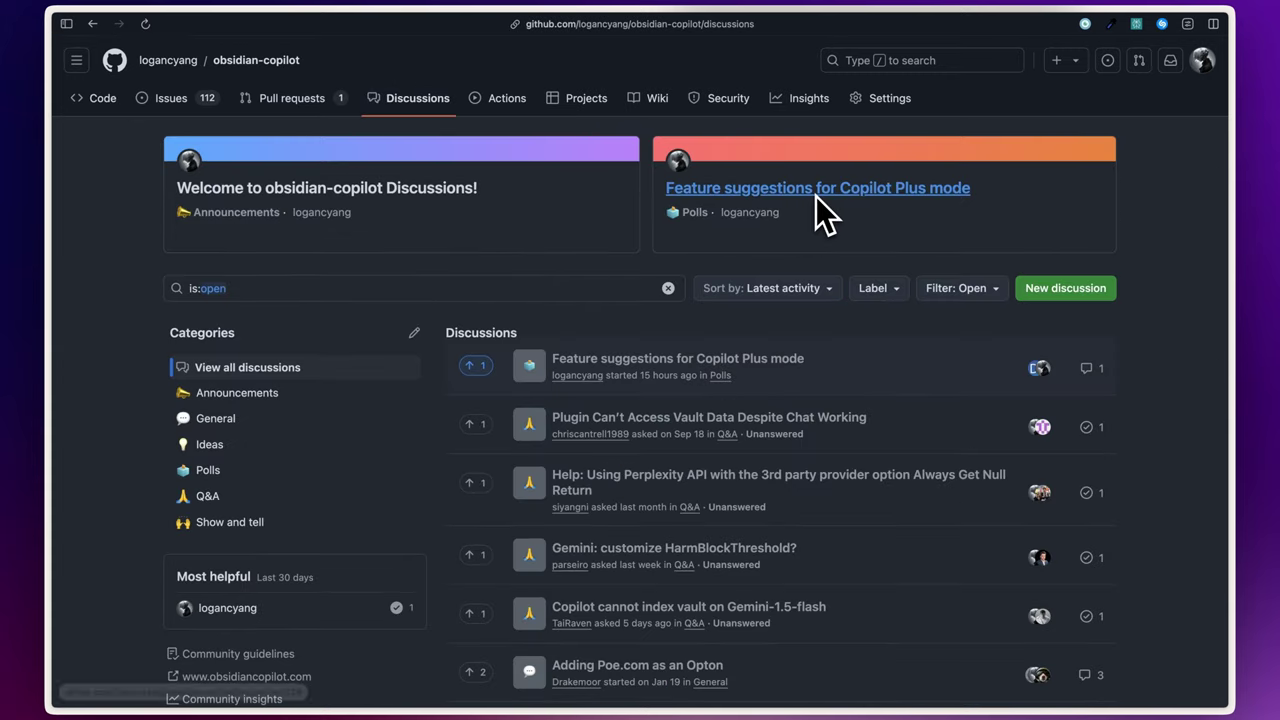